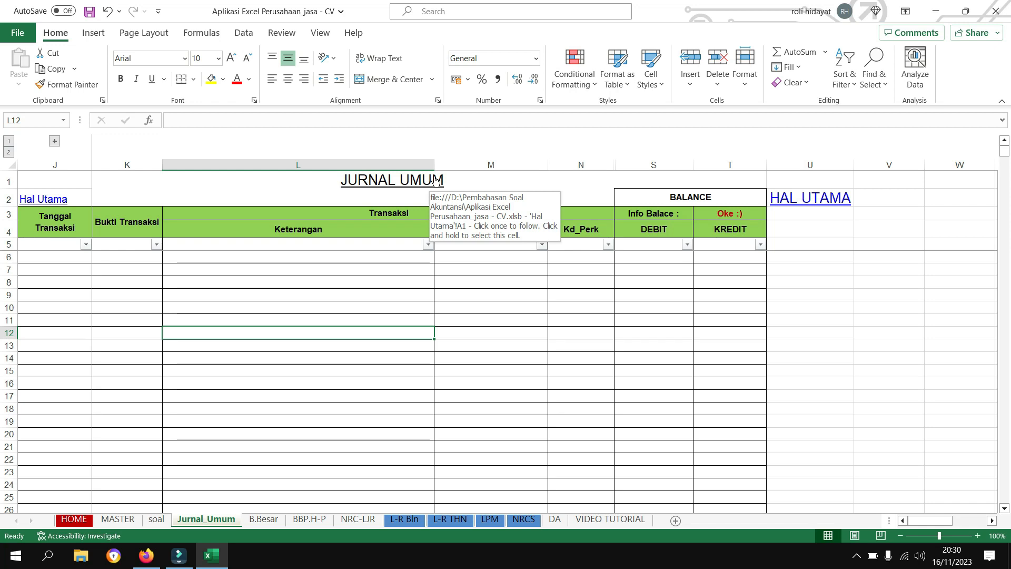
- On the MASTER sheet, filter the NAMA AKUN column by the green fill colour
click(269, 345)
click(158, 520)
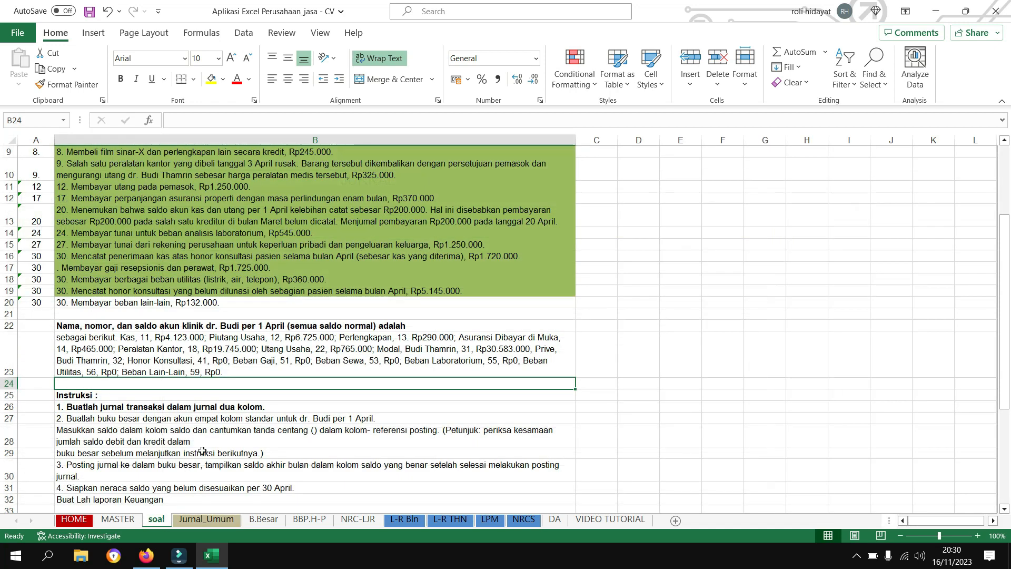
click(118, 520)
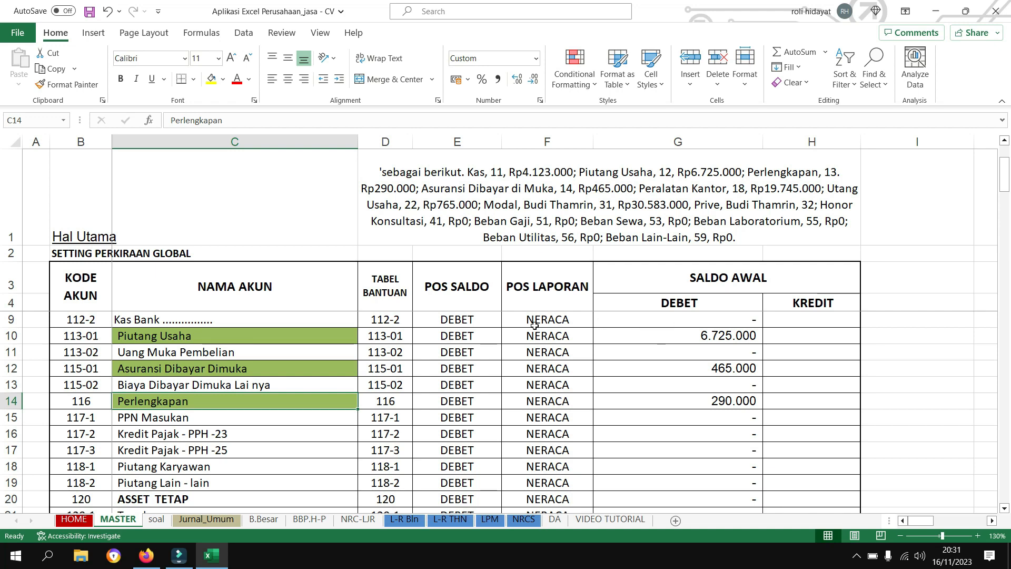
drag(114, 322, 316, 353)
click(114, 321)
click(177, 318)
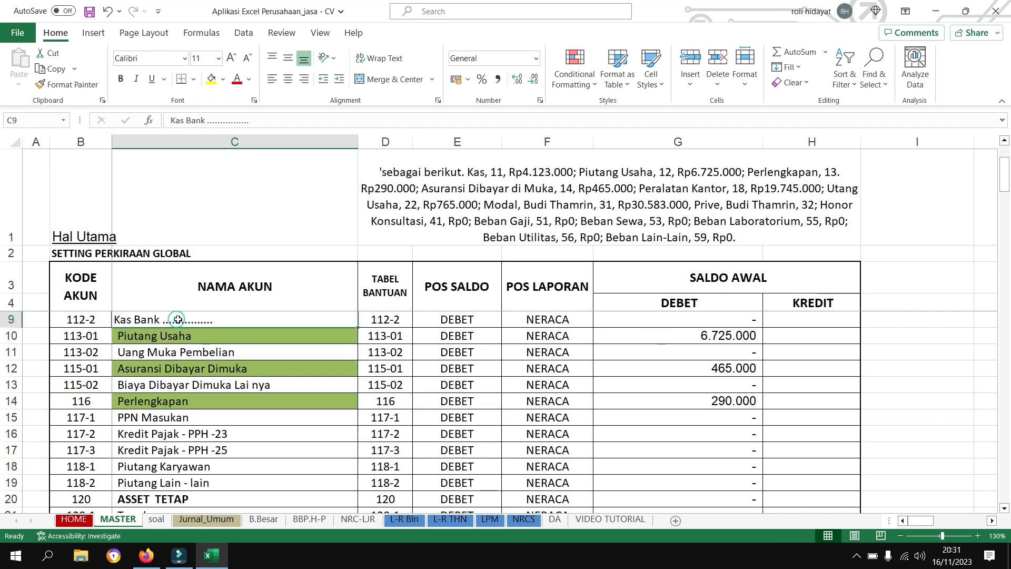
drag(87, 305, 610, 435)
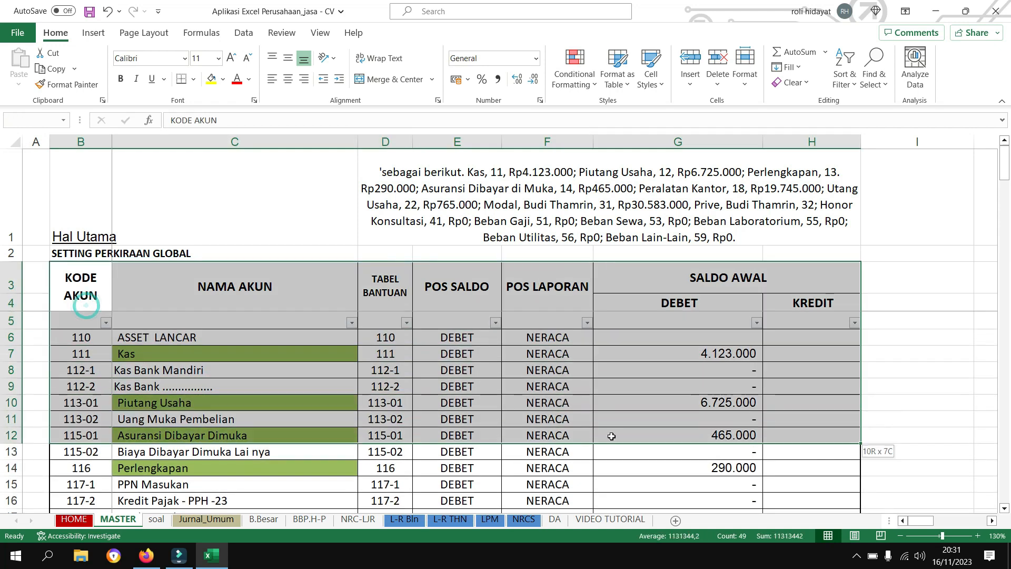
drag(403, 381, 400, 368)
click(352, 322)
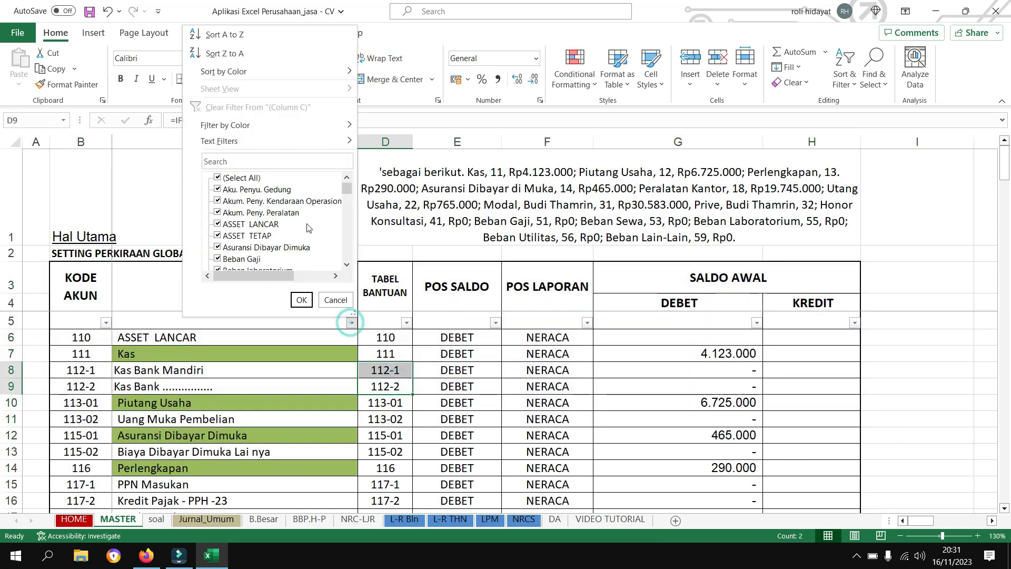
mouse_move(343, 126)
click(403, 145)
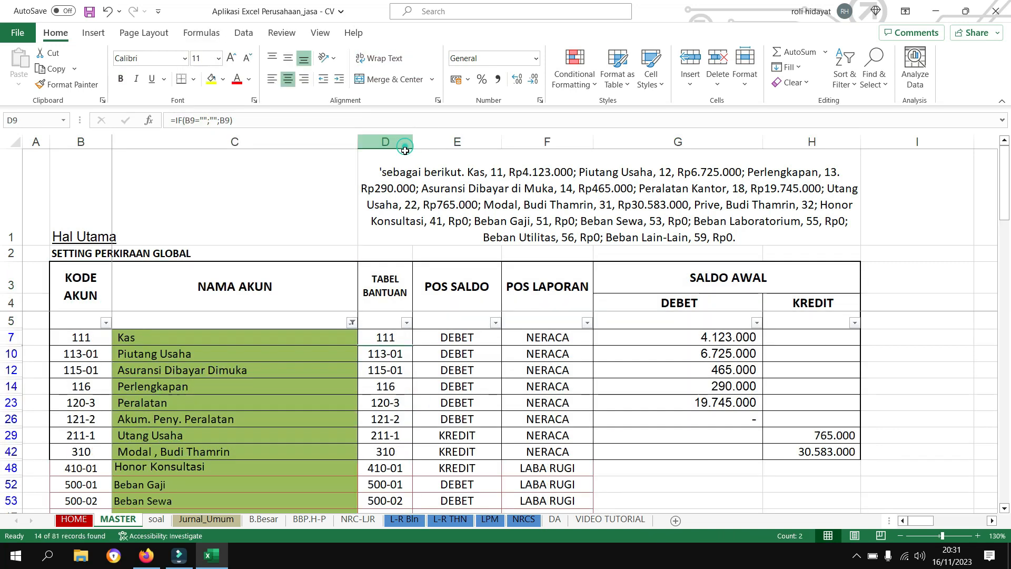
- Review the filtered accounts with their POS SALDO and their opening debit and credit balances
drag(310, 339, 444, 417)
scroll(736, 410, up, 3)
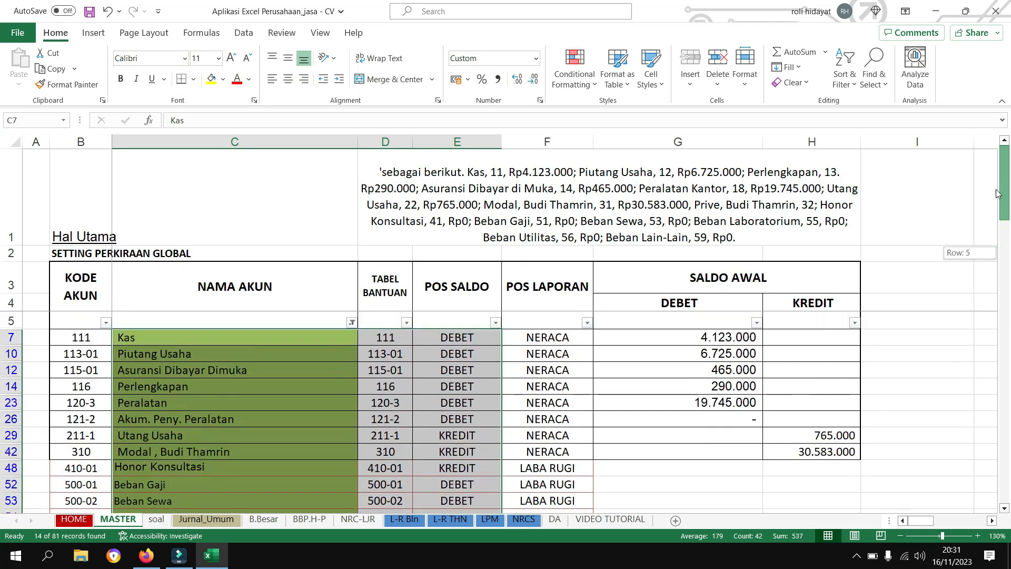
click(686, 431)
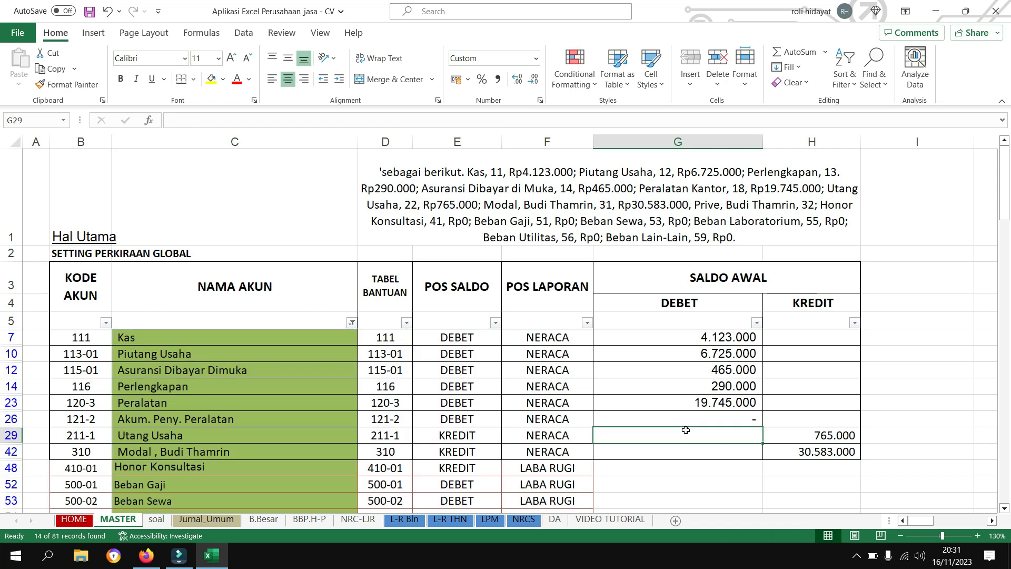
drag(665, 337, 812, 451)
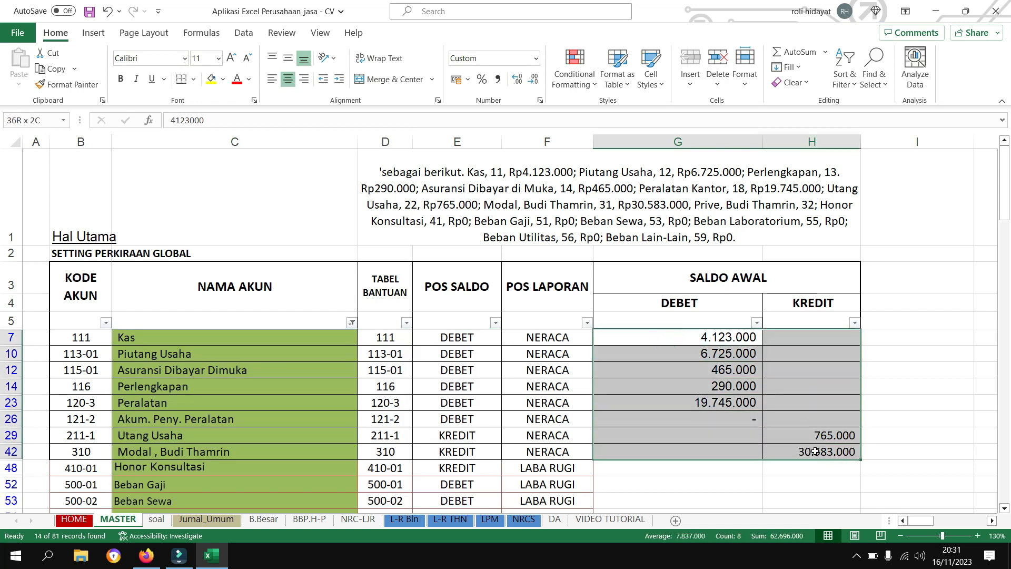
click(159, 510)
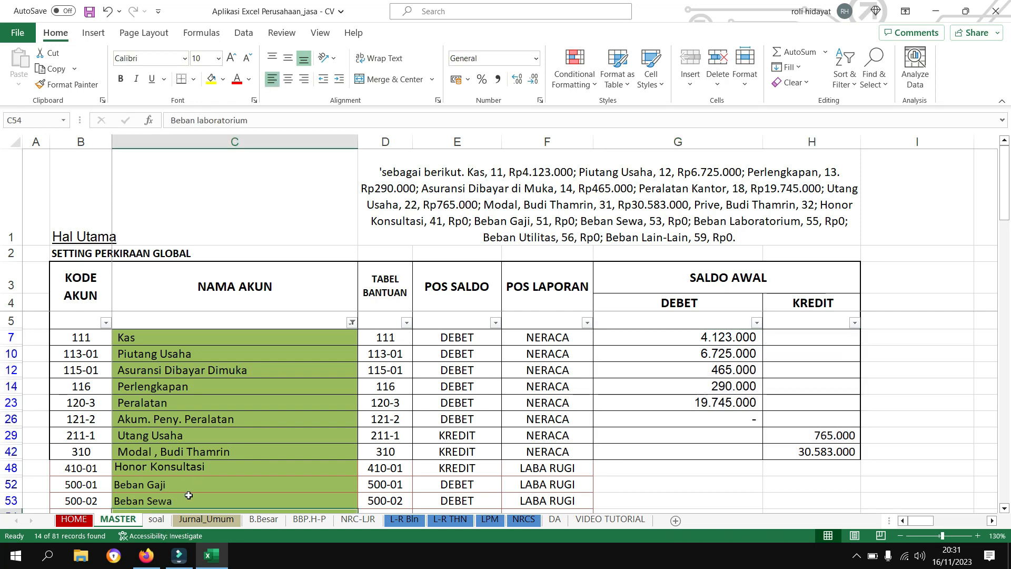
- On the soal sheet, remove the green fill from the transactions in B7:B19, keeping their font size at 10
click(156, 518)
click(263, 430)
drag(1005, 275, 1006, 199)
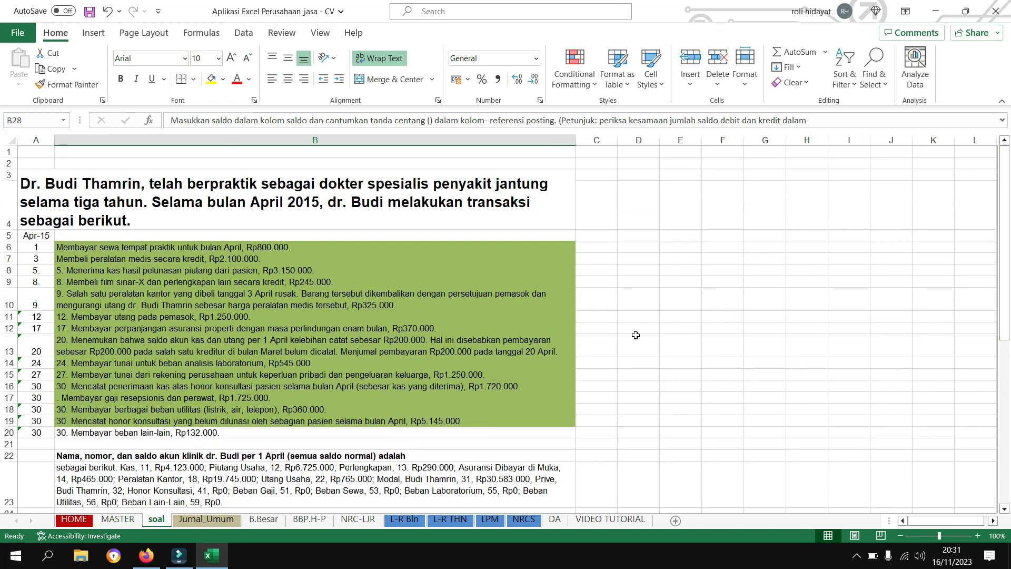
drag(289, 259, 281, 422)
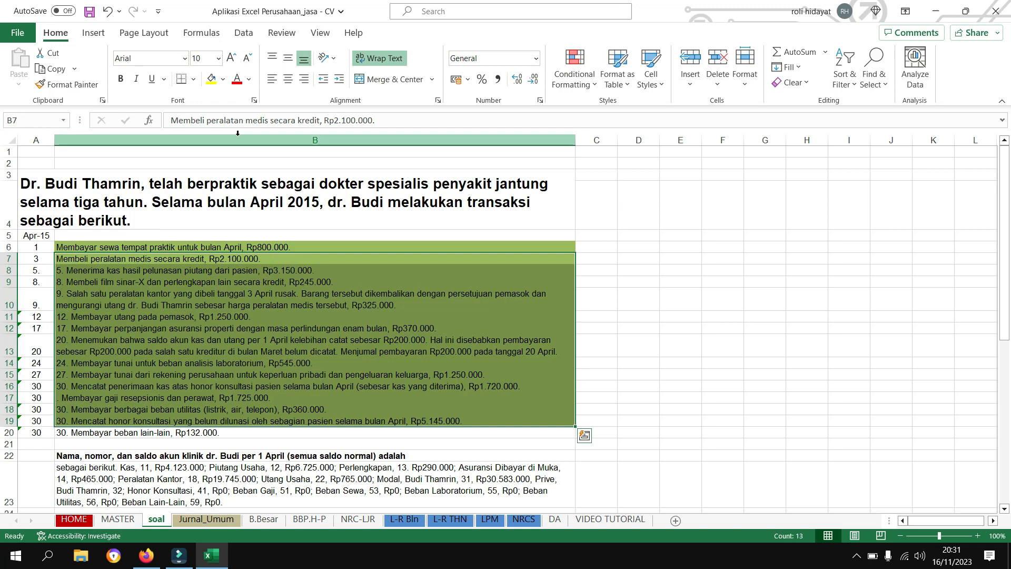
click(244, 60)
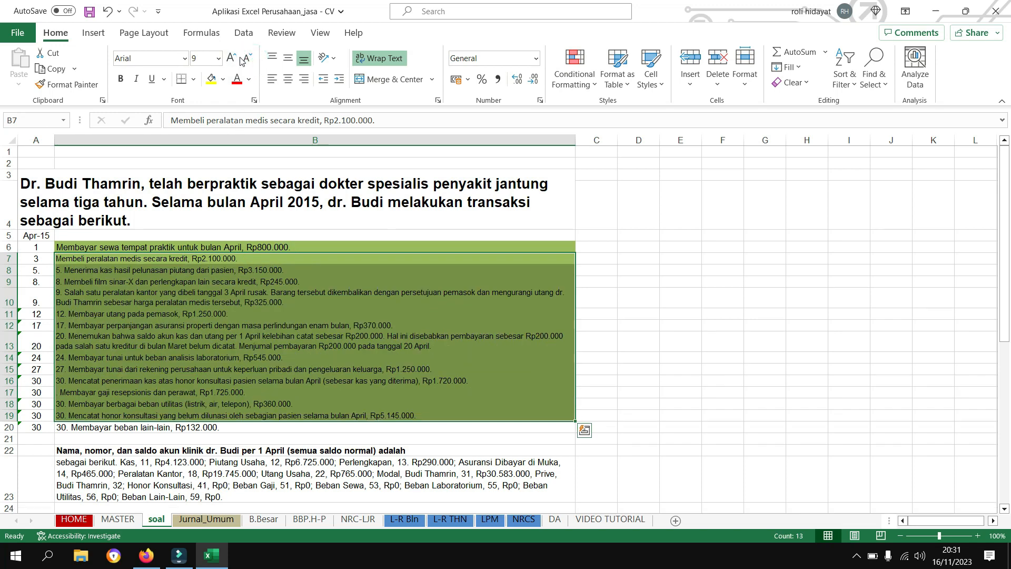
click(231, 58)
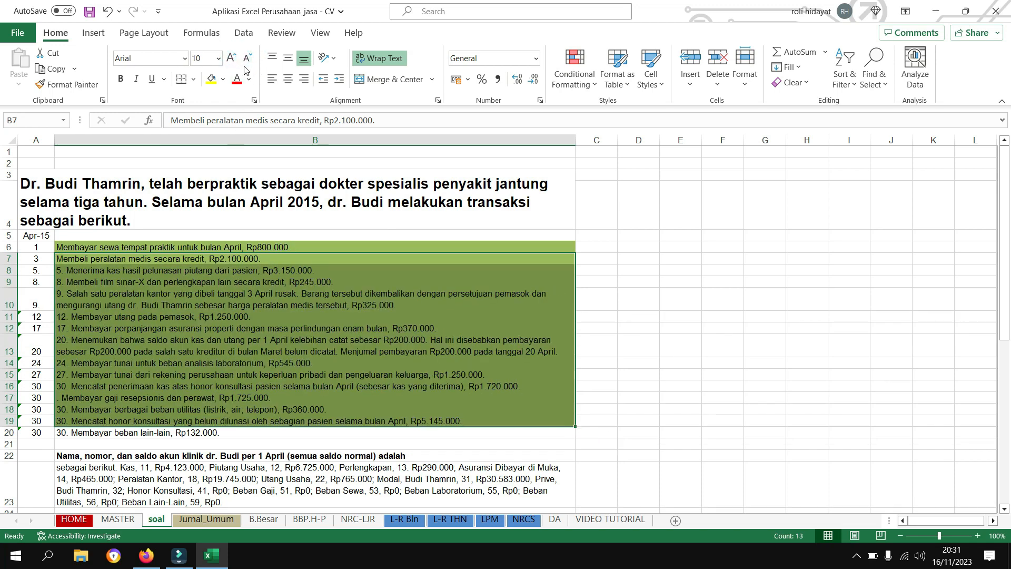
click(223, 79)
click(232, 224)
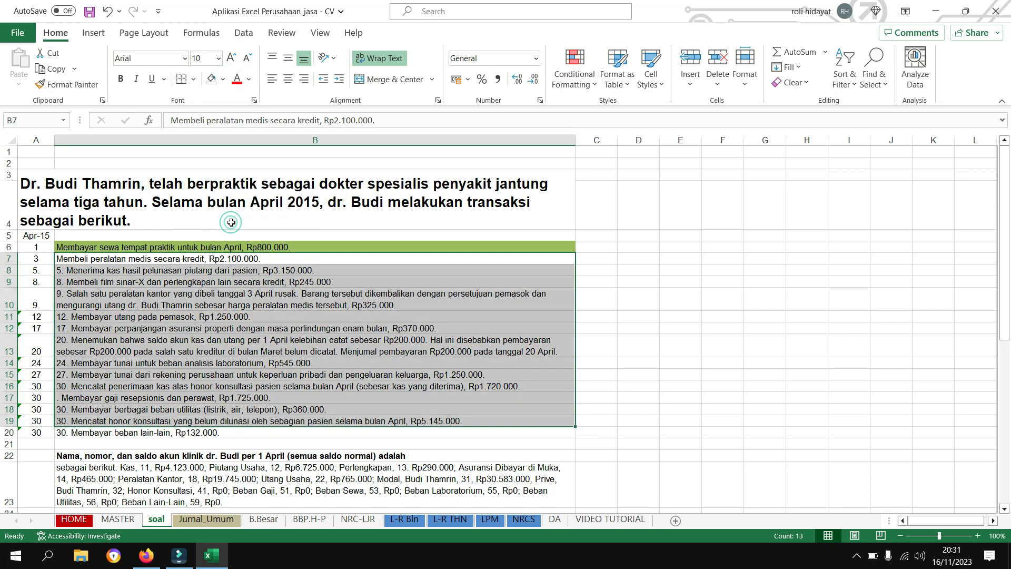
- Copy the April rent payment transaction from soal cell B6 into Keterangan cells L6 and L7 of the Jurnal_Umum sheet
click(295, 289)
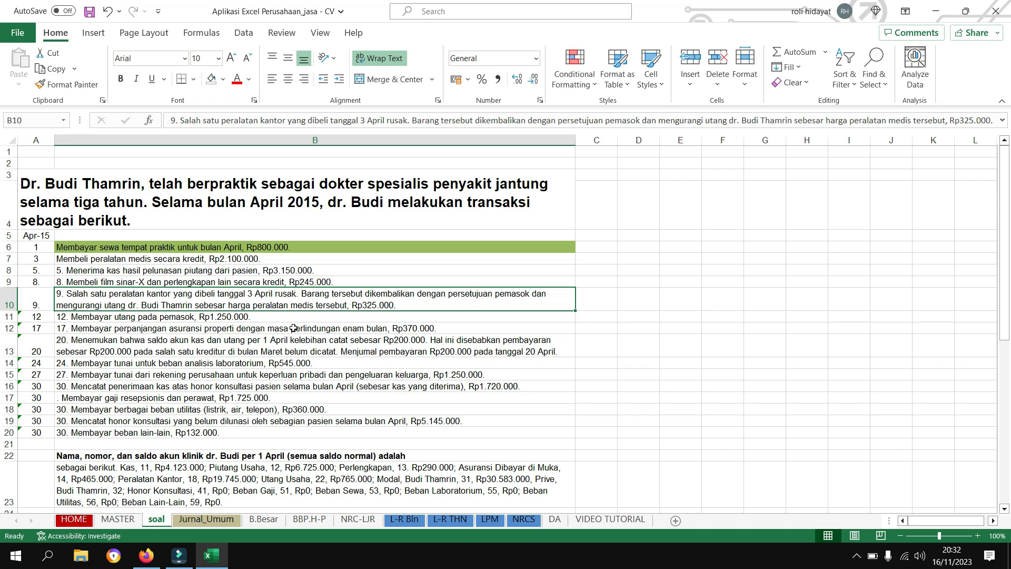
click(286, 454)
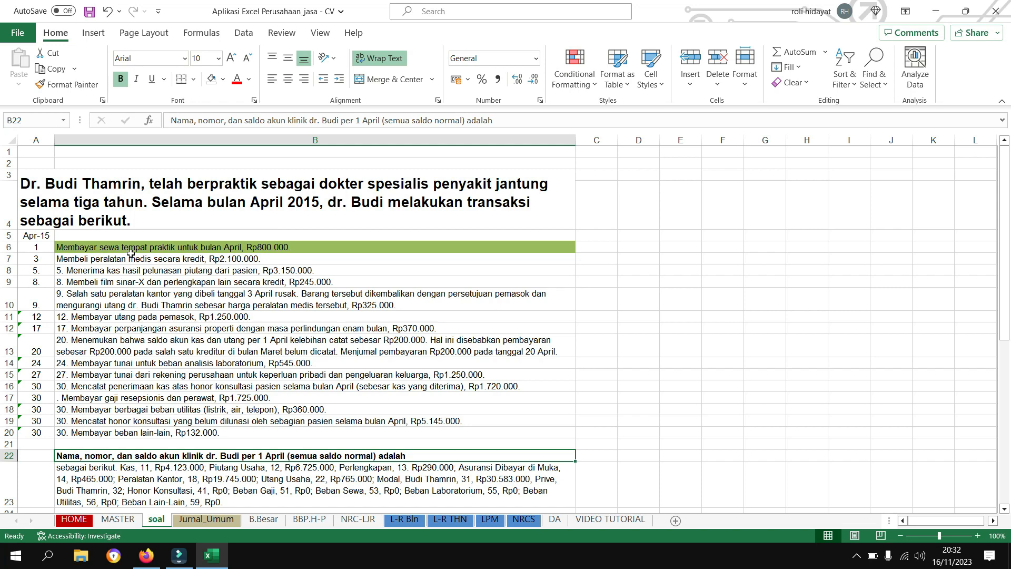
click(176, 270)
click(196, 247)
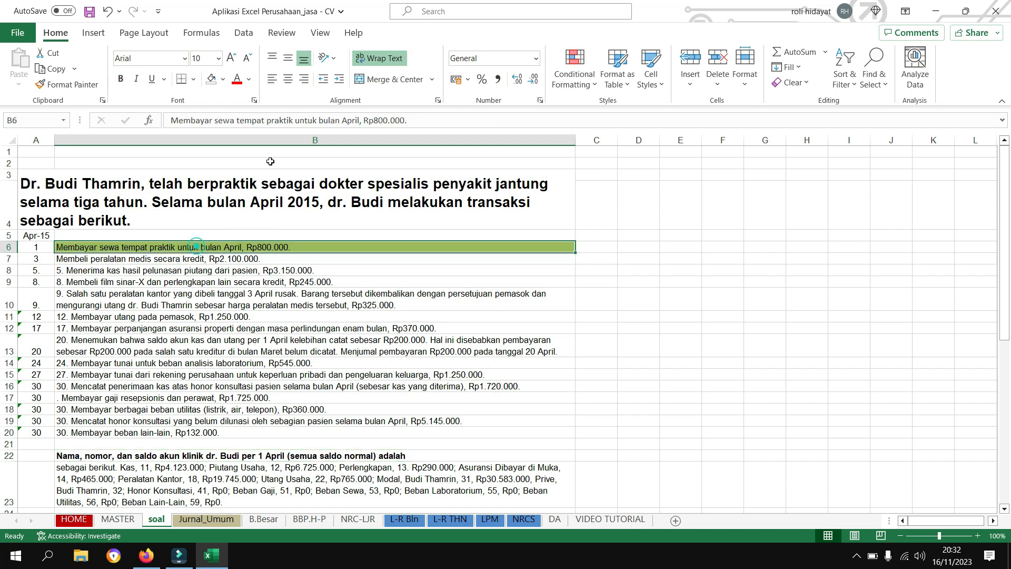
click(274, 256)
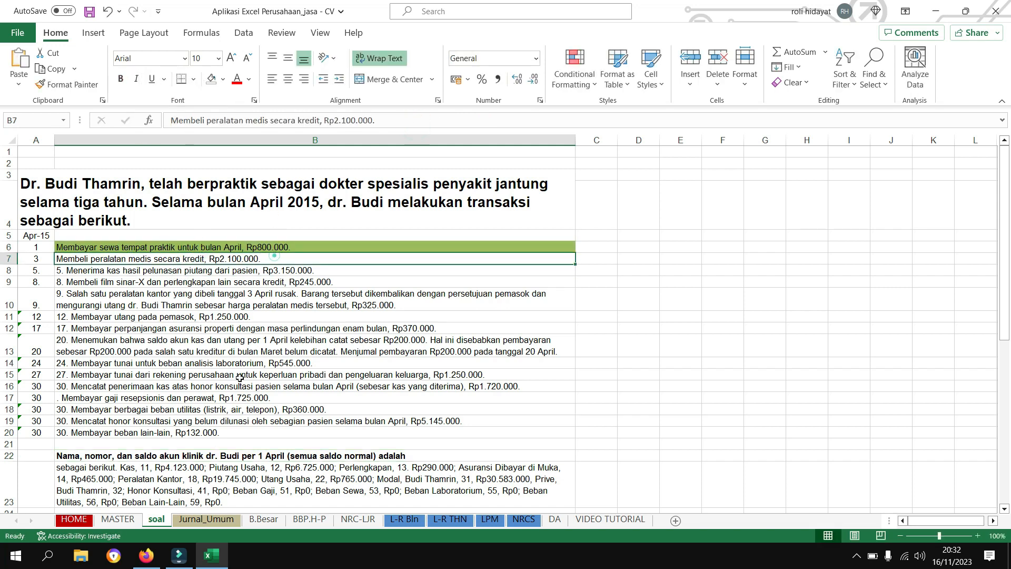
click(208, 520)
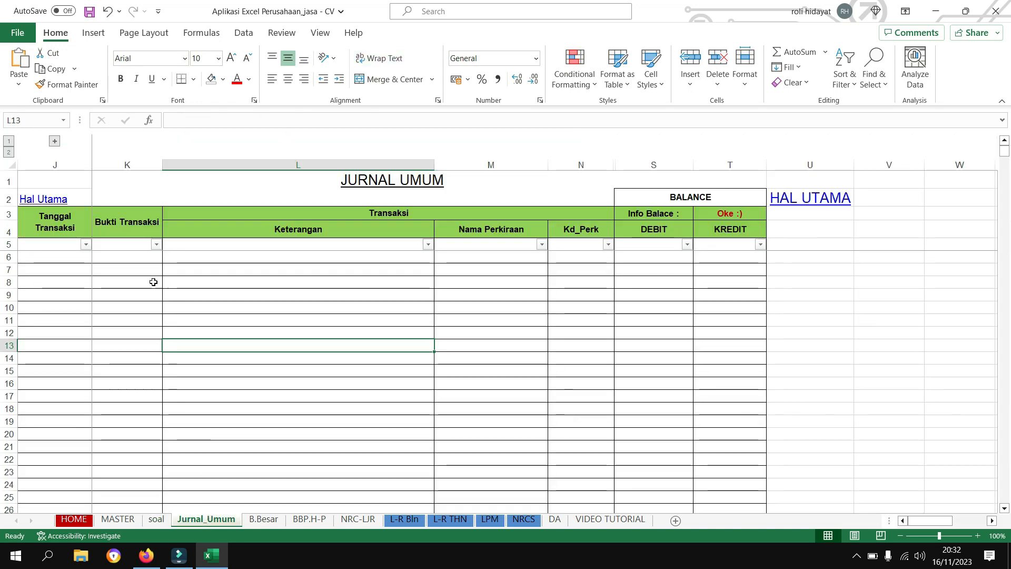
click(181, 254)
text(Membayar sewa tempat praktik untuk bulan April, Rp800.000.)
click(180, 270)
text(Membayar sewa tempat praktik untuk bulan April, Rp800.000.)
- Enter the transaction date 04/01/2023 in J6 and copy it to J7
click(70, 251)
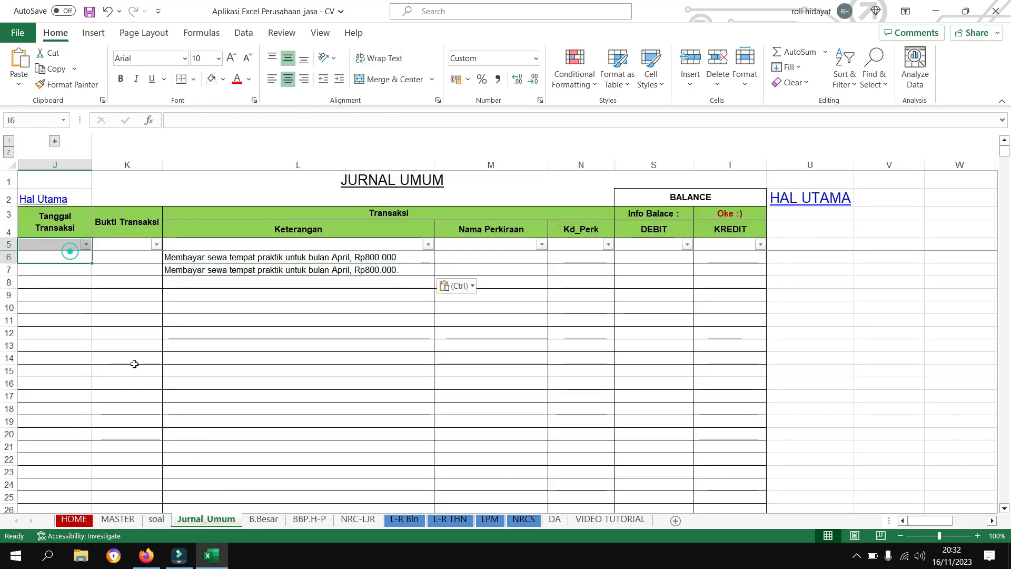
double_click(67, 258)
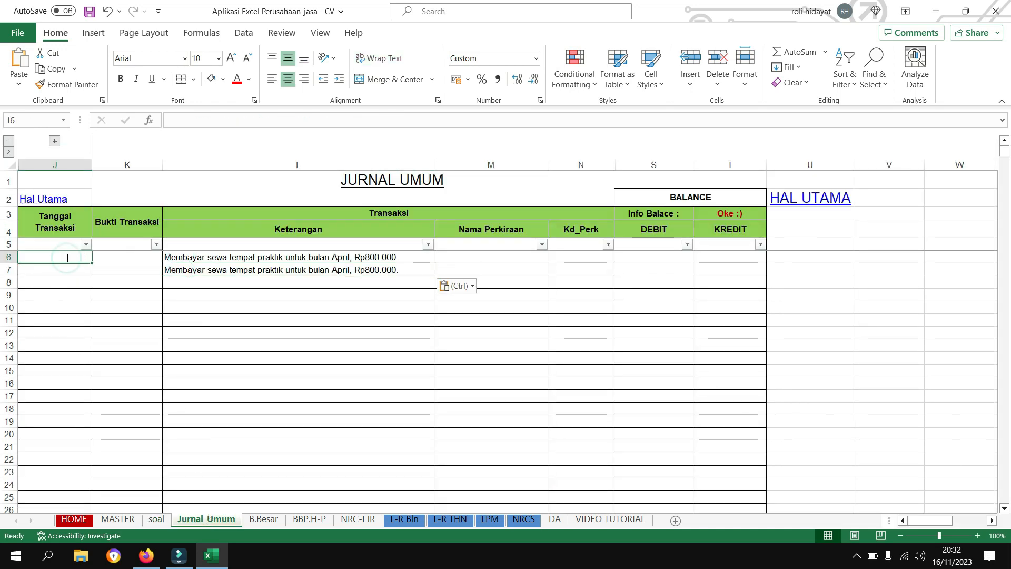
text(04/01/)
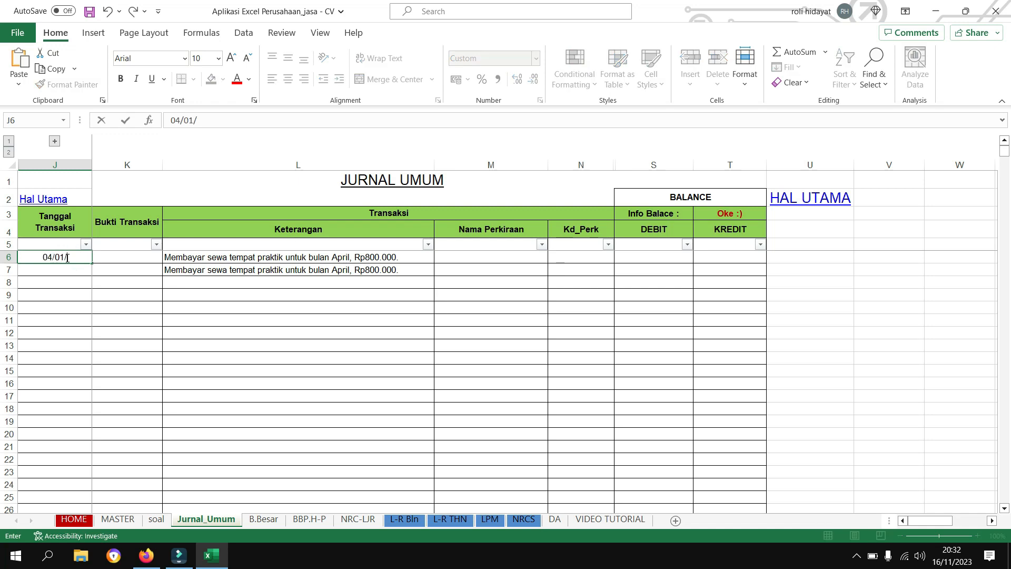
text(2023)
key(ctrl+Return)
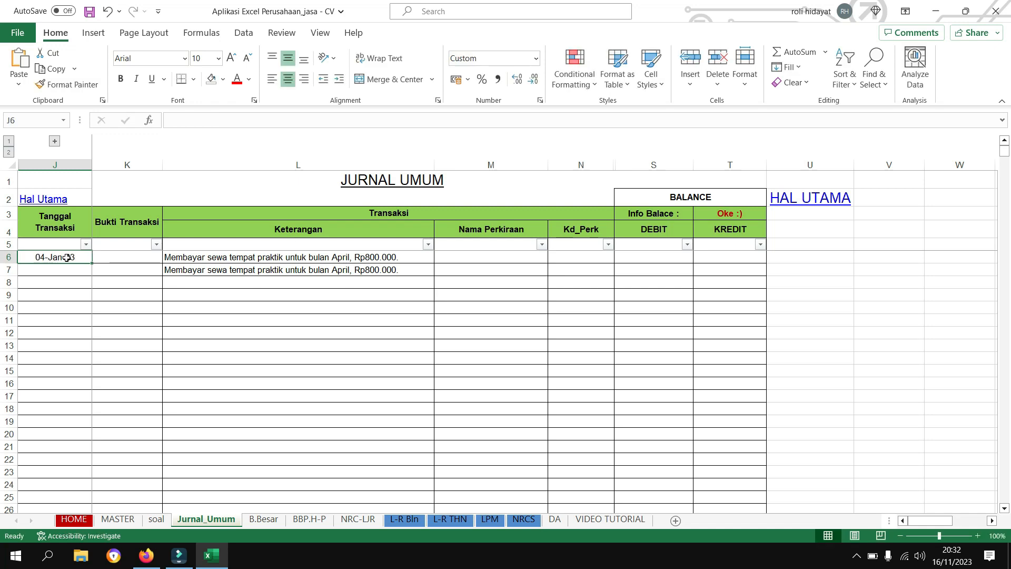
key(ctrl+c)
key(Down)
key(ctrl+v)
key(Up)
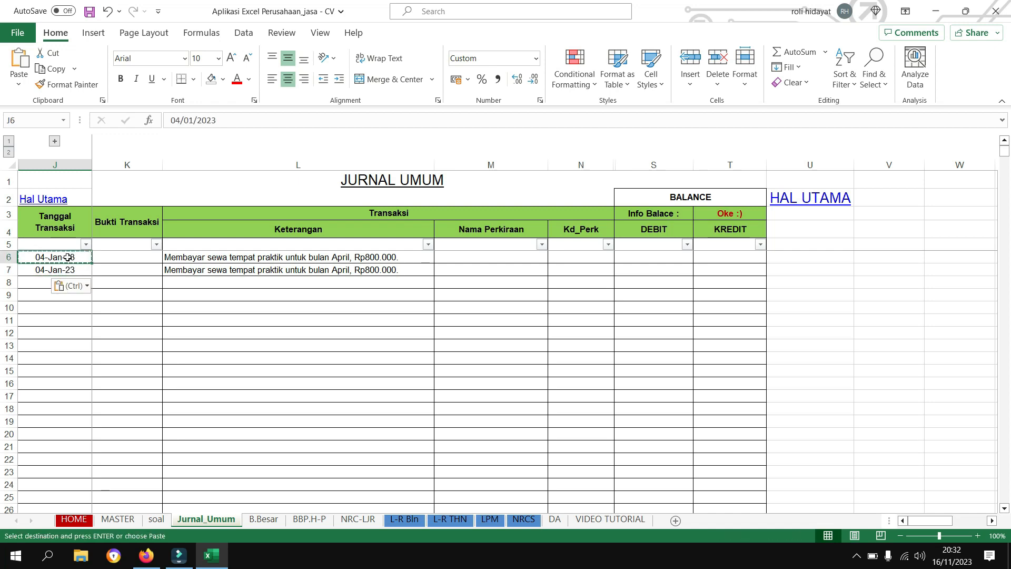
- Set the transaction date in J6 to 01/04/2015 and copy it to J7
text(01/0)
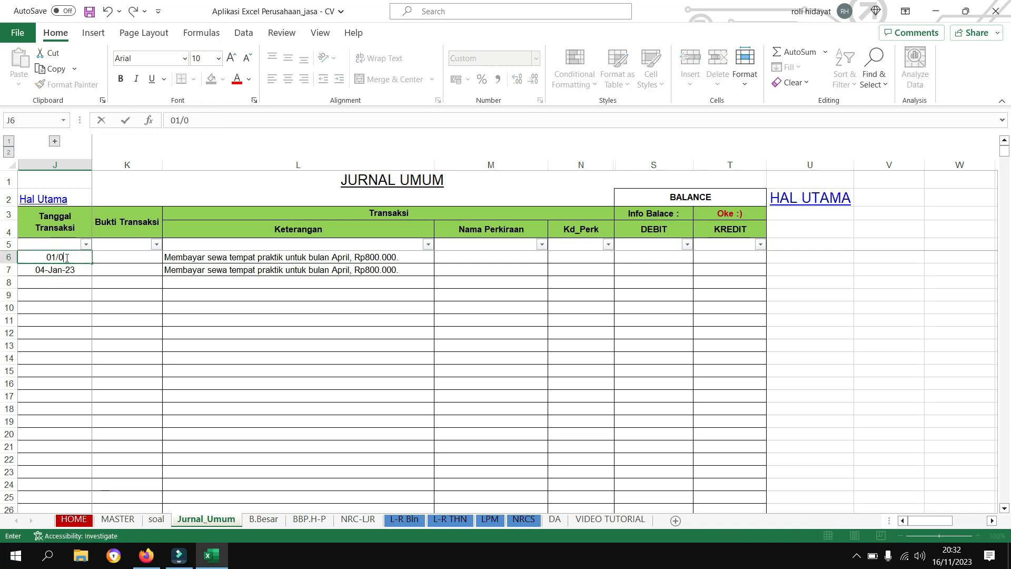
text(4/2023)
key(ctrl+Return)
click(244, 119)
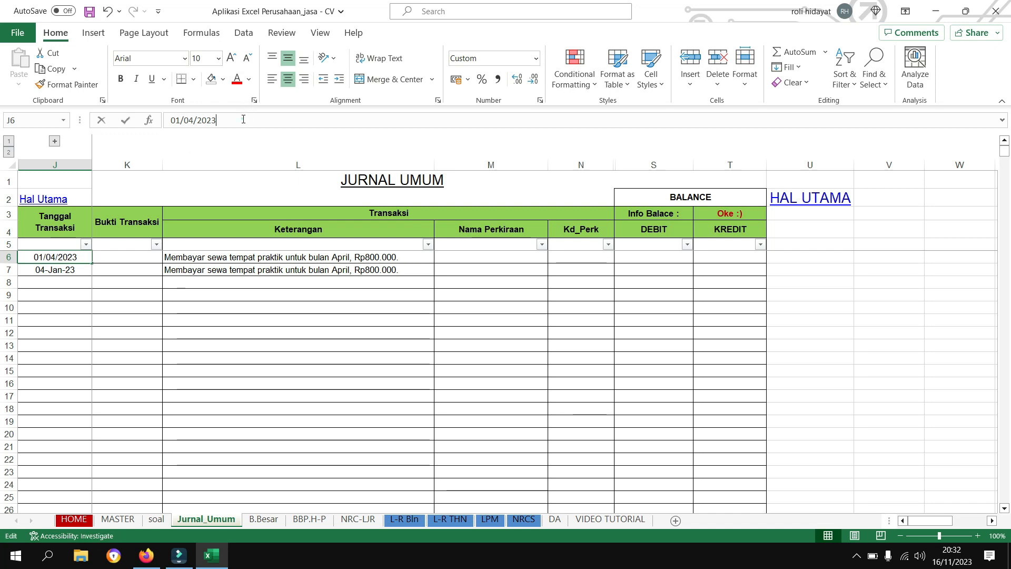
key(BackSpace)
key(BackSpace)
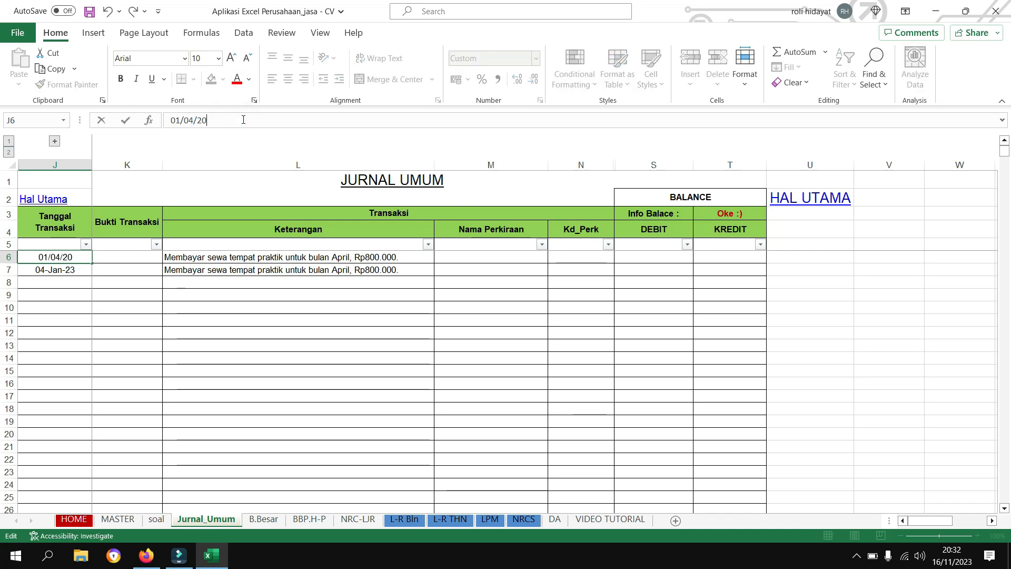
text(15)
key(ctrl+Return)
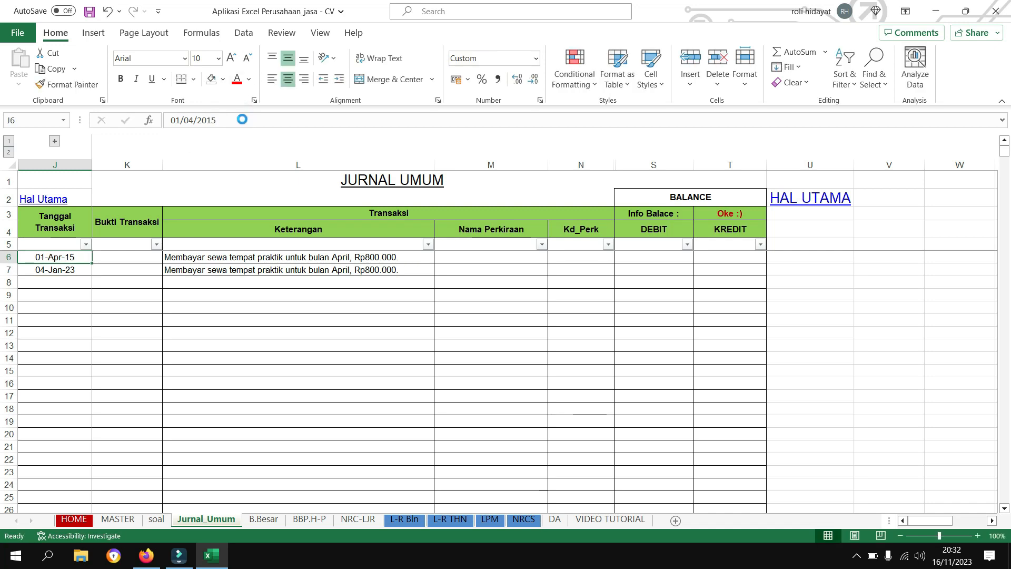
key(ctrl+c)
key(Down)
key(ctrl+v)
- Set the Nama Perkiraan of the first rent entry in M6 to Beban Sewa from the cell's account list
key(Right)
key(Right)
key(Right)
key(Left)
key(Up)
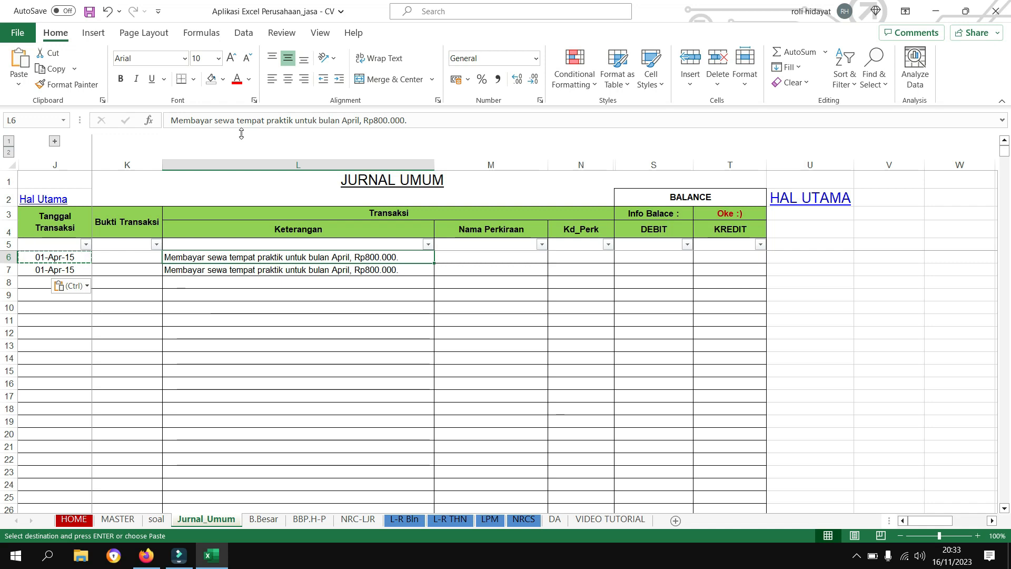
key(Right)
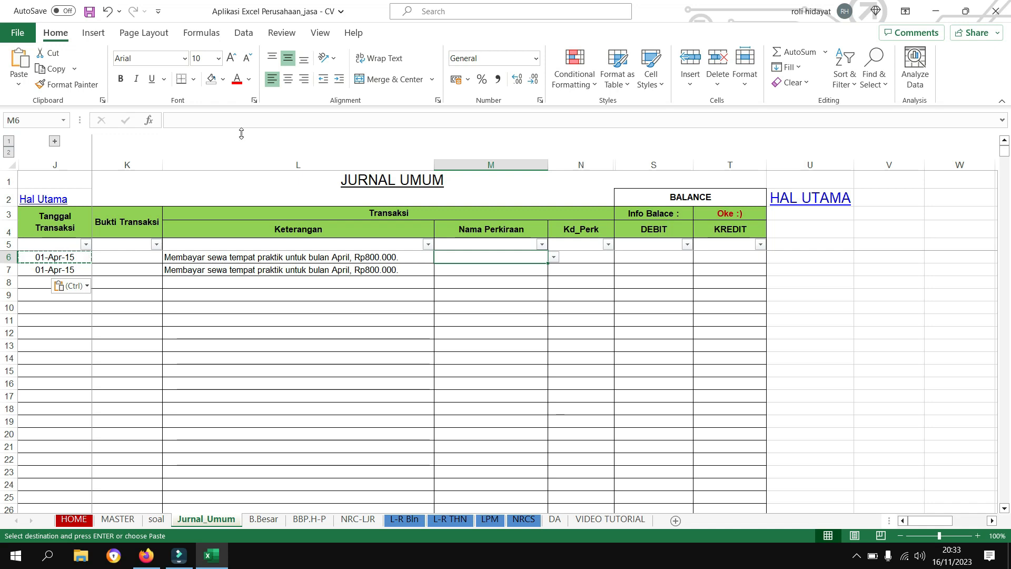
text(beba)
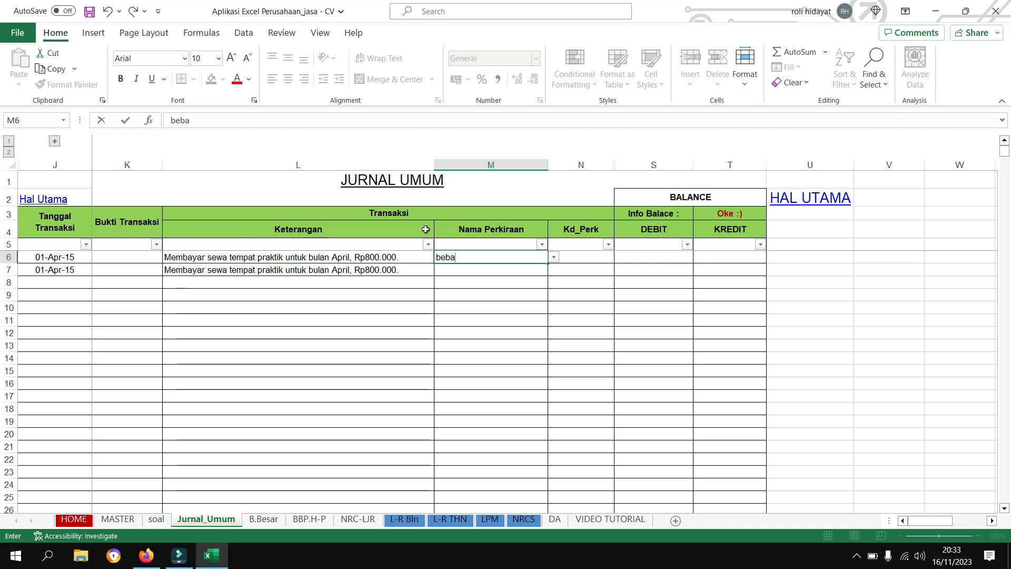
text( se)
click(555, 262)
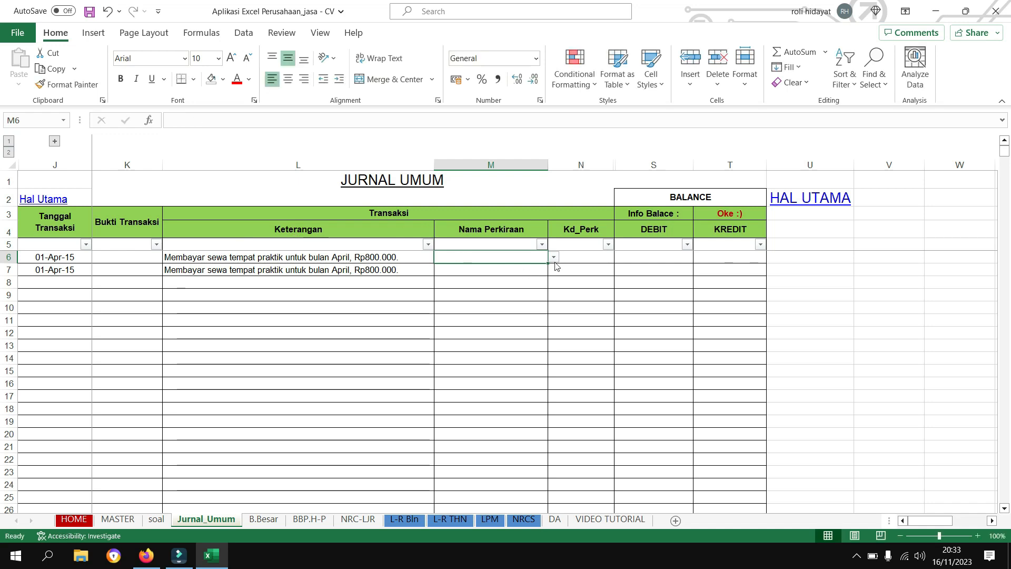
click(554, 257)
click(555, 305)
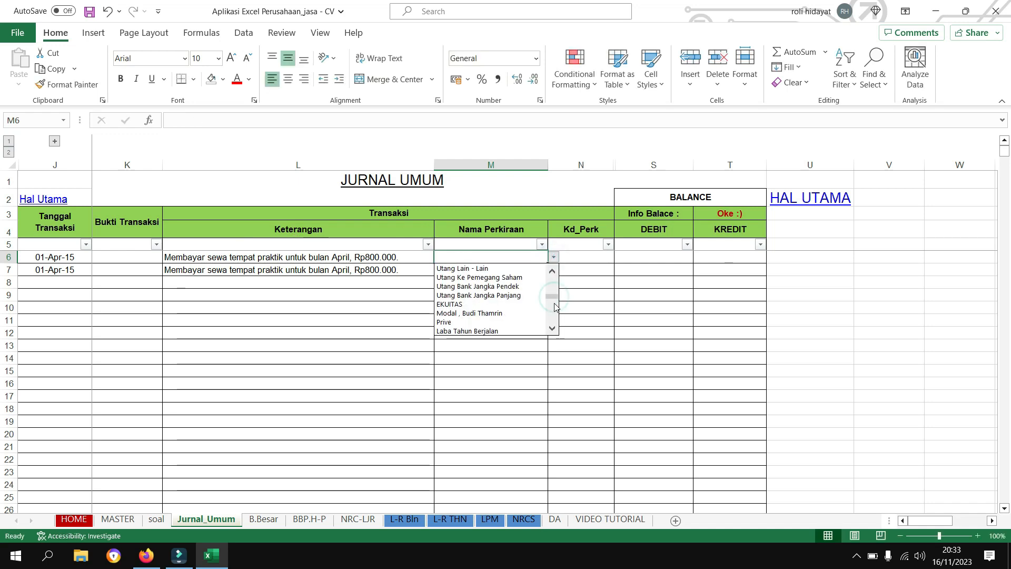
click(556, 307)
click(556, 310)
click(555, 312)
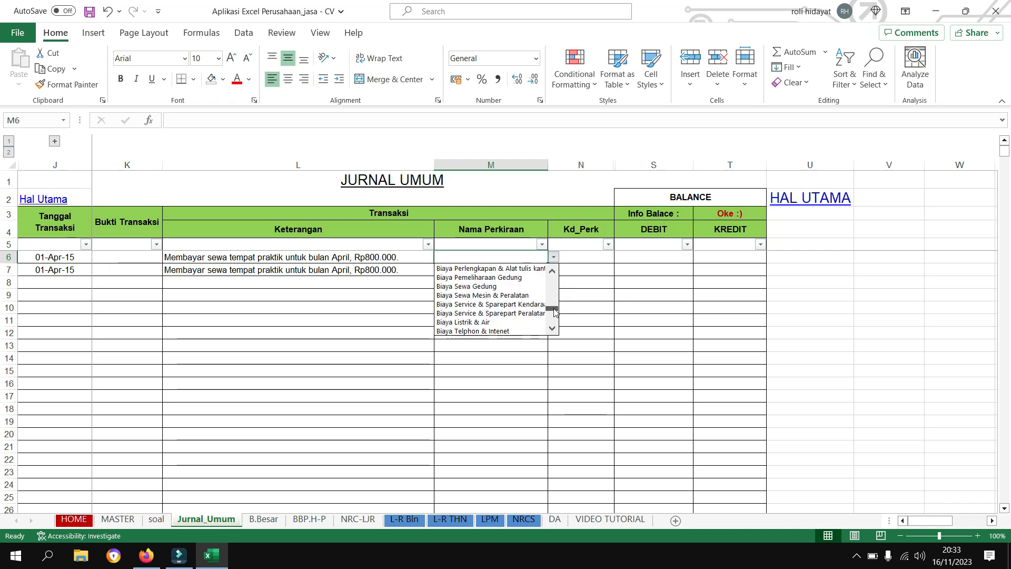
scroll(555, 312, up, 3)
click(477, 304)
click(474, 297)
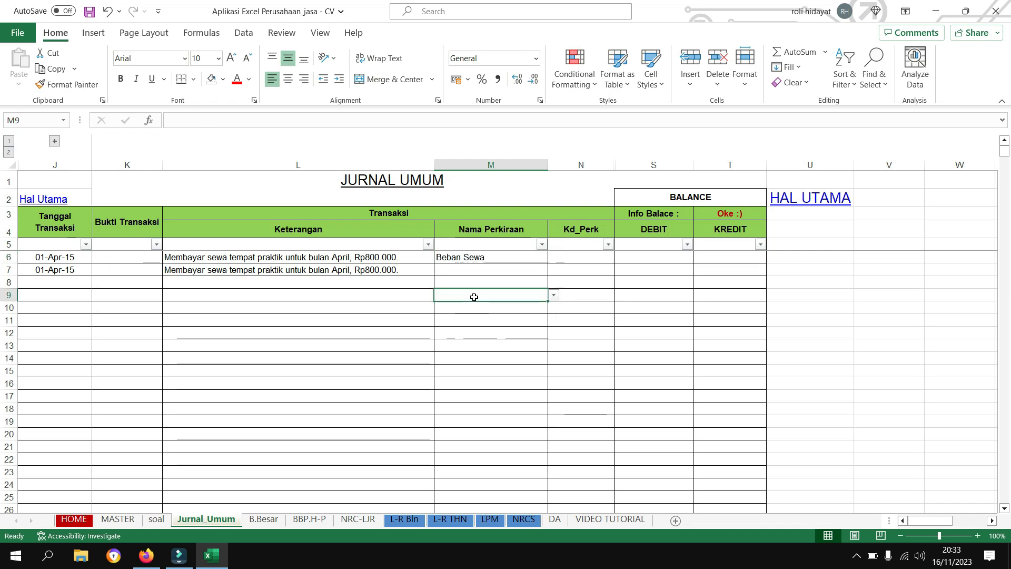
- Enter kas as the Nama Perkiraan of the second rent entry in M7
click(480, 271)
text(kas)
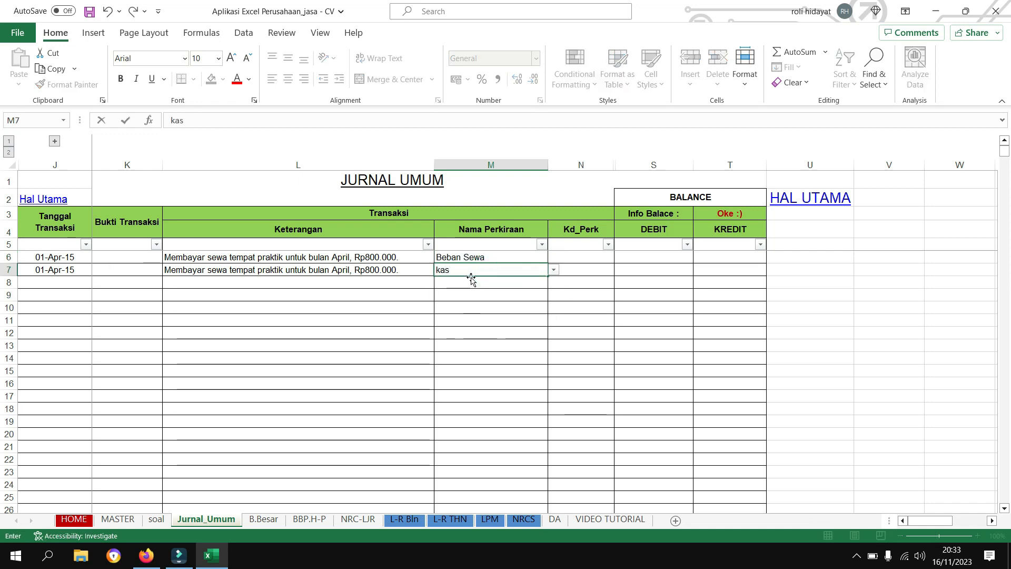
click(465, 274)
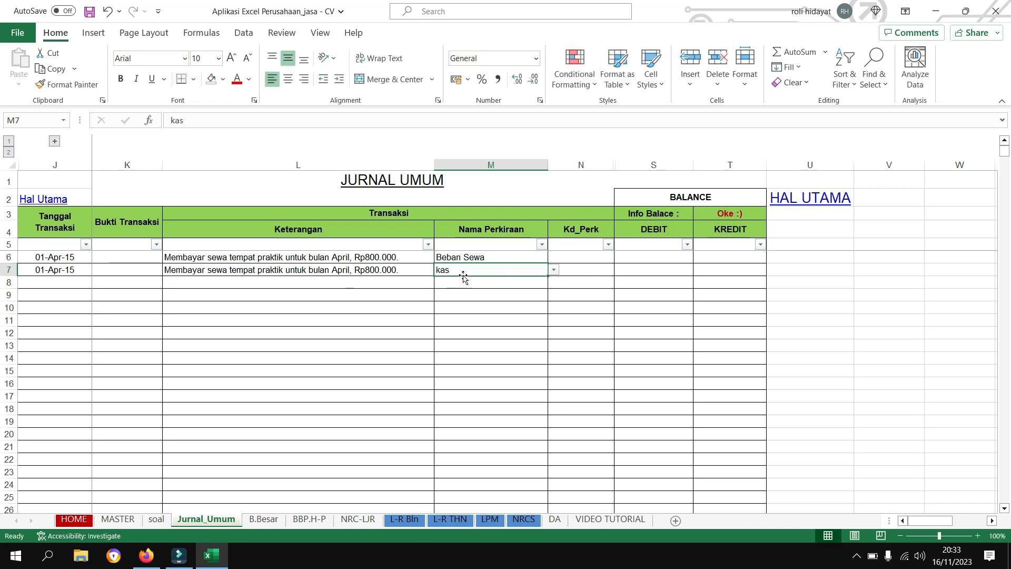
key(Tab)
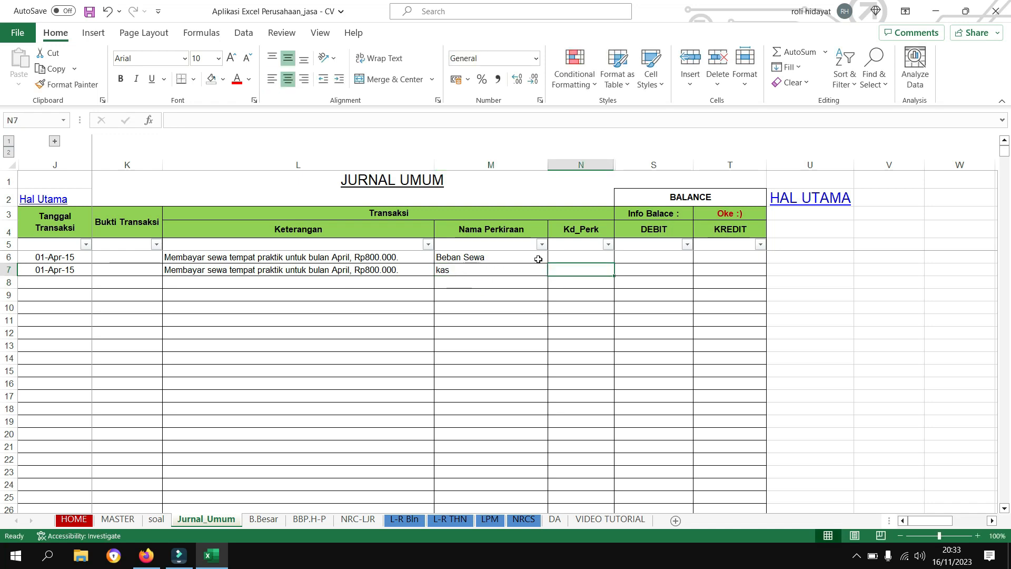
- Fill the Kd_Perk lookup formula from N61 upward through N6
click(569, 258)
click(574, 310)
scroll(596, 383, down, 4)
scroll(596, 384, down, 10)
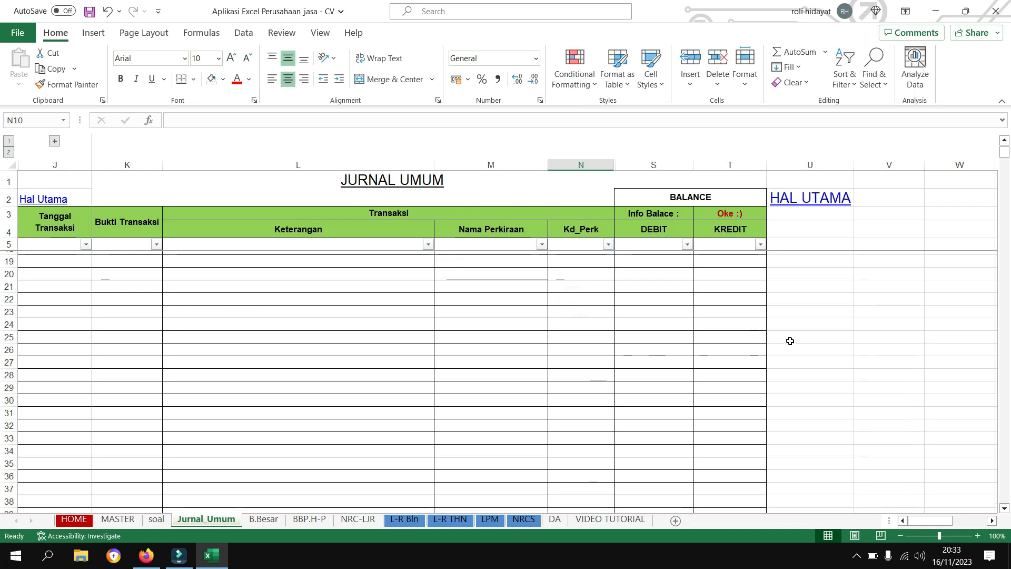
click(597, 432)
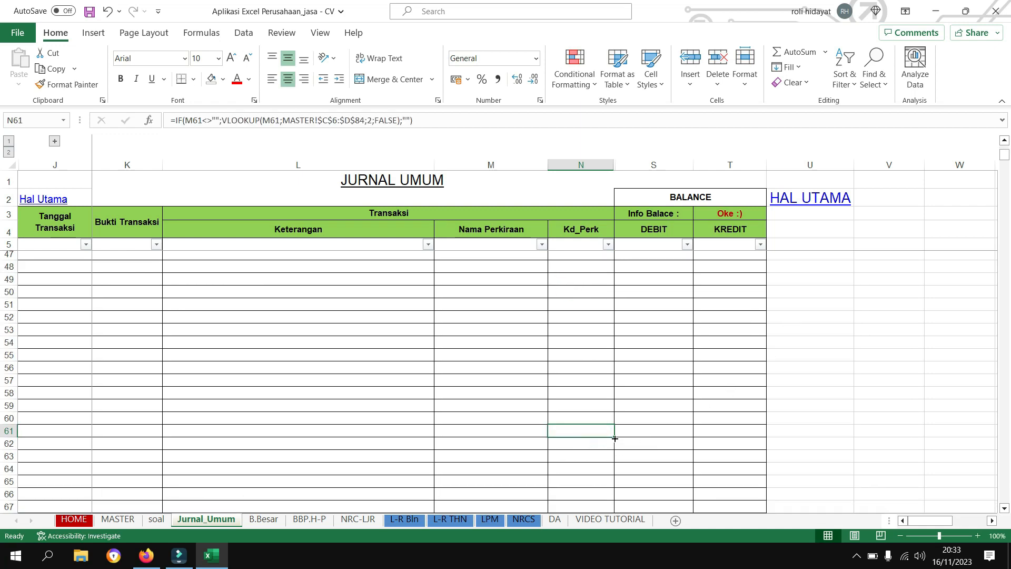
drag(614, 437, 582, 258)
- Enter 800000 as the DEBIT amount in S6 and copy it to the KREDIT cell T7
click(631, 261)
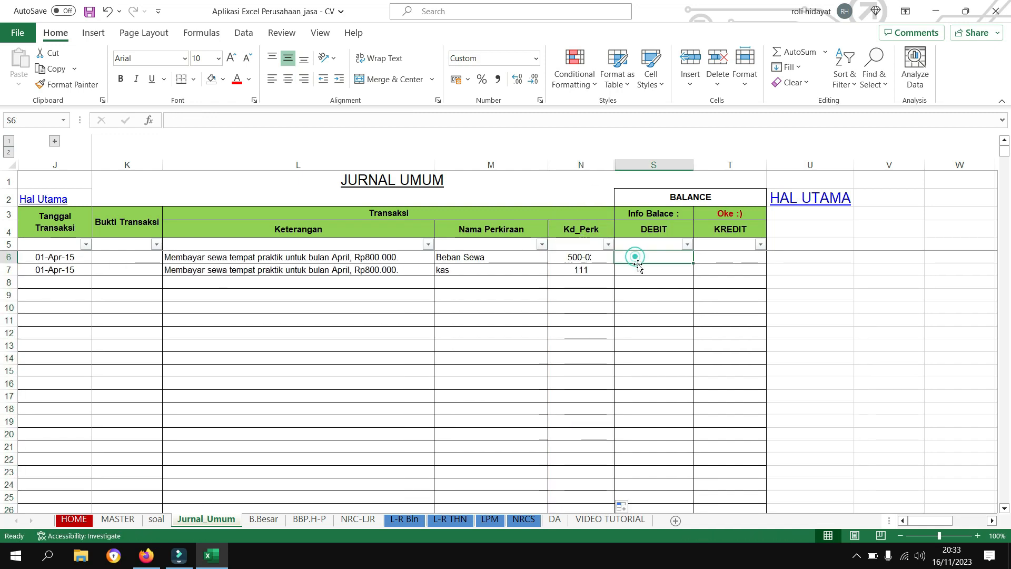
text(800000)
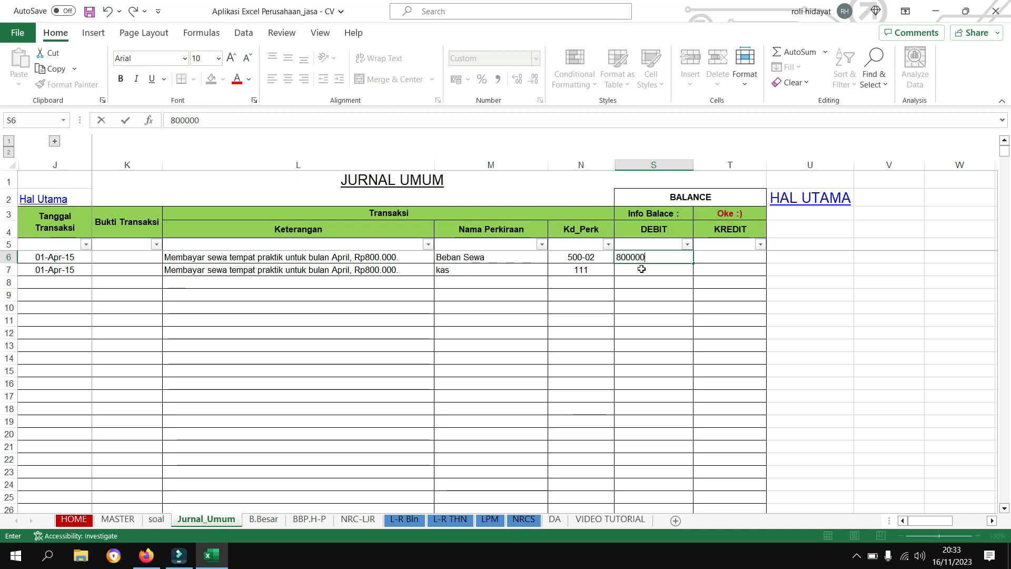
key(Return)
key(Up)
key(ctrl+c)
key(Down)
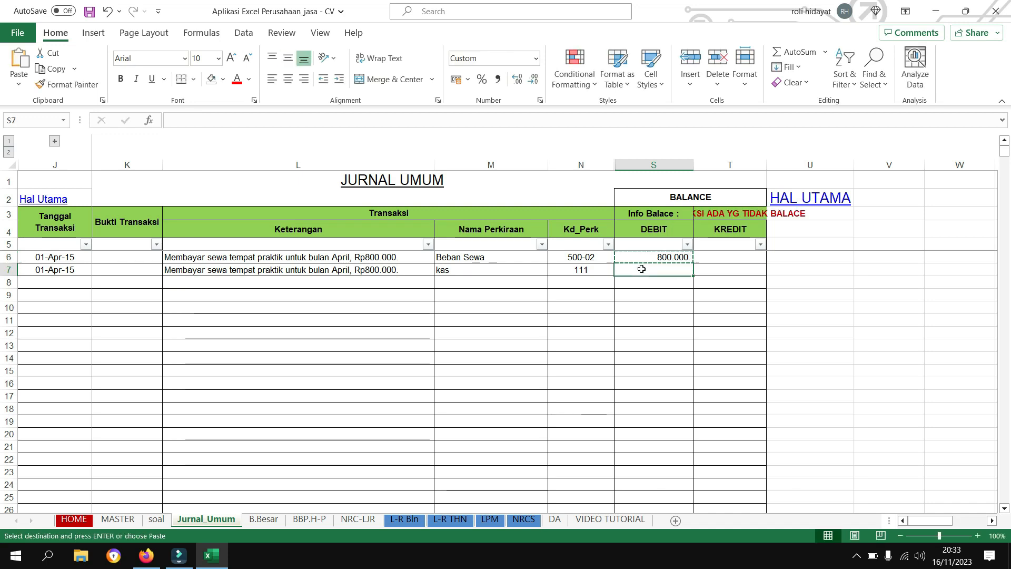
key(Right)
key(ctrl+v)
key(Left)
key(Left)
key(Left)
- Copy the medical equipment credit purchase from soal cell B7 into Keterangan cells L9 and L10 of the Jurnal_Umum sheet
click(377, 334)
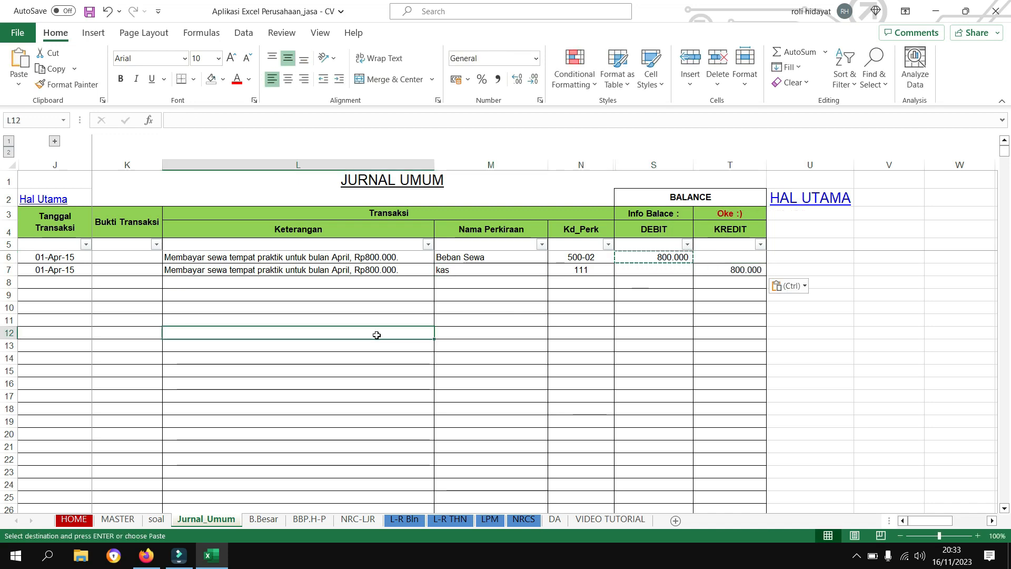
click(166, 519)
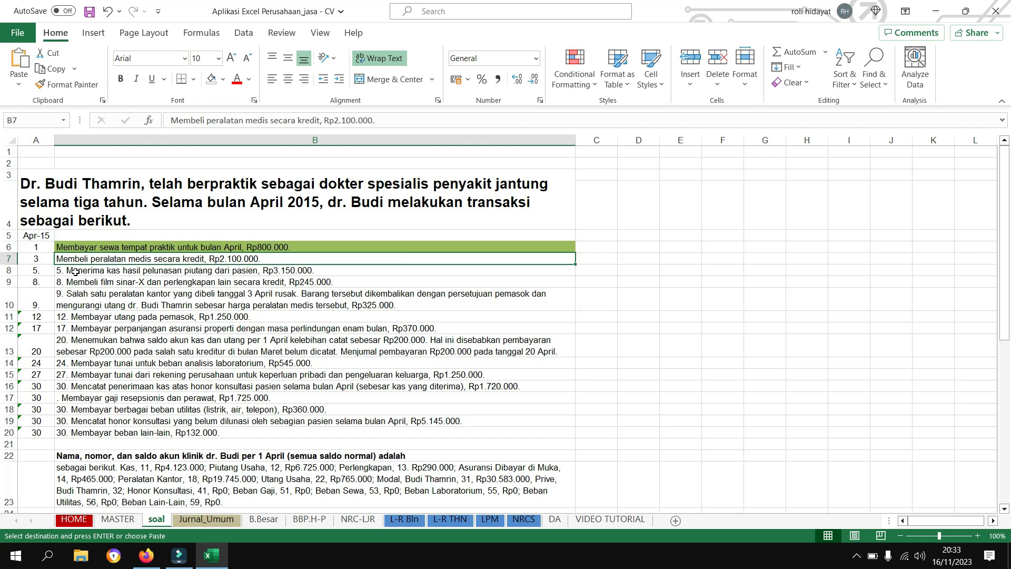
key(ctrl+c)
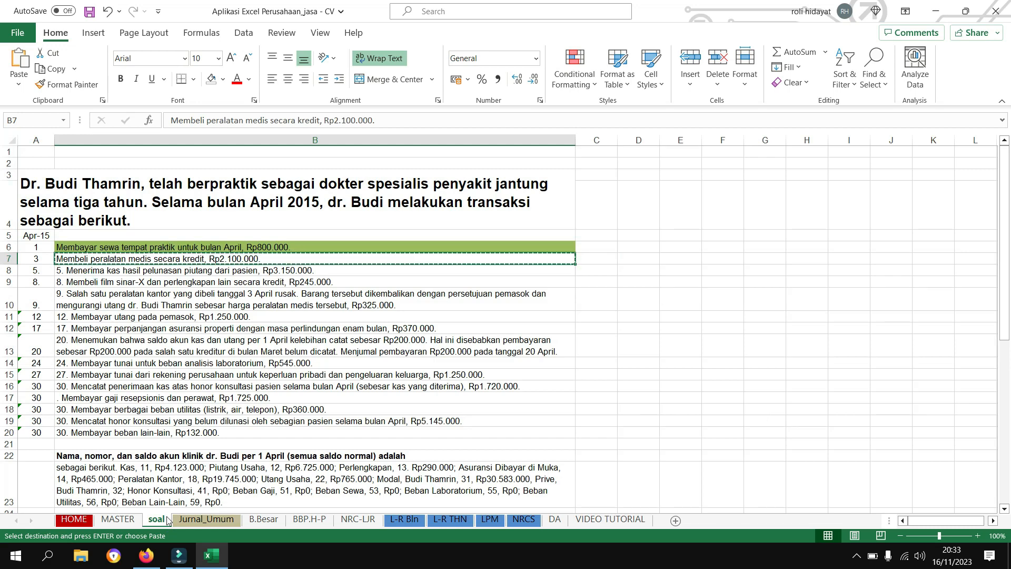
click(196, 519)
click(197, 284)
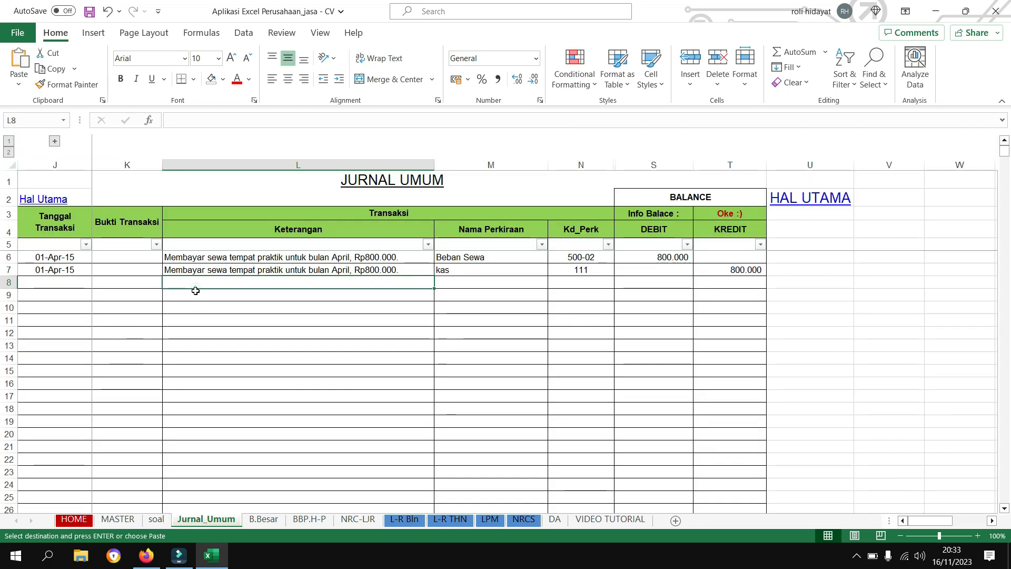
click(195, 296)
key(ctrl+v)
click(201, 311)
key(ctrl+v)
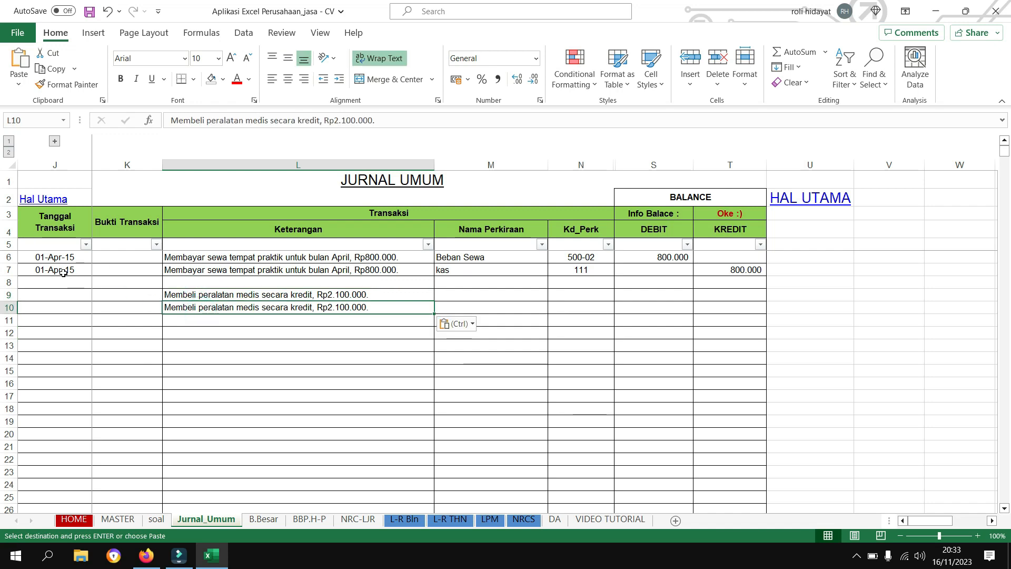
- Copy the transaction date from J7 into J9:J10
click(58, 270)
key(ctrl+c)
drag(58, 295, 67, 308)
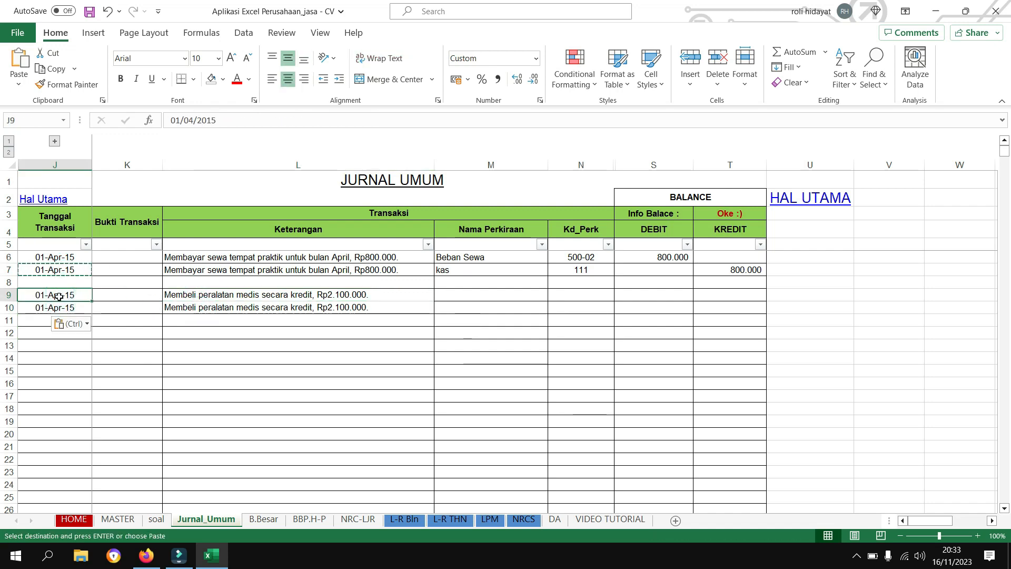
- Set the transaction date in J9 to 03/04/2015 and copy it to J10
double_click(52, 296)
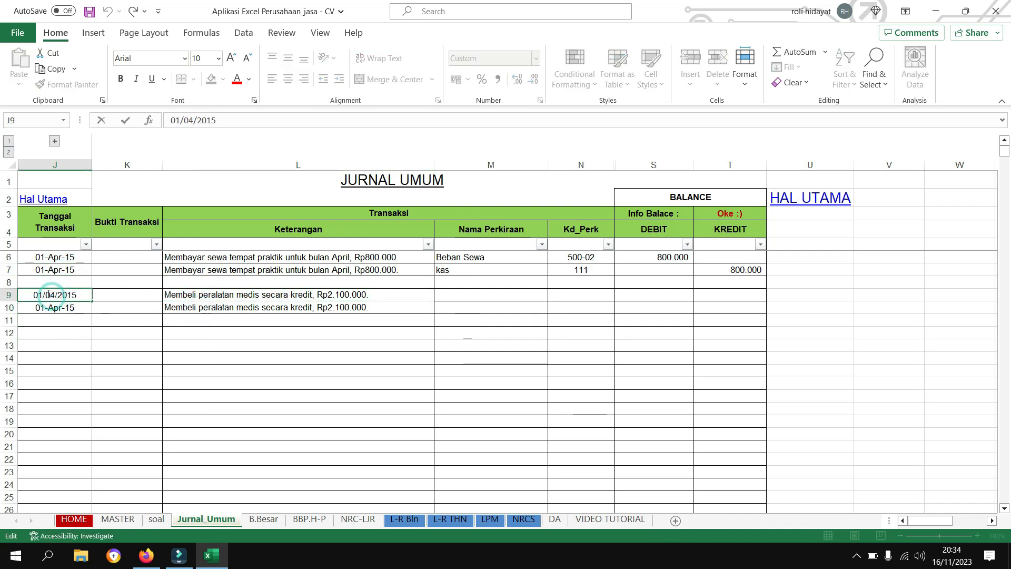
click(45, 291)
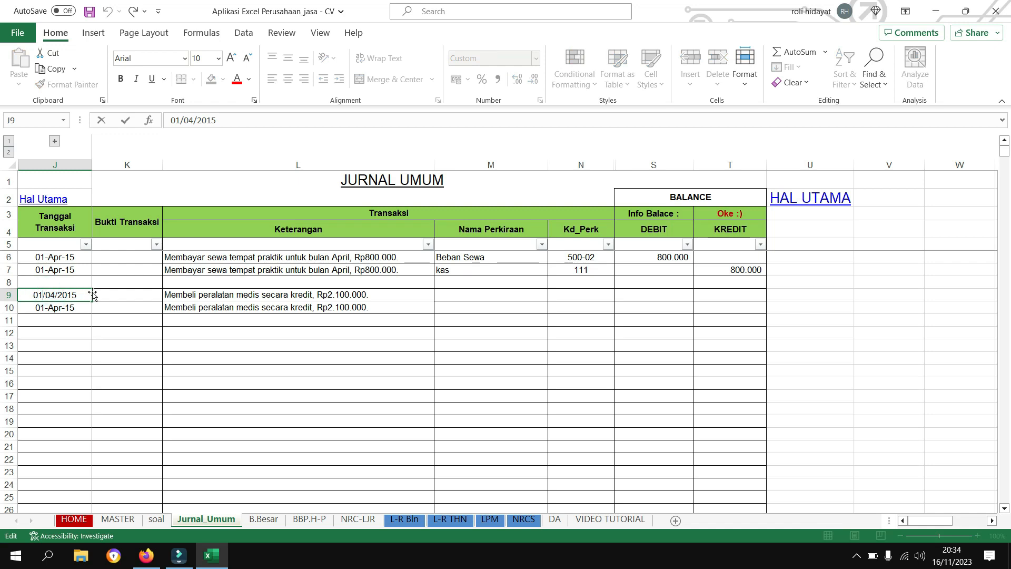
key(BackSpace)
text(3)
key(Return)
key(Up)
key(ctrl+c)
key(Down)
key(ctrl+v)
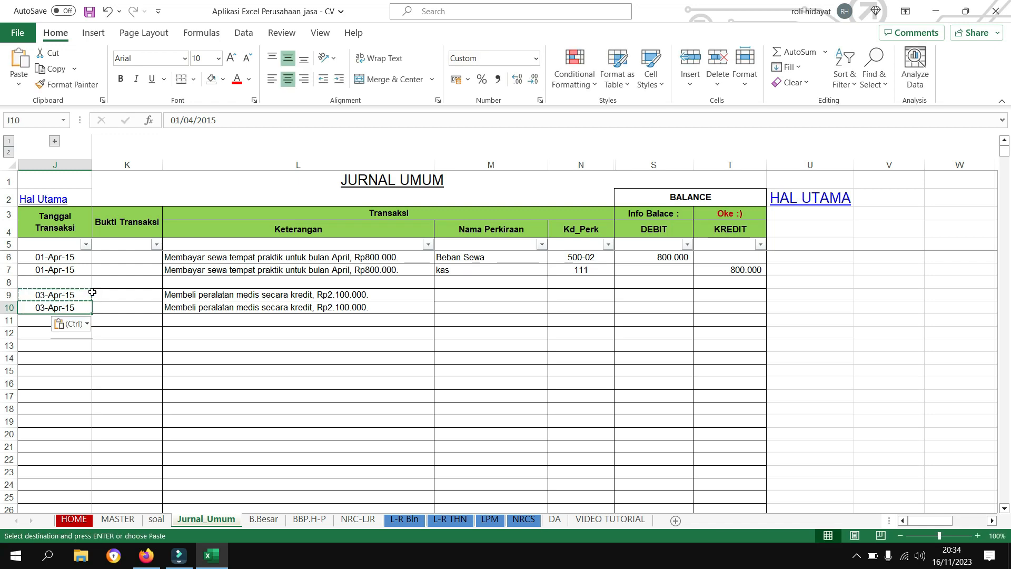
- Enter utang usaha as the Nama Perkiraan of the equipment purchase in M9
key(Right)
key(Right)
key(Up)
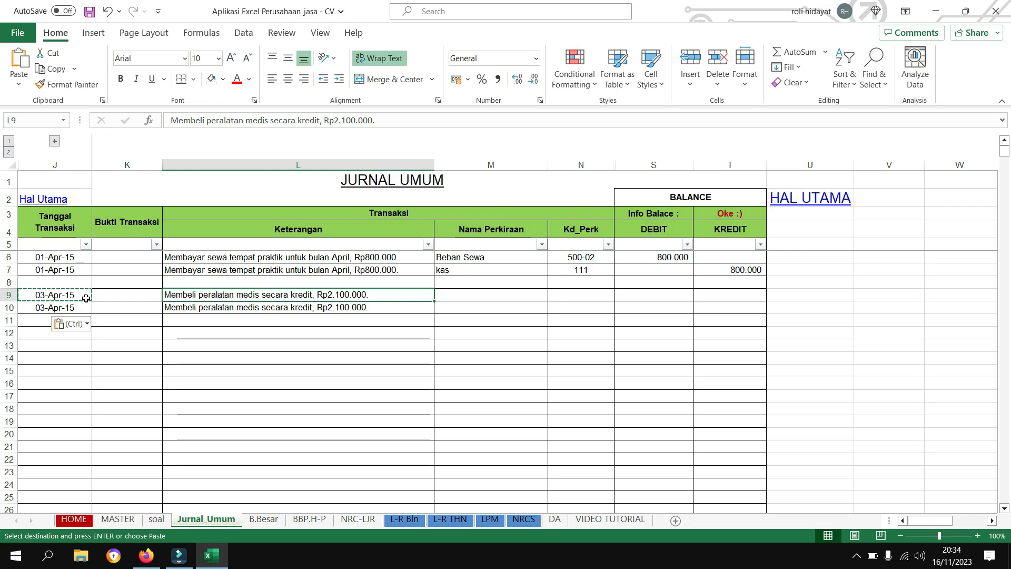
key(Tab)
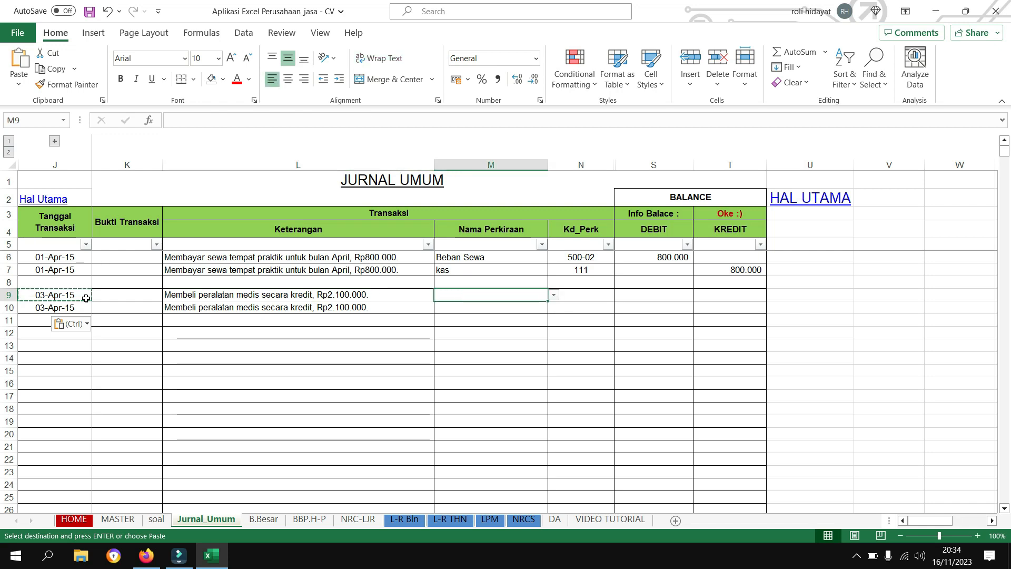
text(u)
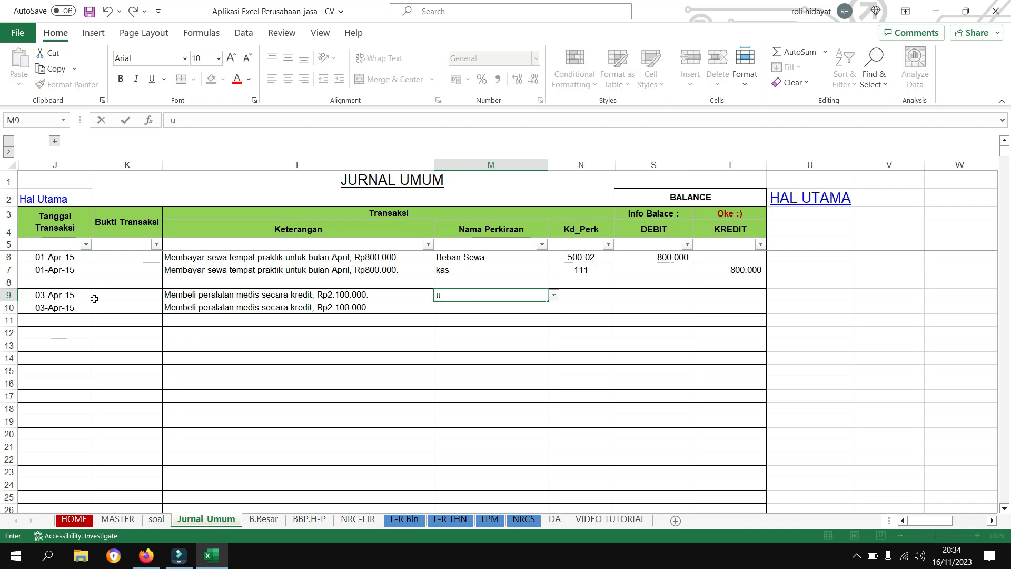
text(tang usaha)
key(Return)
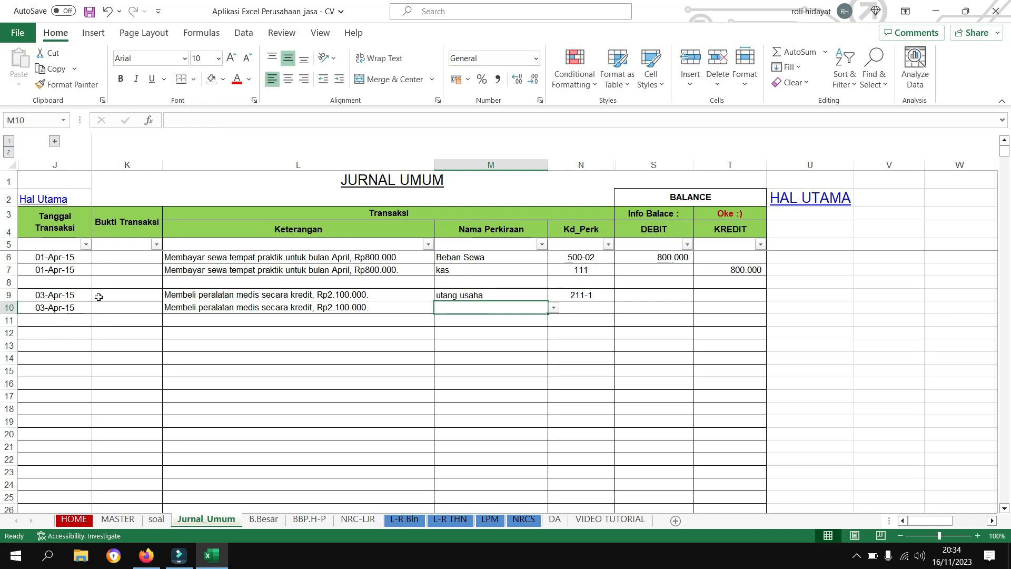
- Set the Nama Perkiraan of the equipment purchase to peralatan in M9 and utang usaha in M10
key(Up)
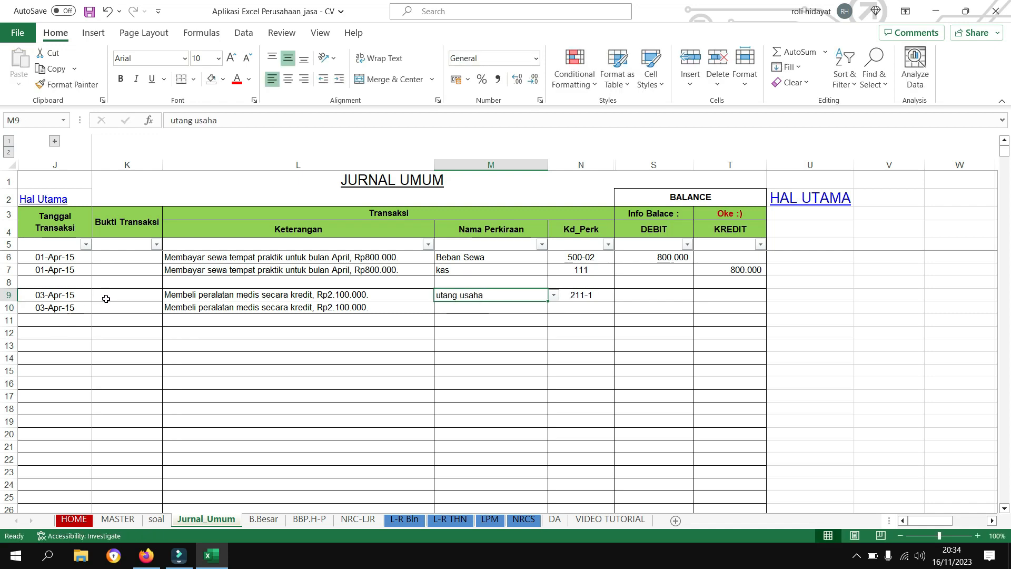
text(pe)
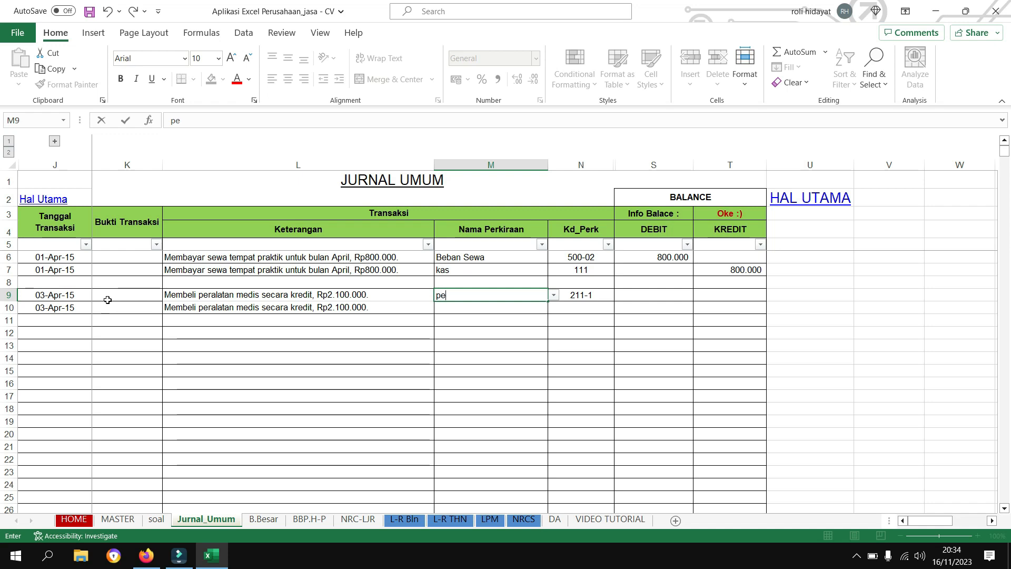
text(ralatan)
key(Return)
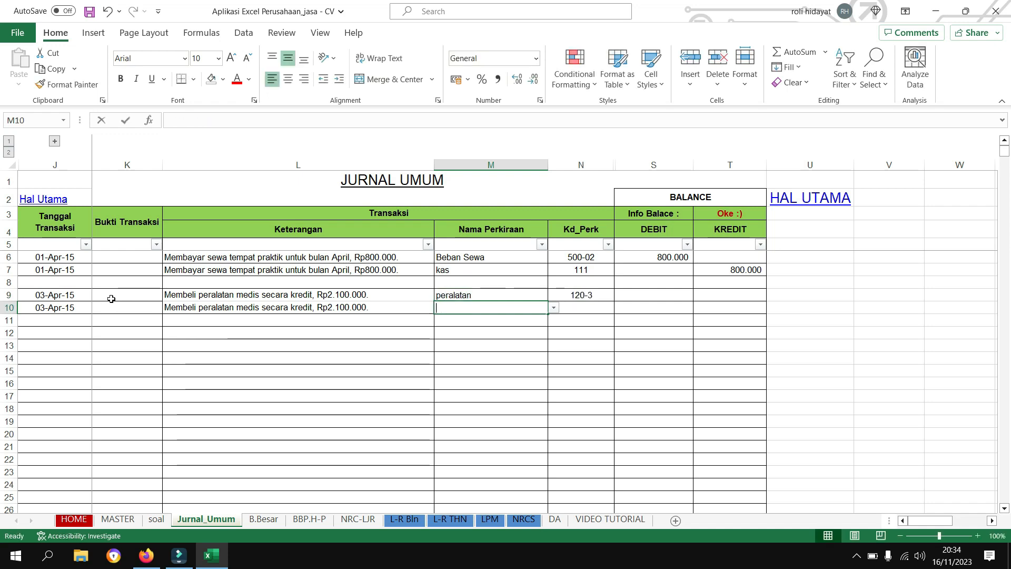
text(utang usaha)
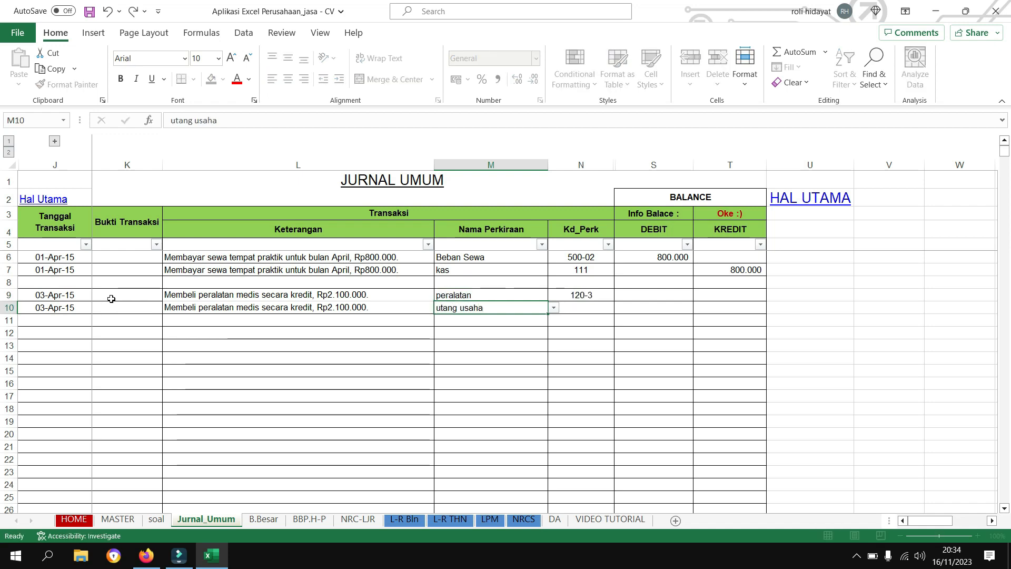
key(Return)
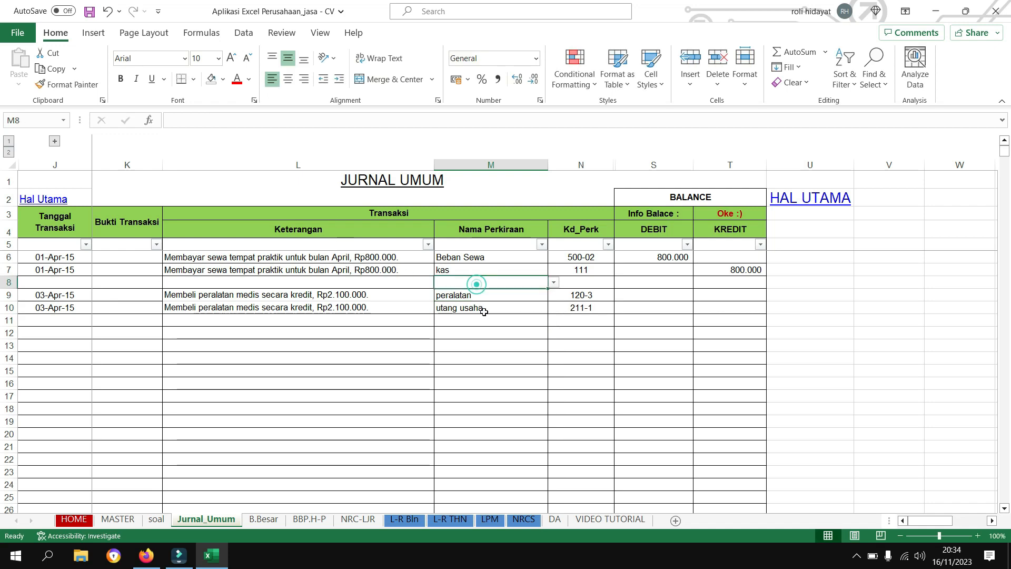
click(479, 308)
click(554, 309)
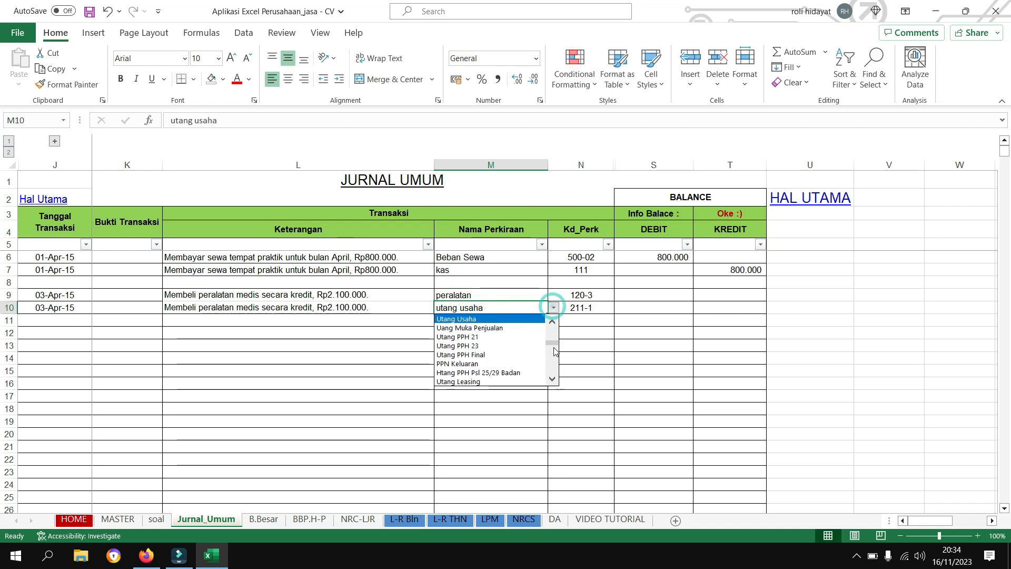
scroll(554, 342, up, 5)
mouse_move(551, 330)
mouse_down()
mouse_move(551, 341)
mouse_move(551, 331)
mouse_up()
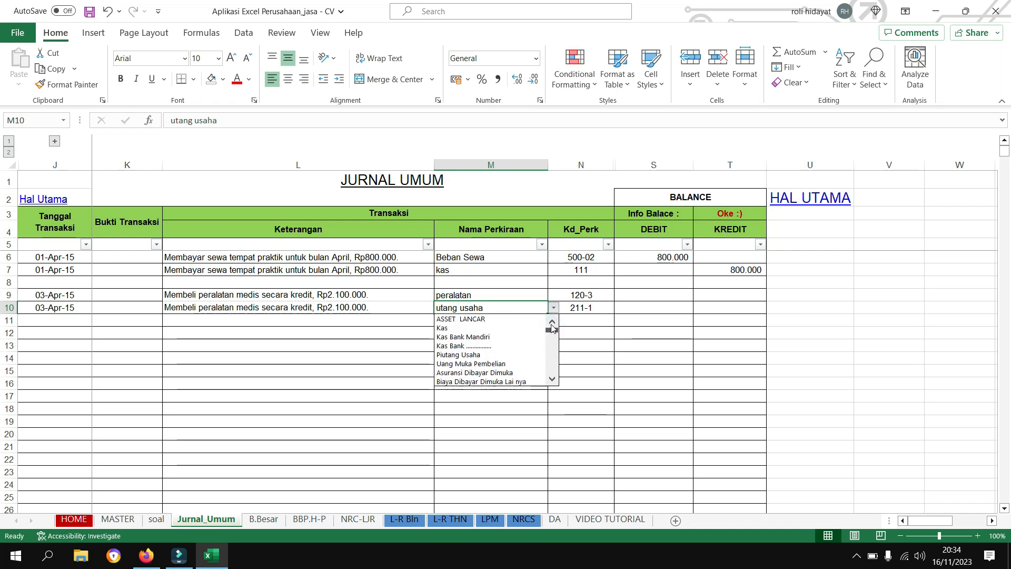
- Enter 2100000 as the debit amount of the equipment purchase in S9 and copy that cell
click(627, 308)
click(634, 304)
click(645, 292)
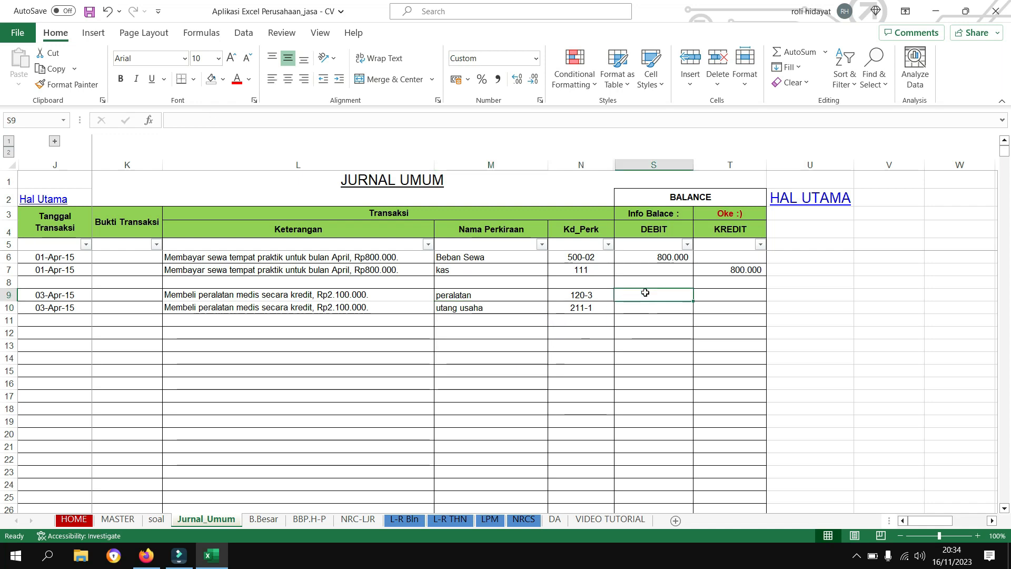
text(2100000)
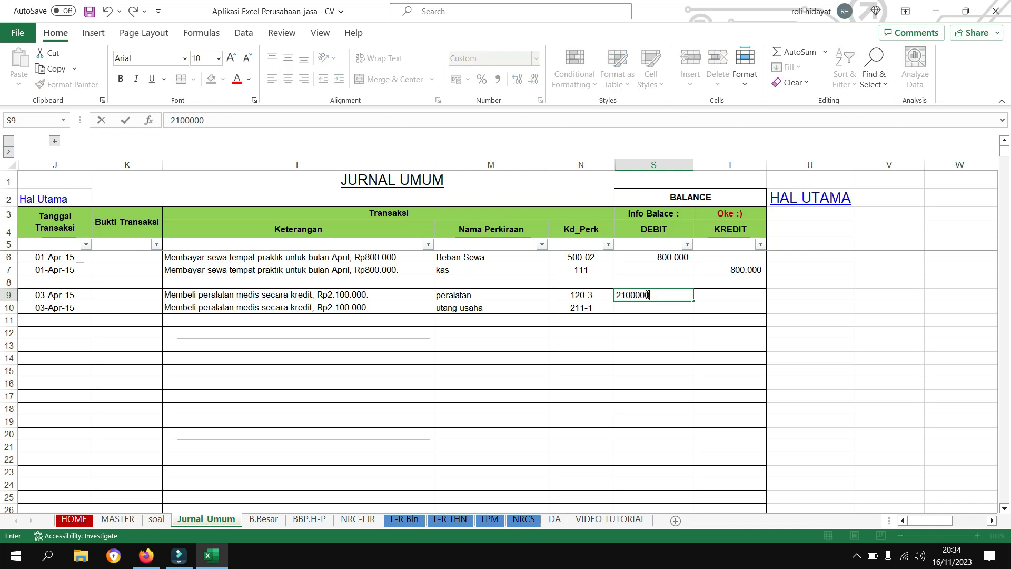
click(650, 294)
key(ctrl+c)
key(Right)
key(ctrl+v)
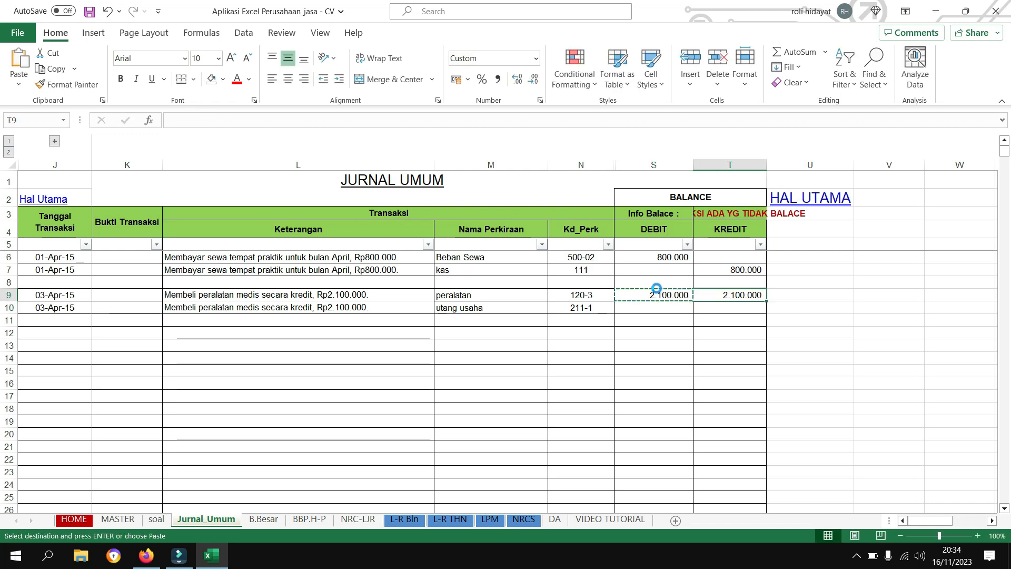
key(ctrl+z)
key(Left)
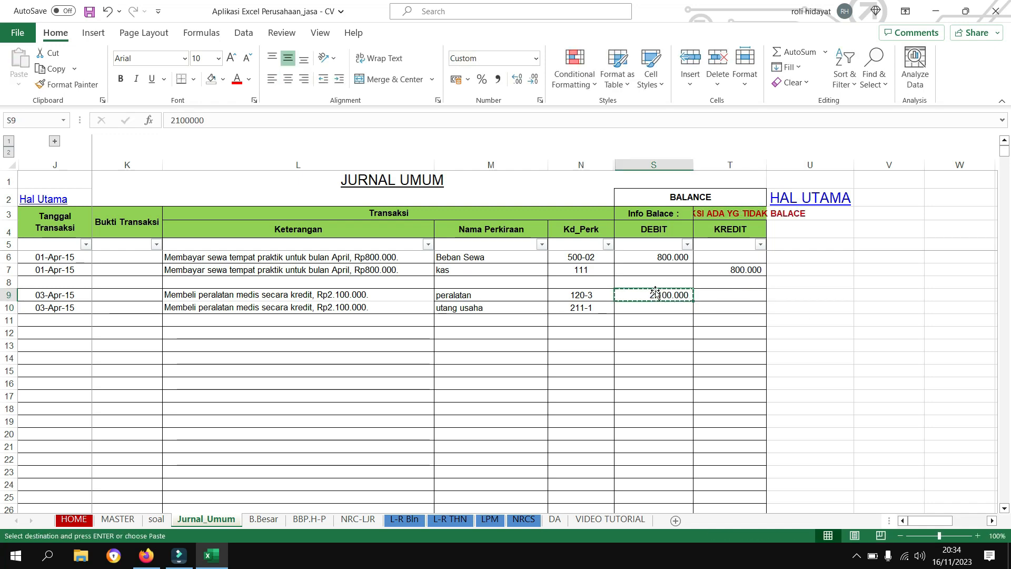
- Paste the copied debit amount into T10 as the credit amount of utang usaha
key(Down)
key(Right)
key(ctrl+v)
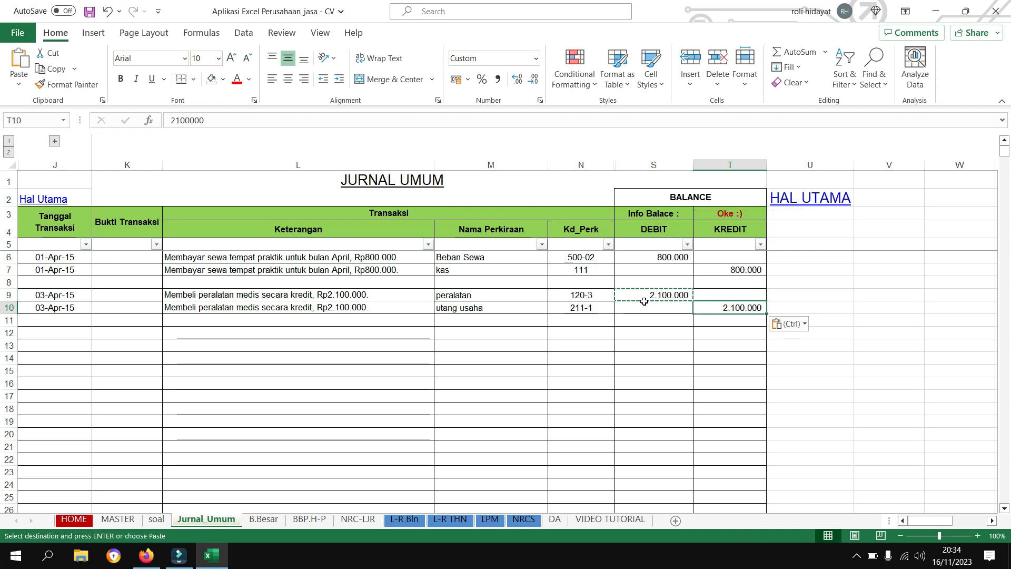
- Inspect the balance check formula in T3 and compare the journal's debit and credit amounts
click(725, 215)
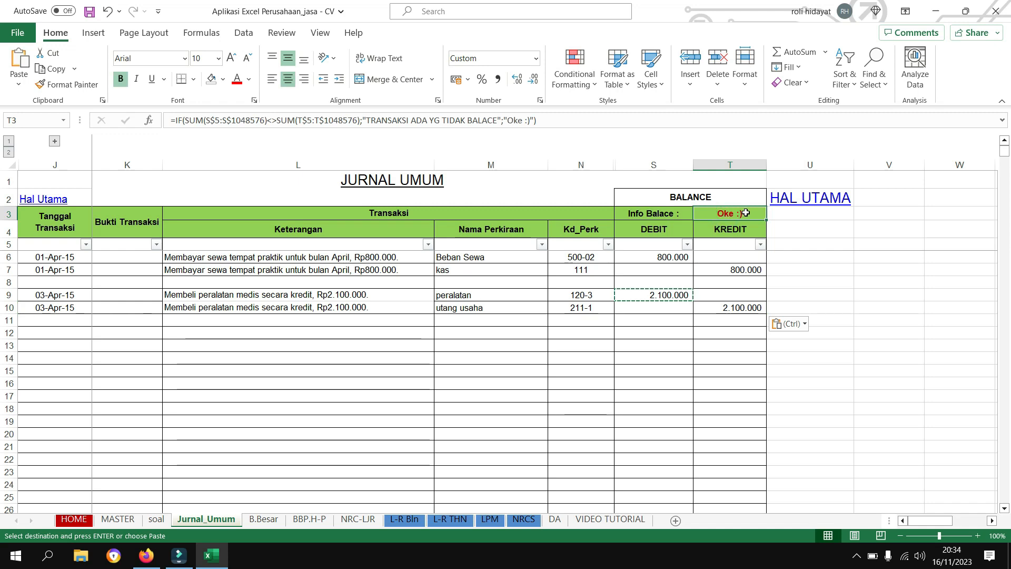
double_click(746, 213)
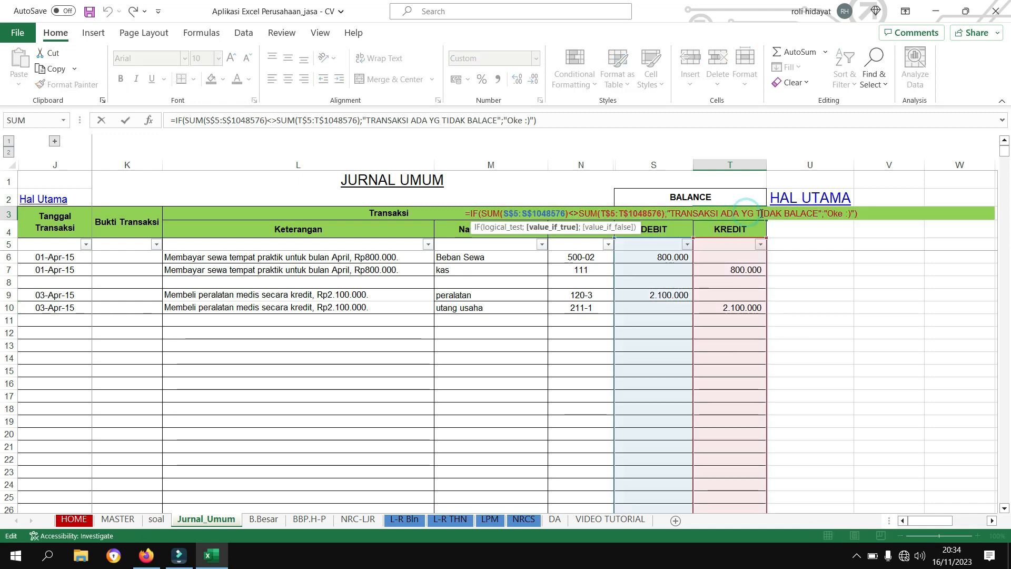
key(Escape)
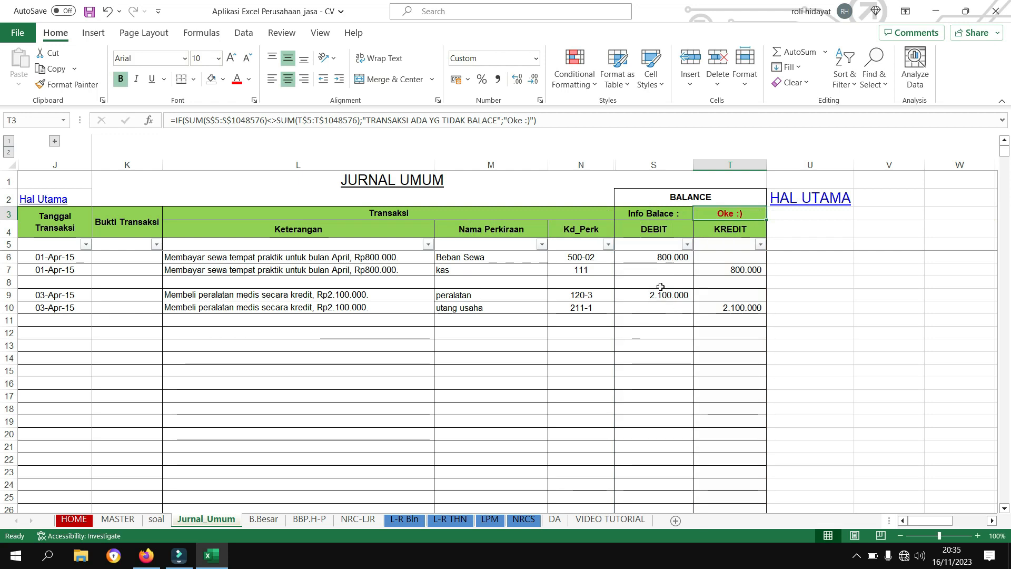
drag(660, 262, 660, 335)
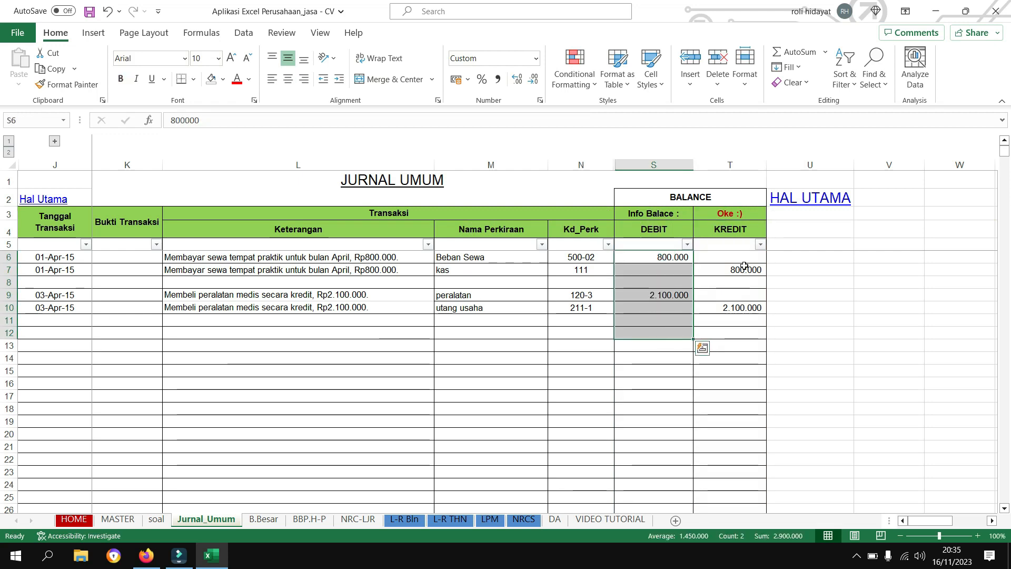
drag(746, 270, 744, 309)
drag(545, 376, 537, 382)
- Mark the equipment purchase in B7 of the soal sheet with a green fill
click(150, 519)
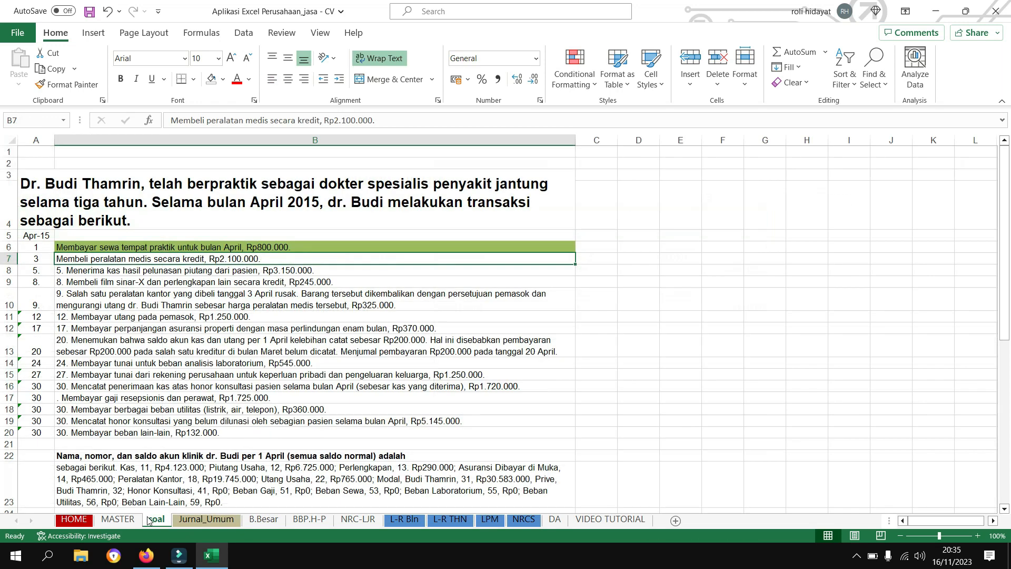
click(223, 79)
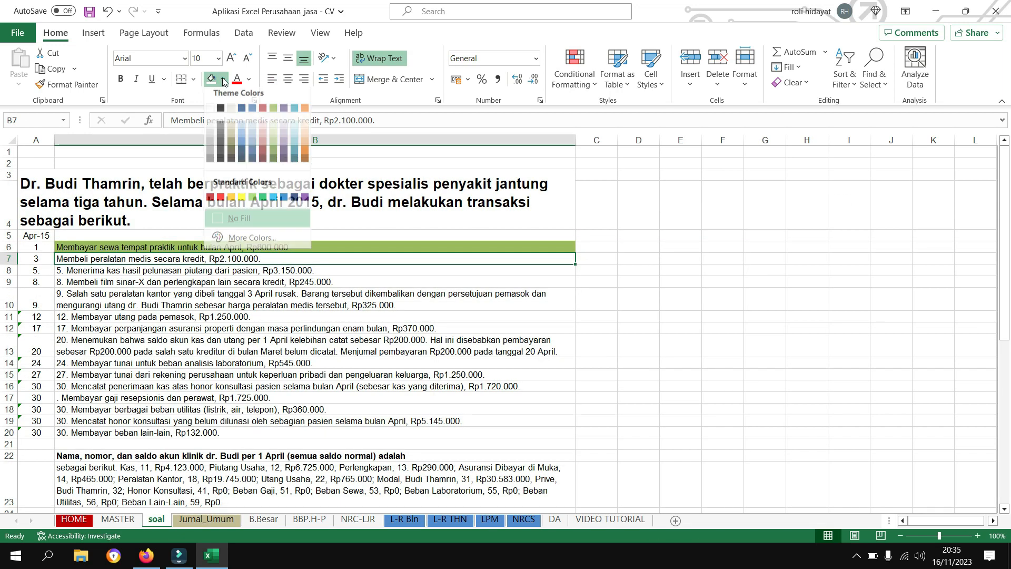
click(273, 113)
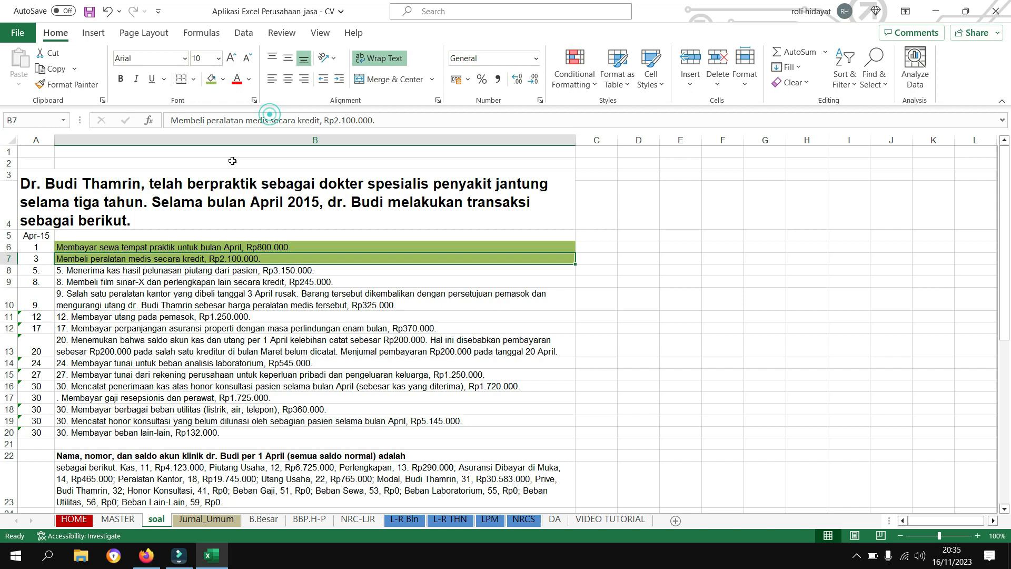
- Copy the text "Menerima kas hasil pelunasan piutang dari pasien, Rp3.150.000." from B8 of the soal sheet into L12 and L13 of Jurnal_Umum
click(138, 268)
drag(425, 120, 184, 135)
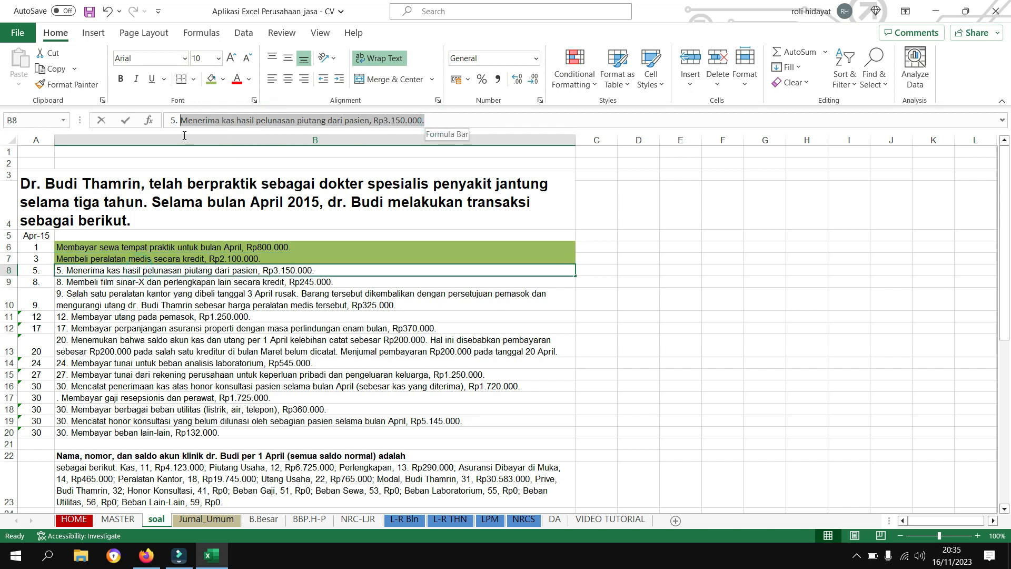
click(226, 320)
click(206, 519)
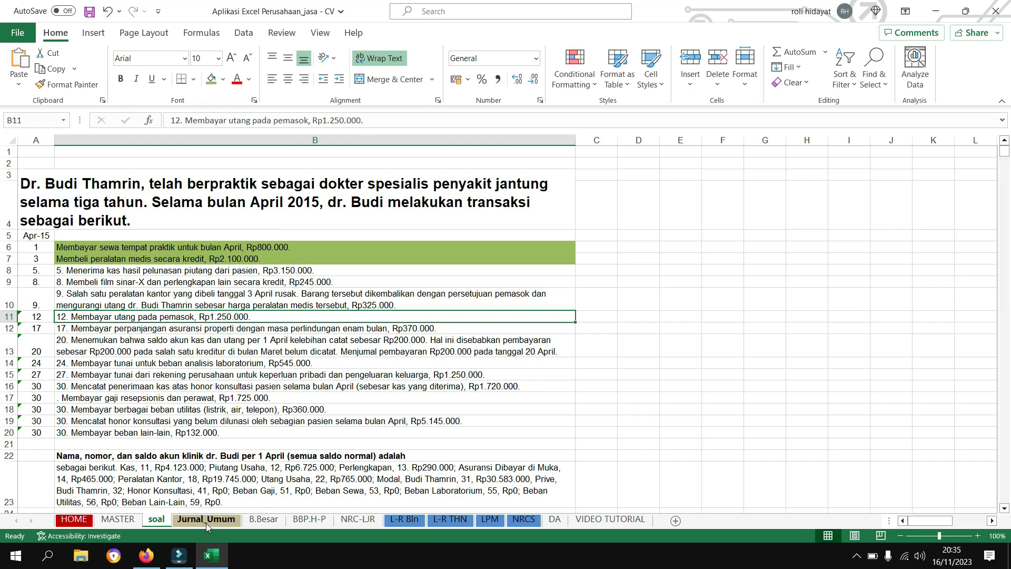
click(235, 334)
key(ctrl+v)
click(221, 346)
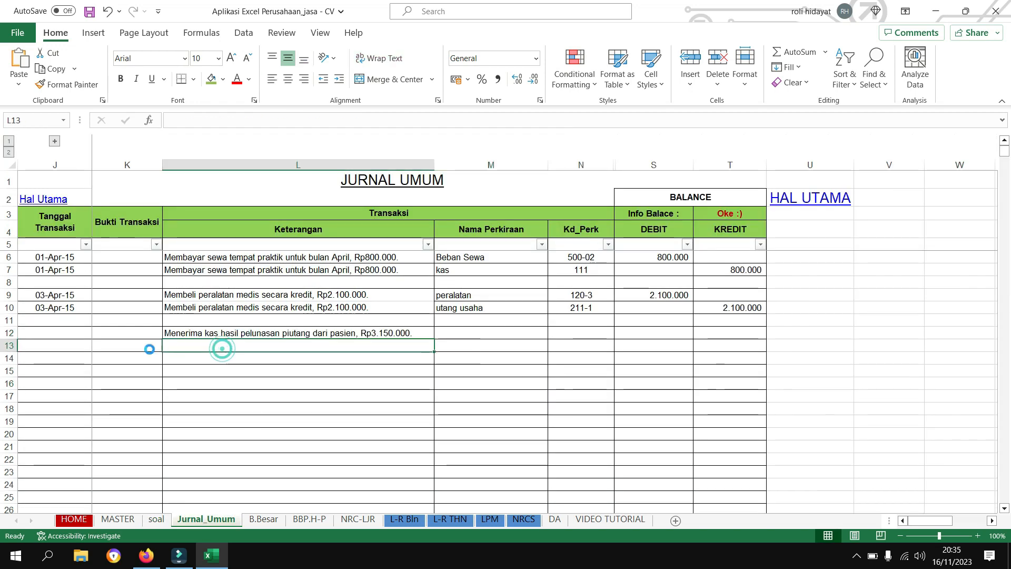
key(ctrl+v)
- Copy the transaction date from J10 into J12:J13
click(46, 310)
key(ctrl+c)
drag(64, 333, 66, 345)
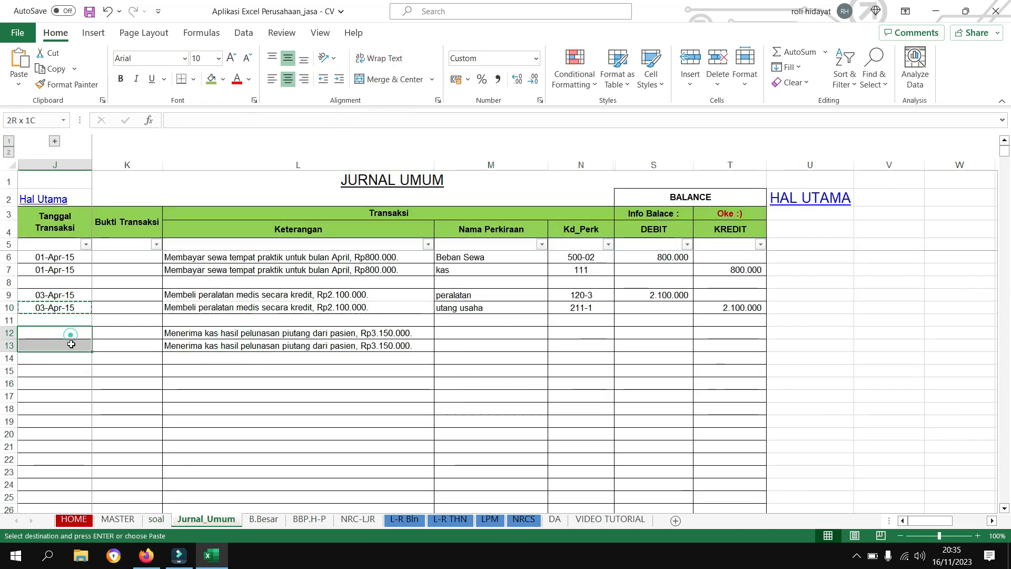
key(ctrl+v)
- Set the transaction date in J12 to 05/04/2015 and copy it to J13
double_click(64, 333)
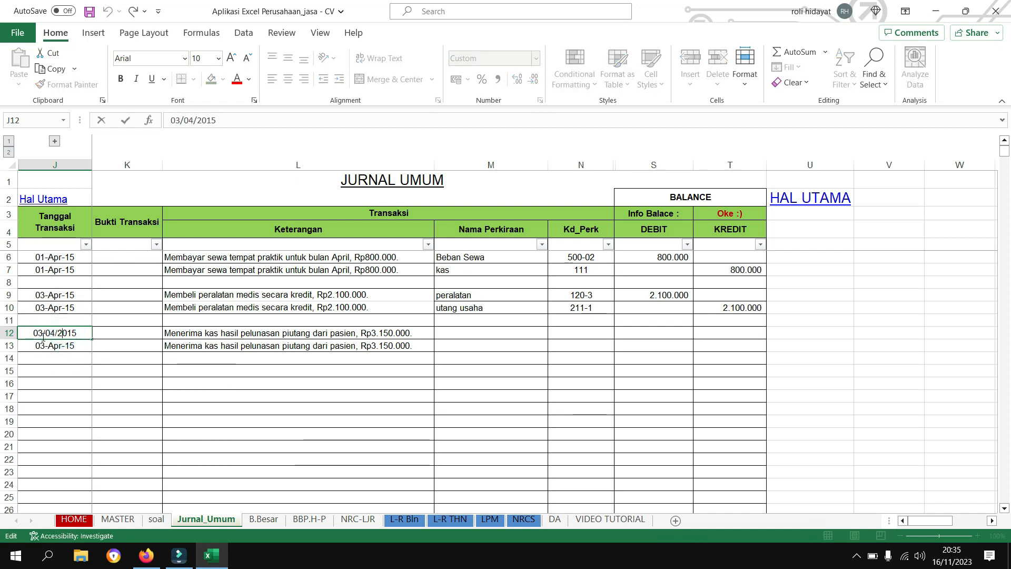
key(BackSpace)
text(5)
key(Return)
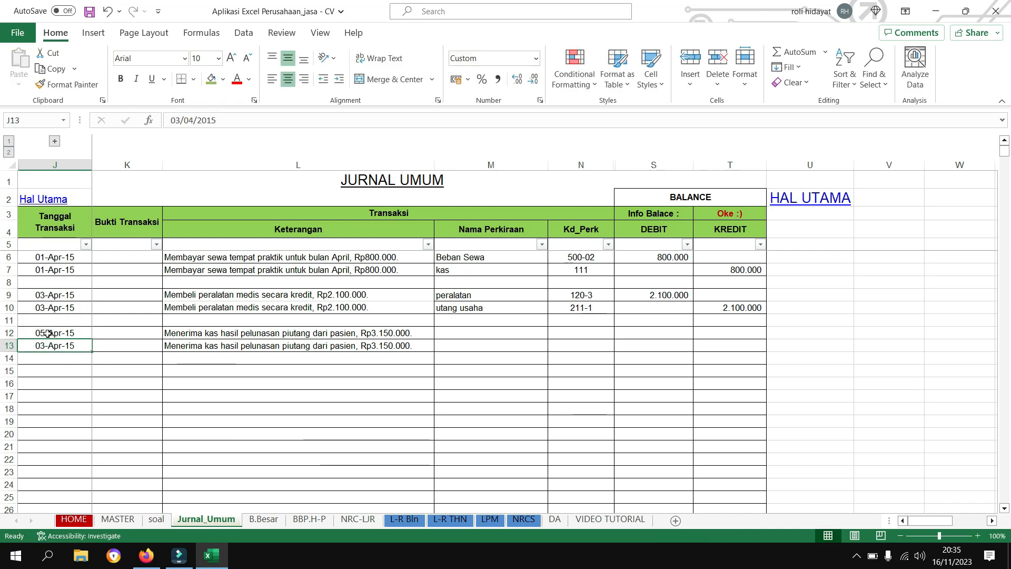
key(Up)
key(ctrl+c)
key(Down)
key(ctrl+v)
- Enter kas in M12 and piutang usaha in M13 as the Nama Perkiraan of the receivable payment
key(Right)
key(Right)
key(Right)
key(Up)
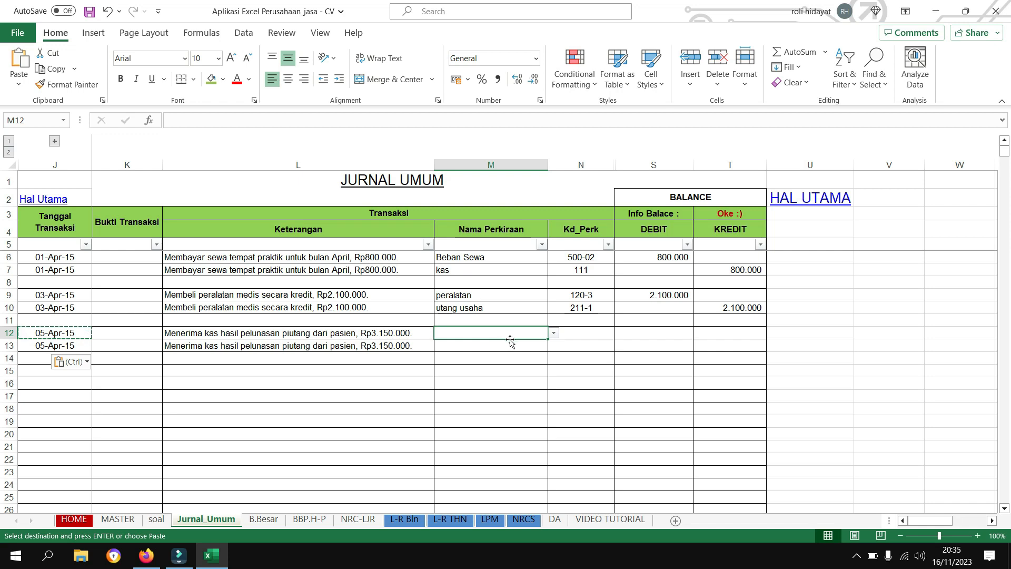
text(kas)
key(Return)
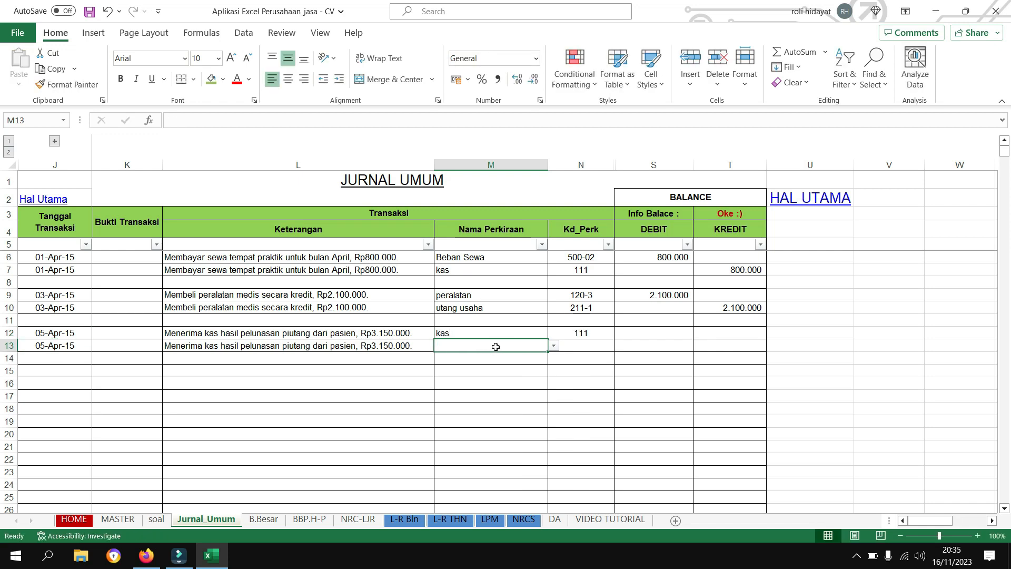
text(piutang u)
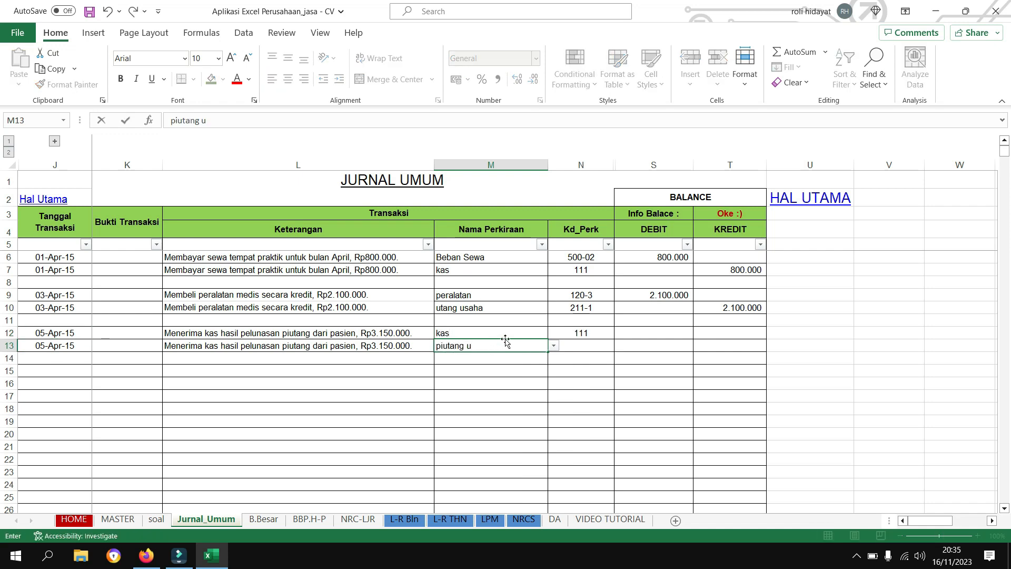
text(saha)
key(Return)
- Enter 3150000 as the debit amount of kas in S12 and copy it to T13 as the credit of piutang usaha
key(Up)
key(Up)
key(Right)
key(Right)
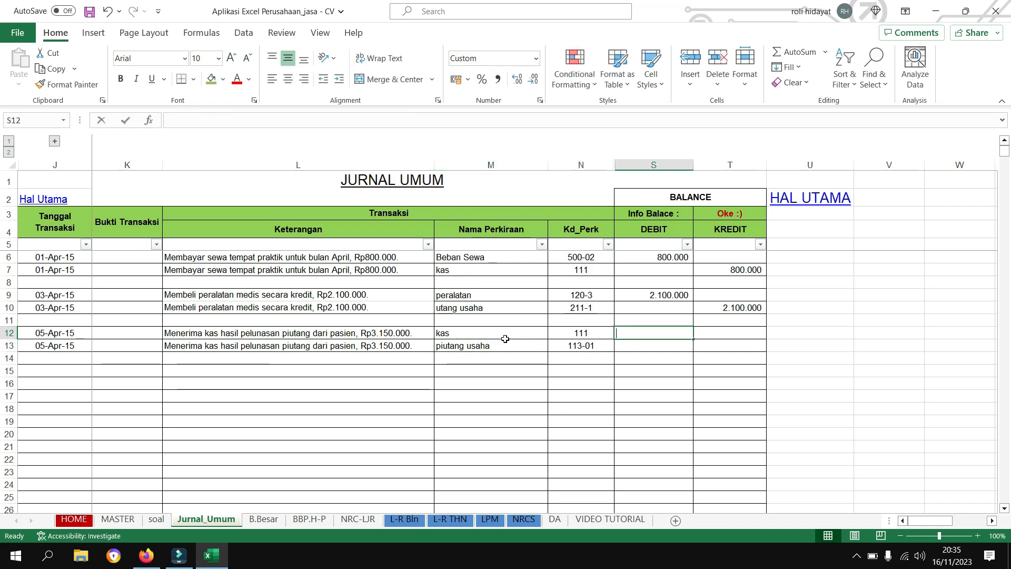
text(3.150)
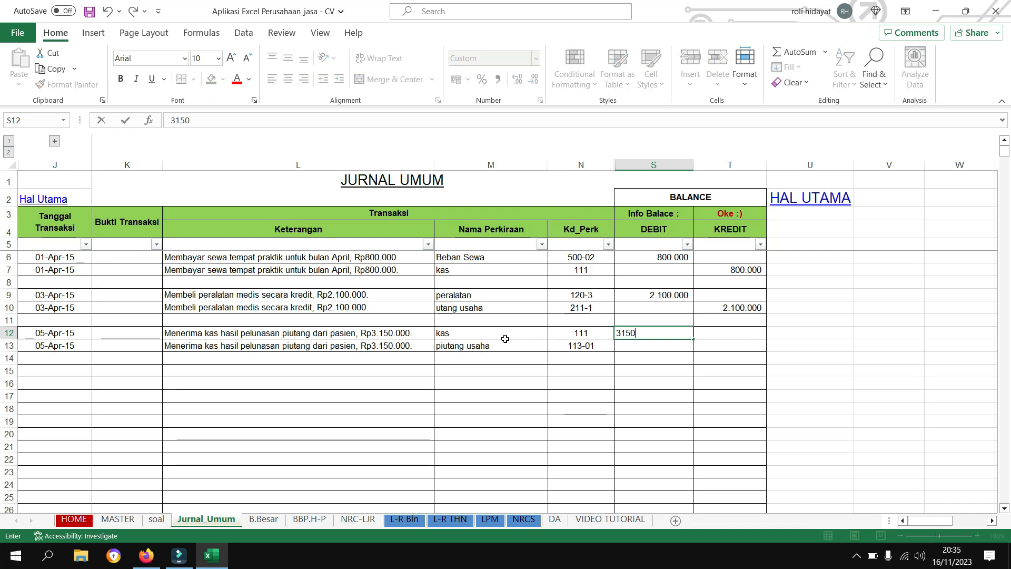
text(.000)
key(Return)
key(Up)
key(ctrl+c)
key(Down)
key(Right)
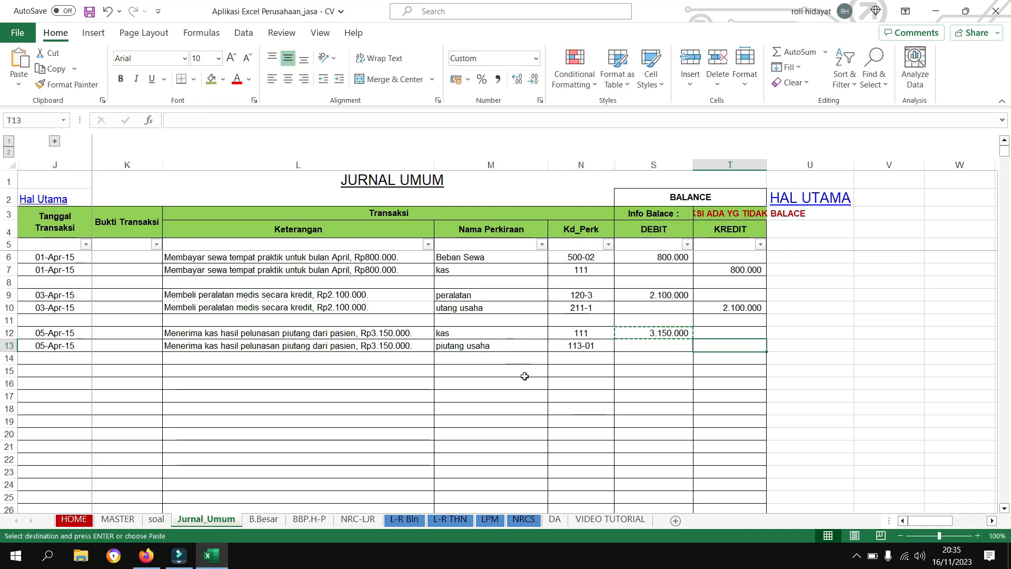
key(ctrl+v)
click(447, 383)
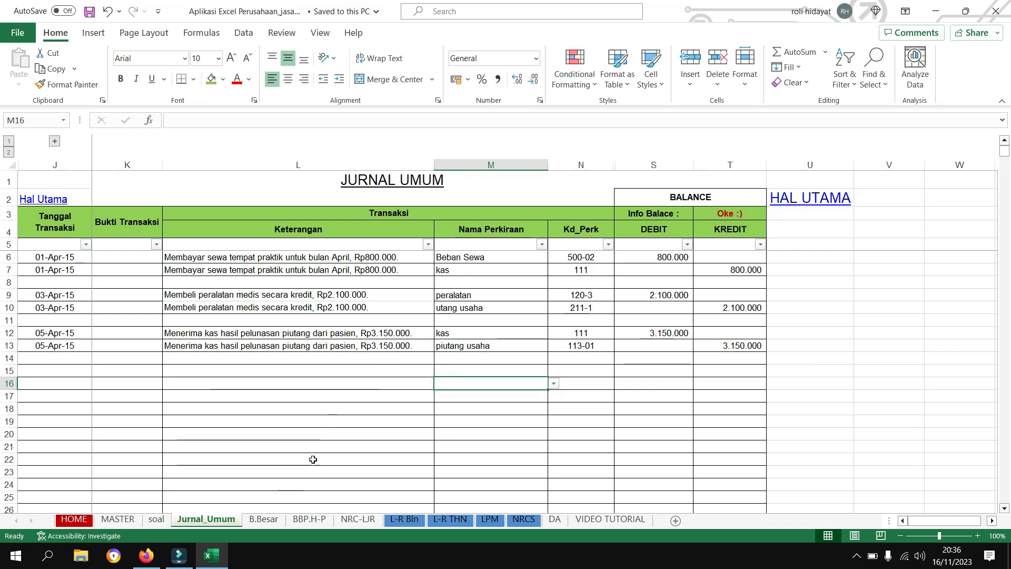
- Display the Kas account in the Buku Besar on the B.Besar sheet
click(264, 519)
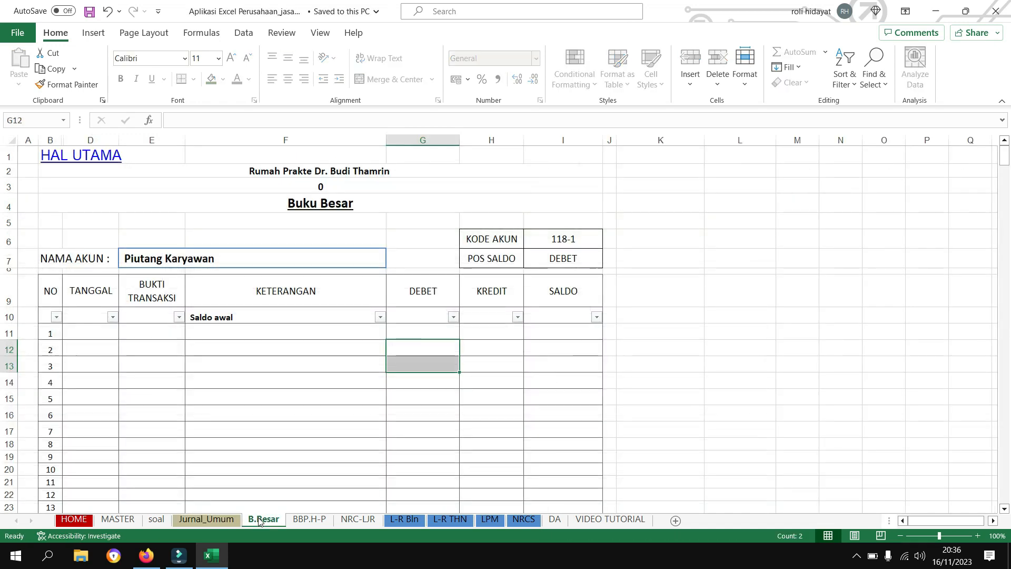
click(295, 263)
click(390, 262)
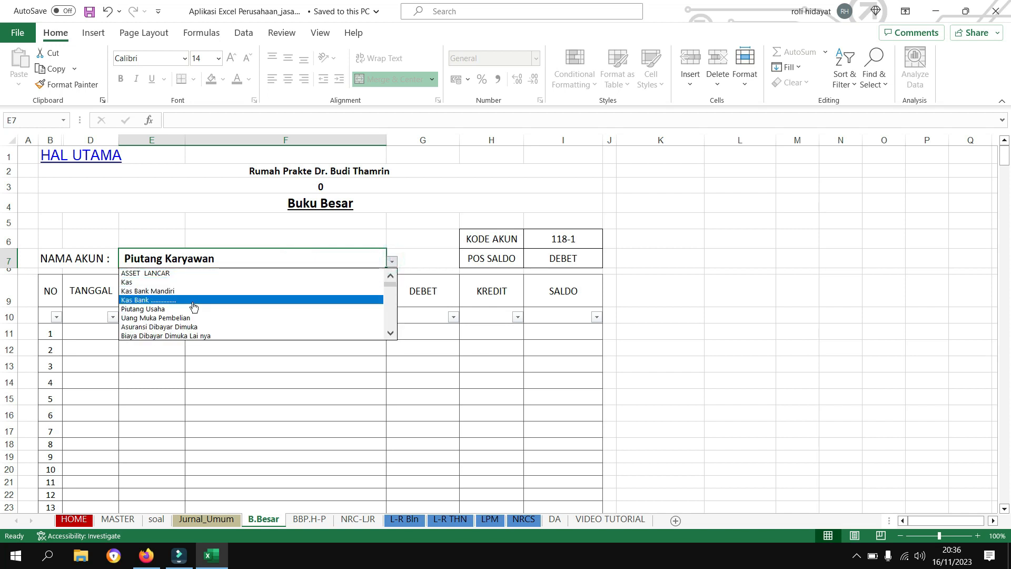
click(184, 283)
click(363, 350)
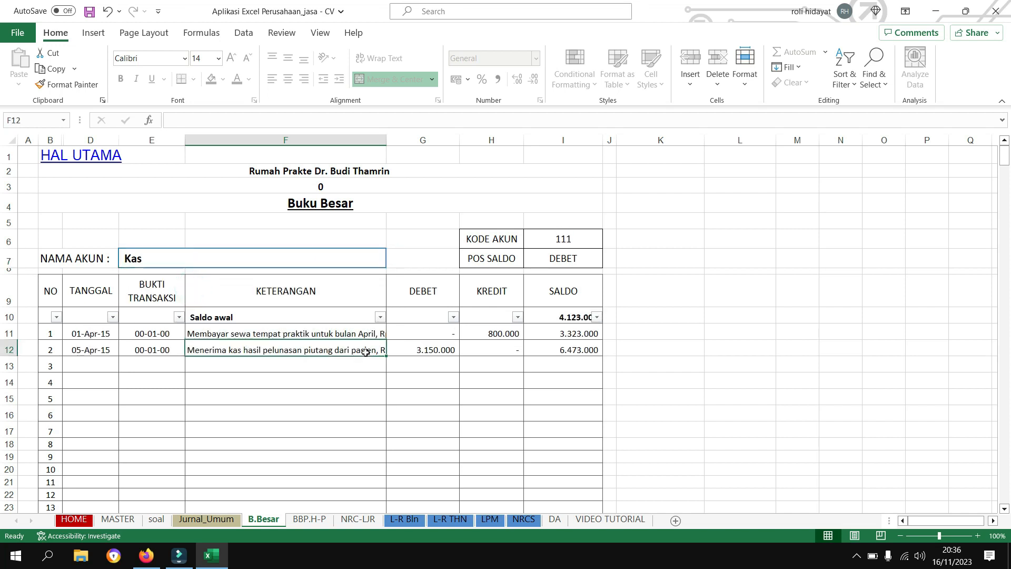
- Widen the KETERANGAN column of the Buku Besar slightly and review the two Kas entries
click(572, 321)
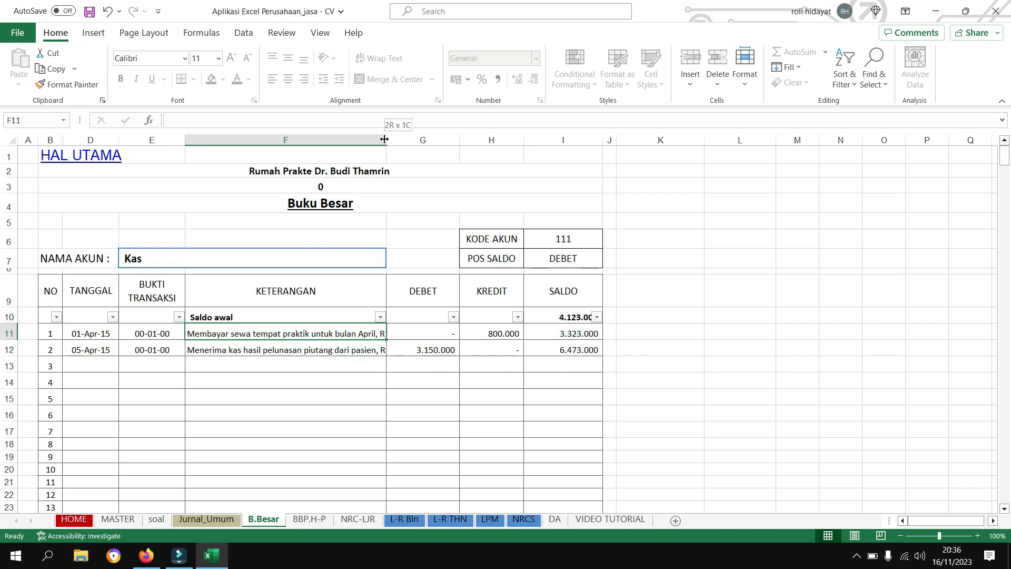
drag(387, 140, 415, 140)
click(232, 339)
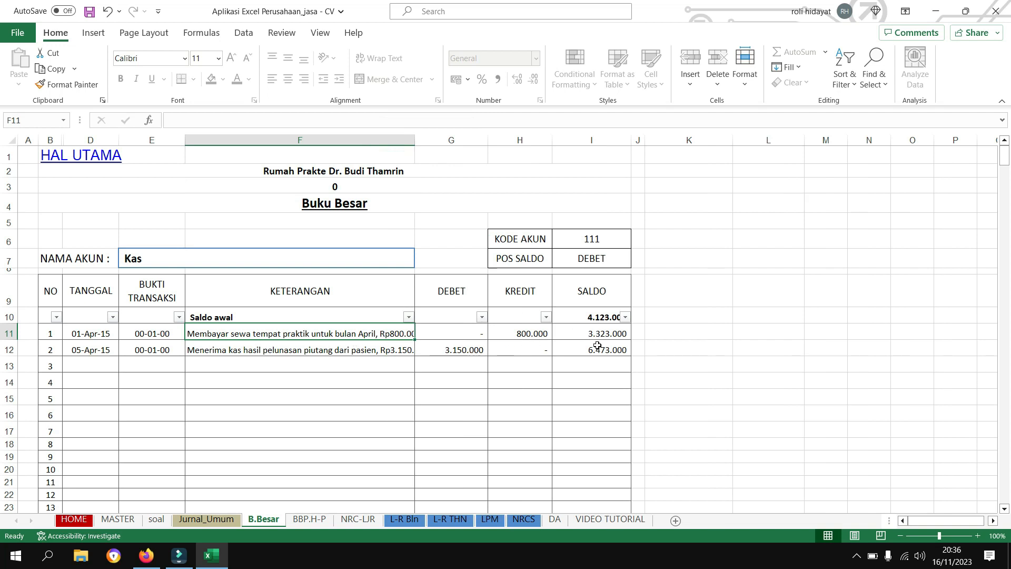
click(353, 352)
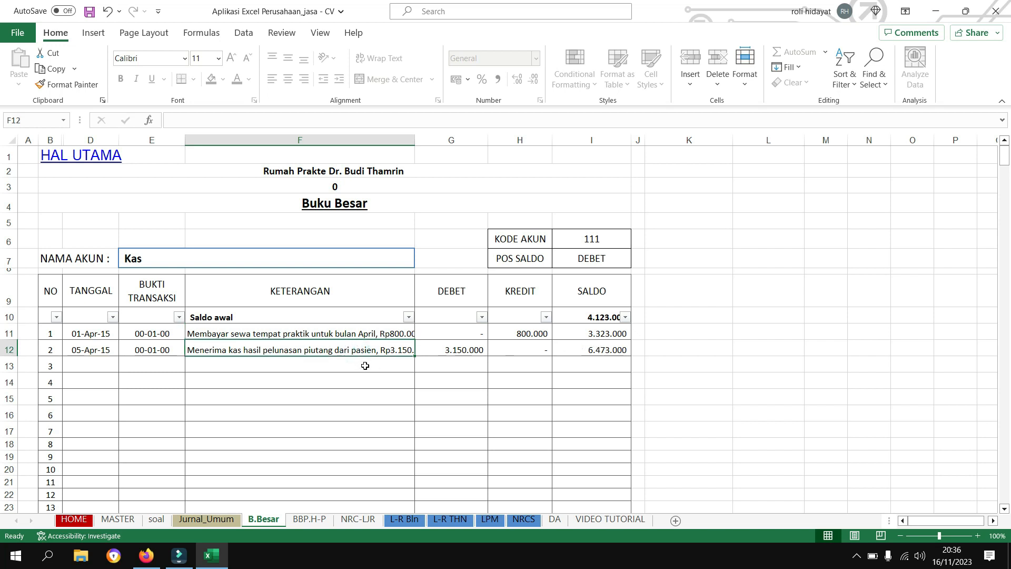
click(588, 347)
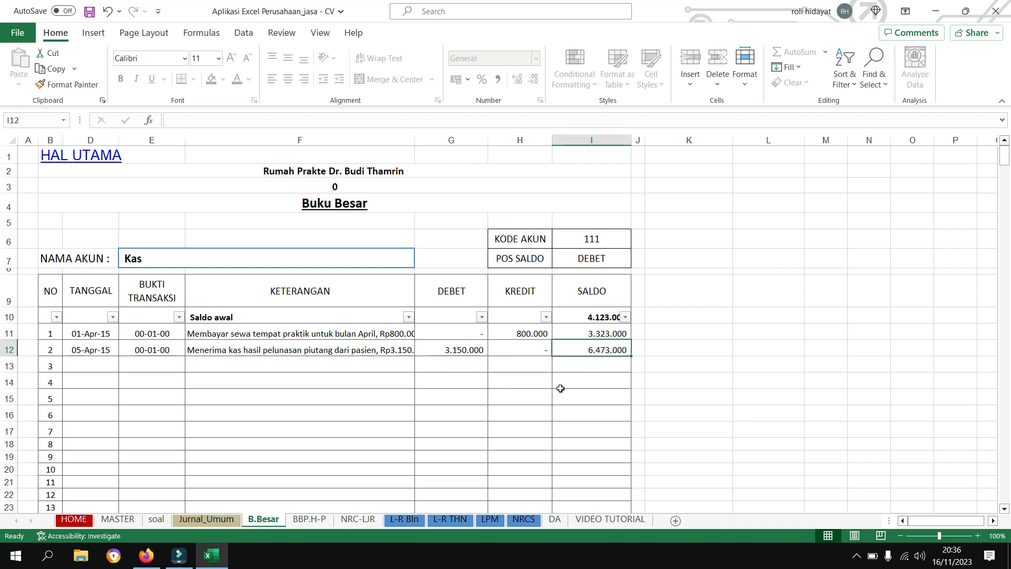
- Display the Piutang Usaha account in the Buku Besar and review its credit entry
click(400, 258)
click(419, 261)
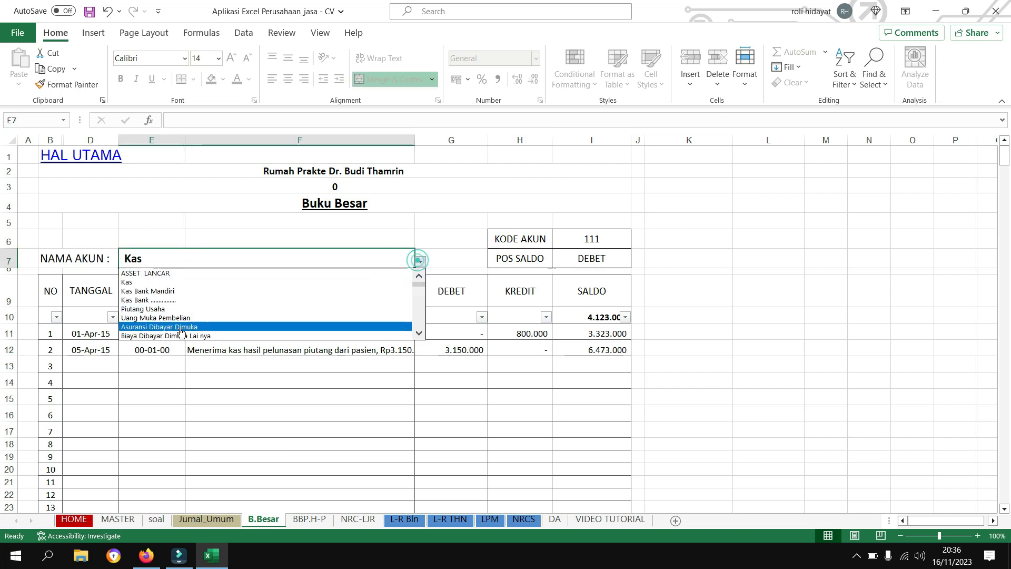
click(142, 309)
click(412, 345)
click(517, 333)
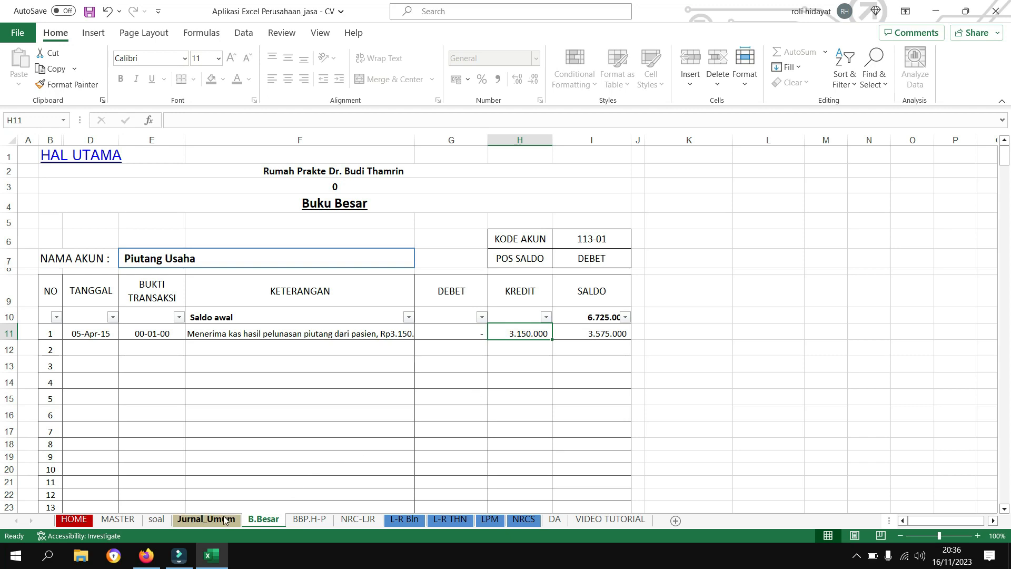
- Mark the 5 April receivable transaction in B8 of the soal sheet as done with the green fill
click(206, 519)
click(155, 520)
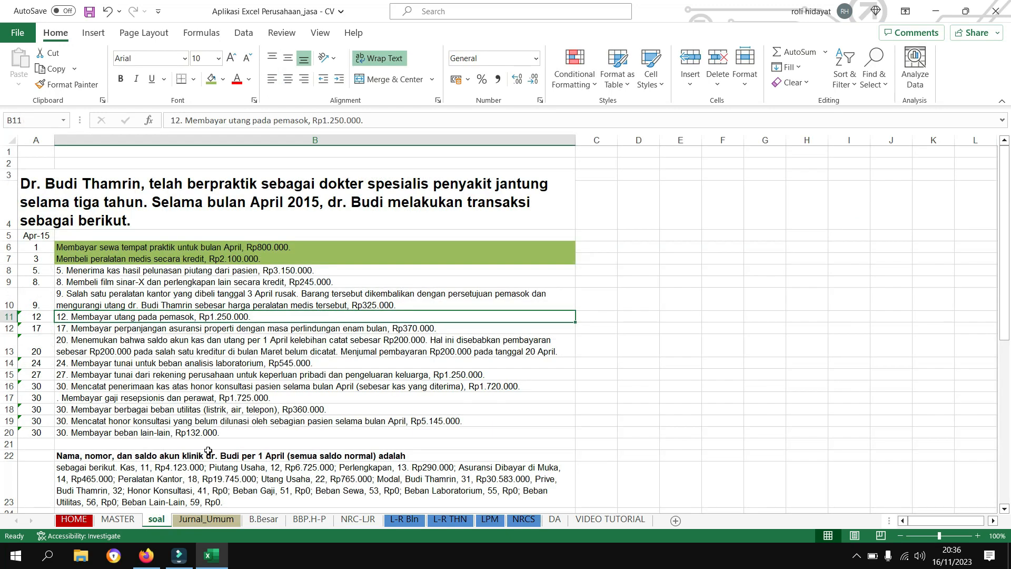
click(228, 270)
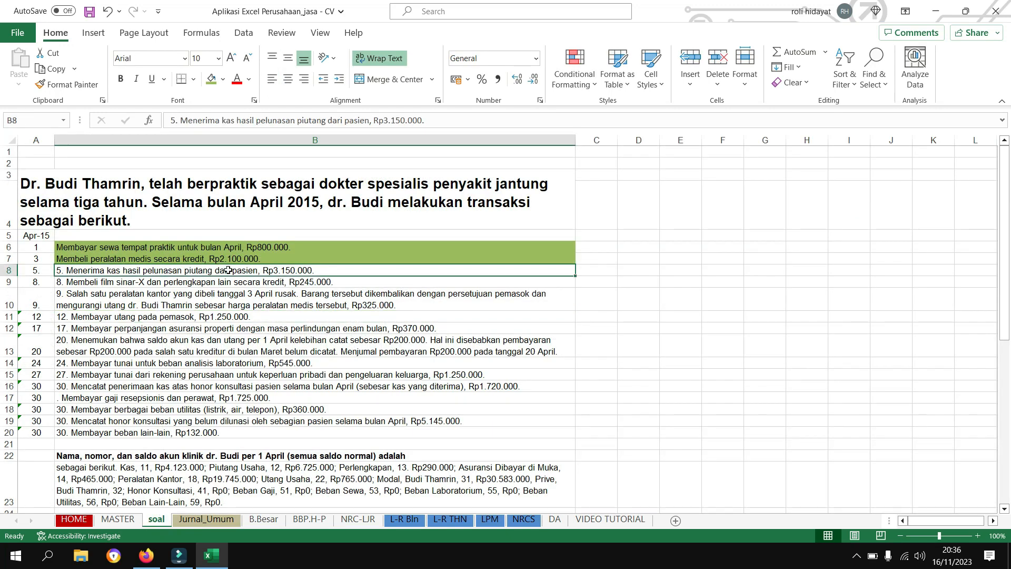
click(210, 79)
- Copy the film sinar-X transaction text from soal B9, without its leading number, into Keterangan cells L15 and L16 of Jurnal_Umum
click(159, 282)
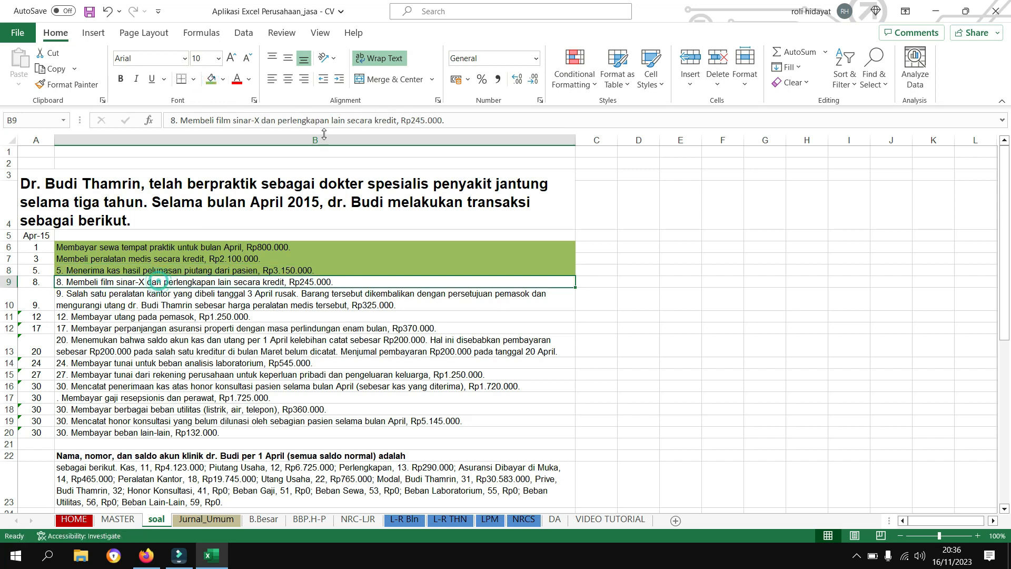
drag(445, 120, 192, 130)
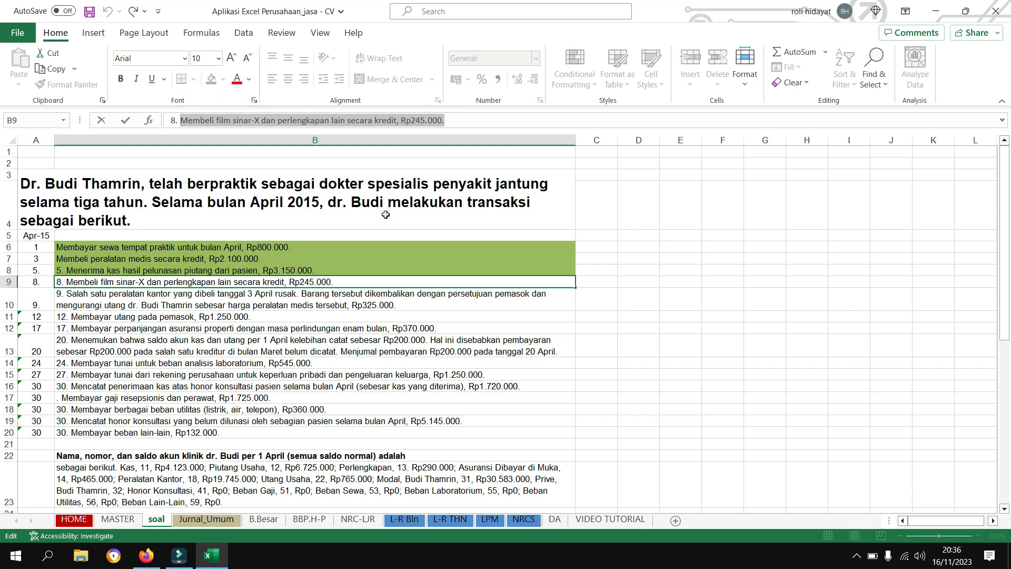
key(ctrl+c)
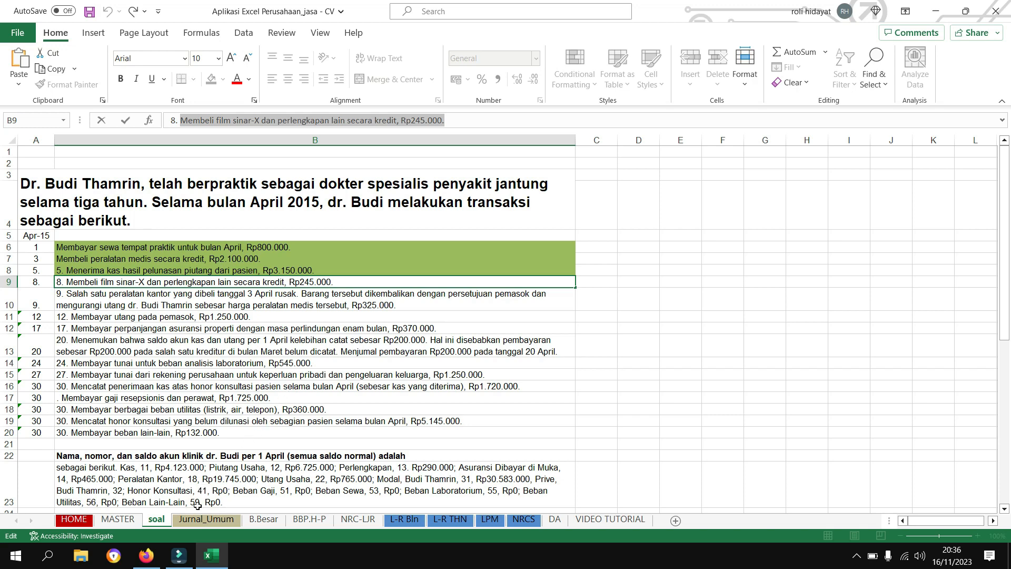
click(205, 519)
click(225, 372)
key(ctrl+v)
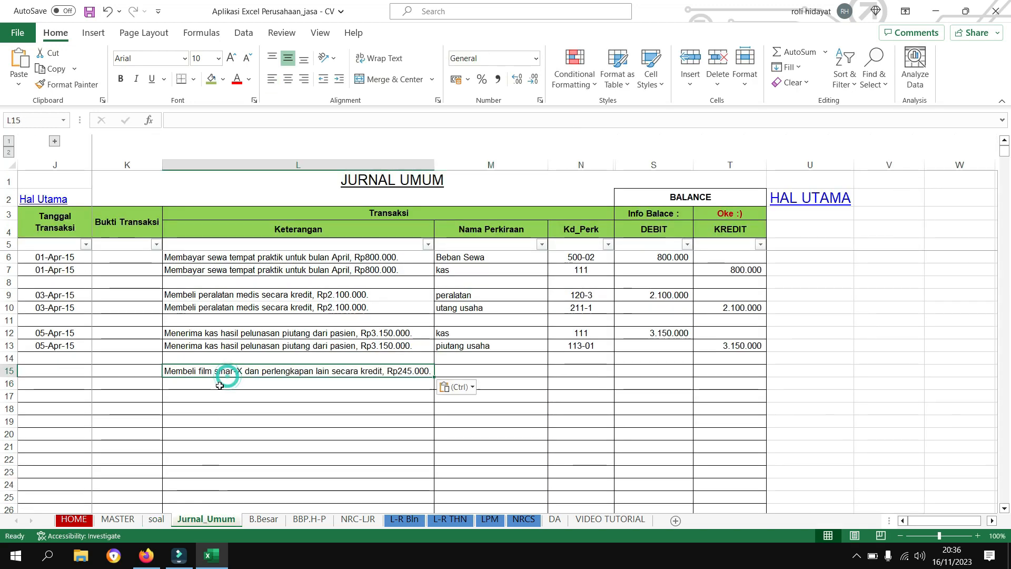
click(219, 386)
key(ctrl+v)
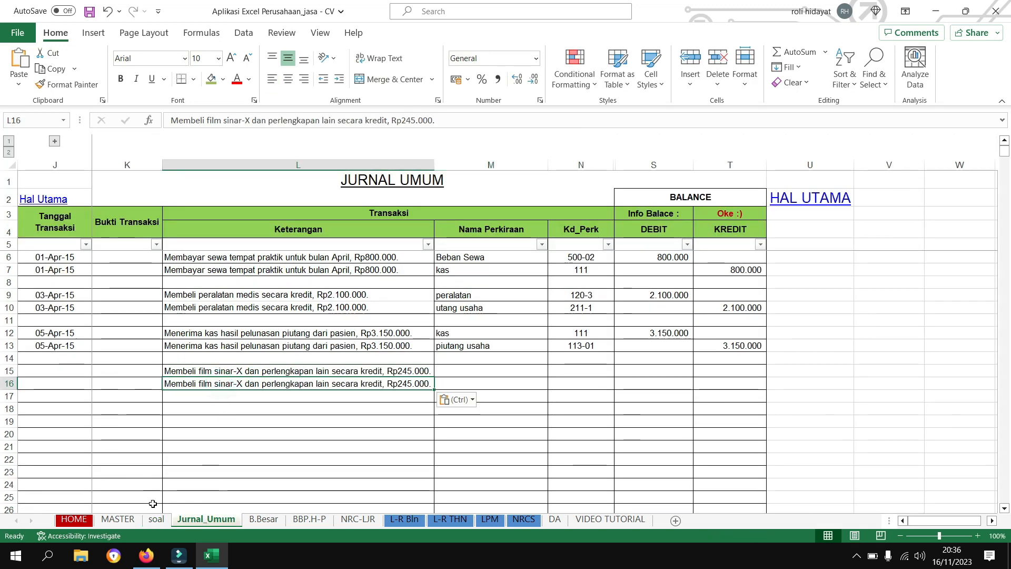
click(156, 520)
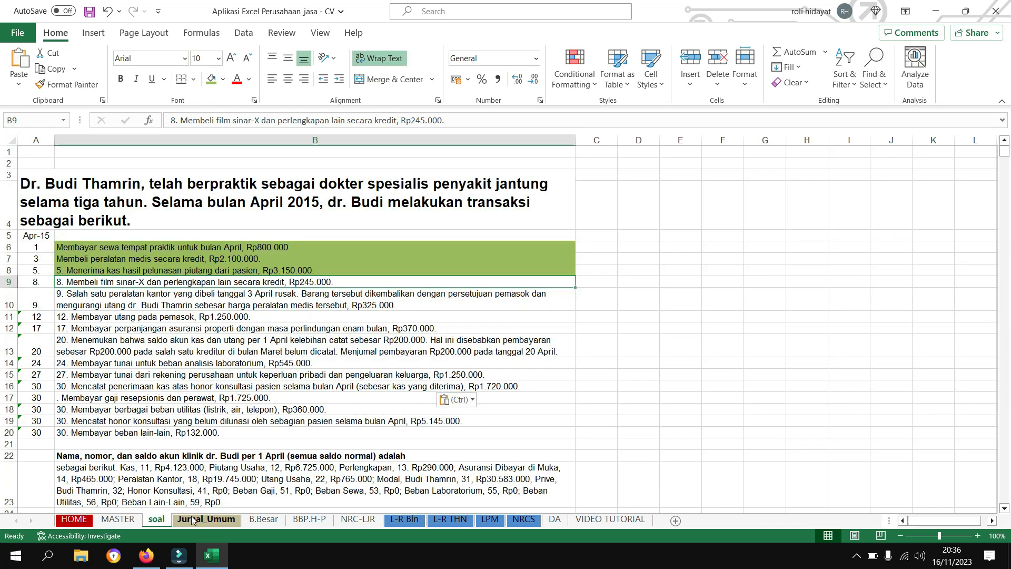
click(192, 520)
click(72, 370)
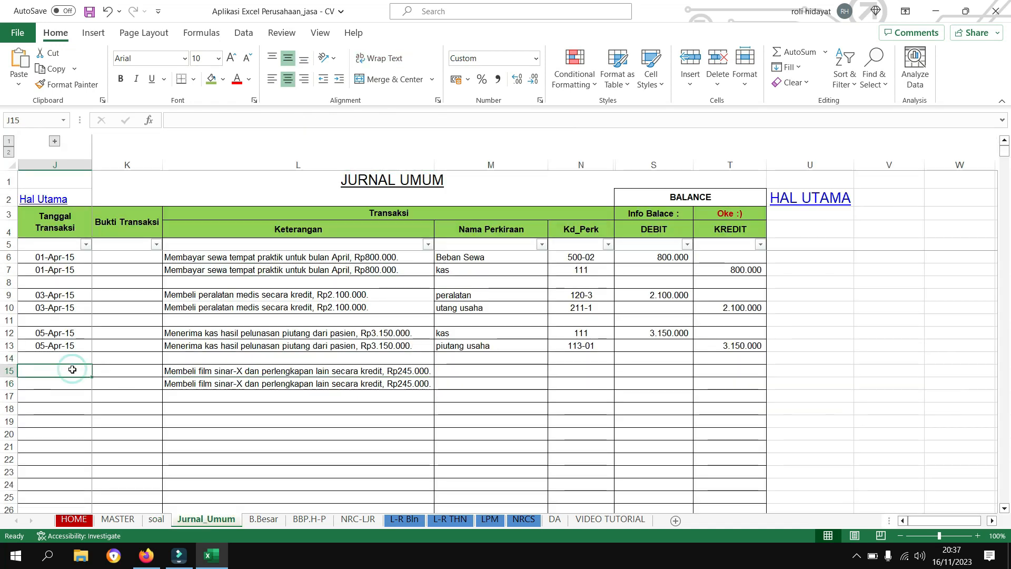
text(08/04/101)
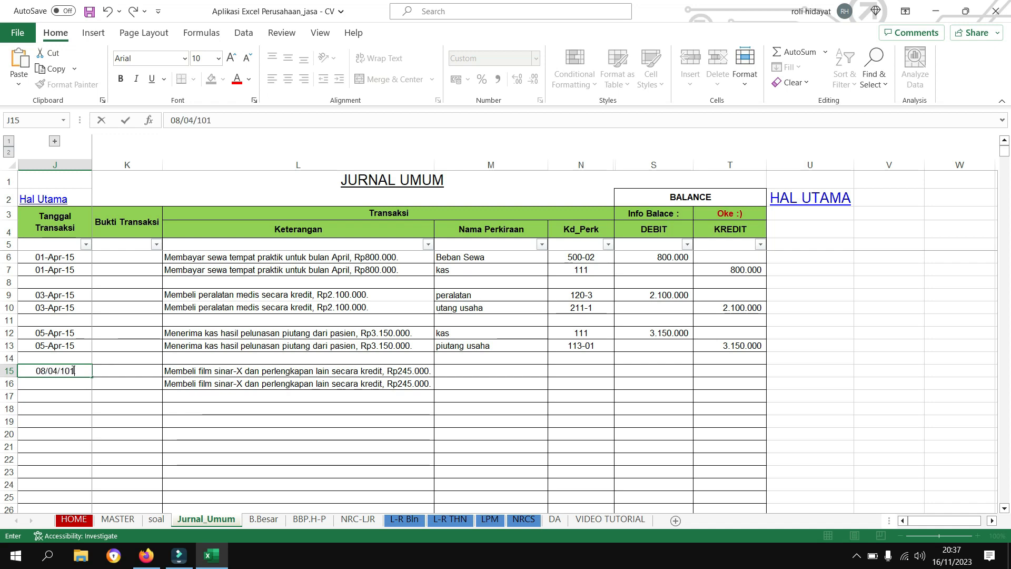
key(Return)
key(Up)
key(ctrl+c)
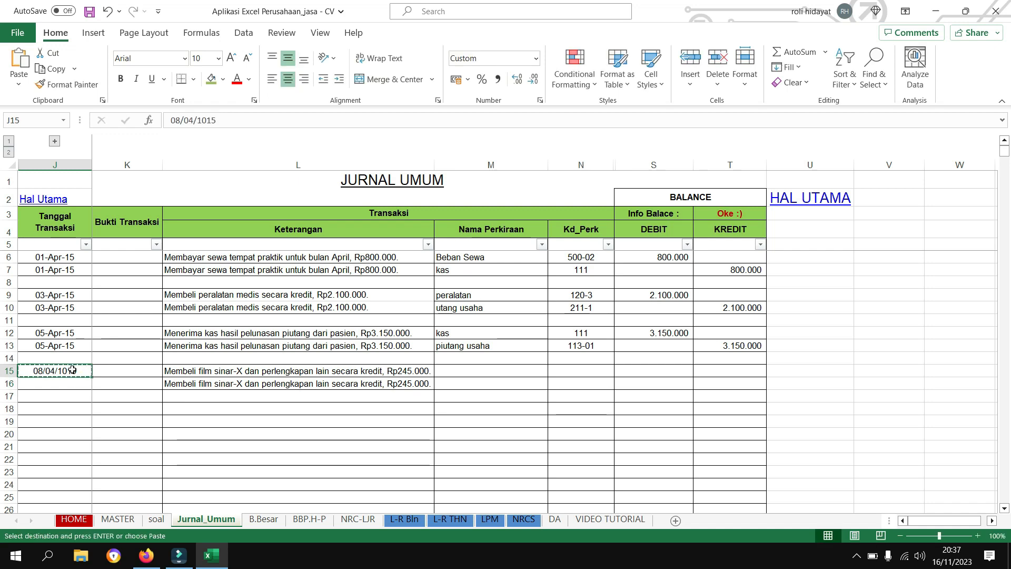
- Copy the date from J13 to J15 and change it to 08/04/2015
key(Up)
key(Up)
key(ctrl+c)
click(73, 371)
key(ctrl+v)
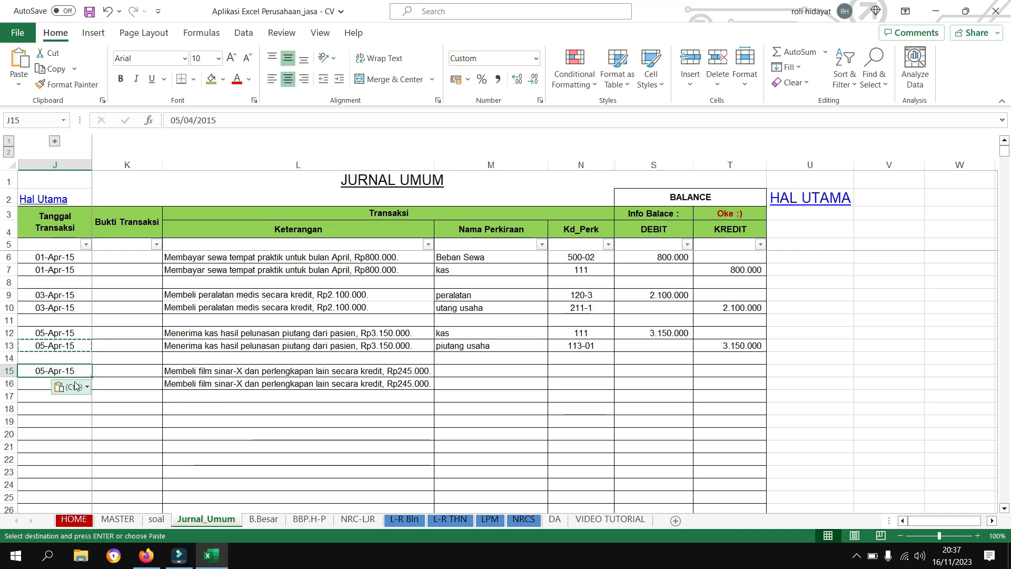
double_click(47, 371)
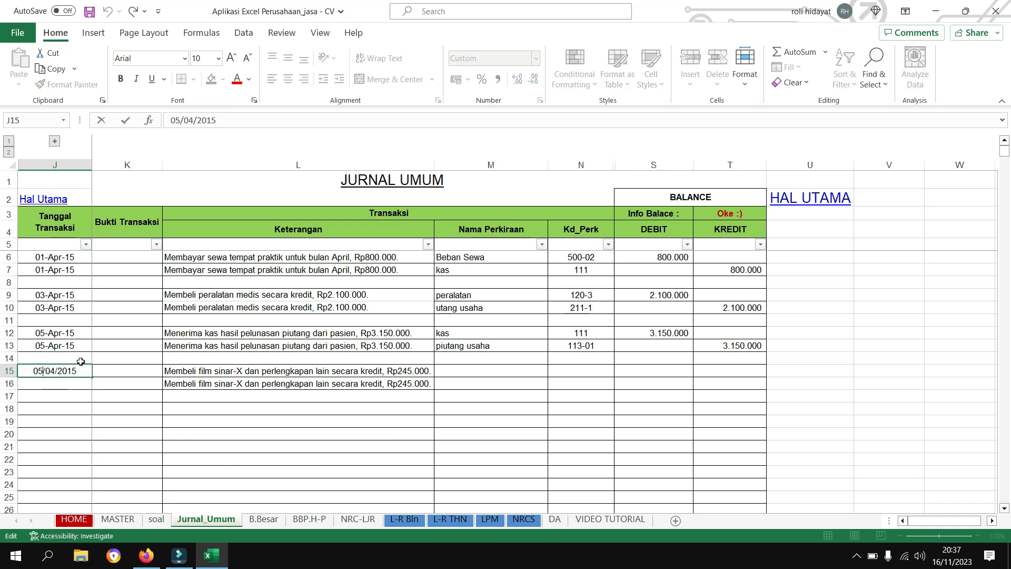
key(BackSpace)
text(8)
key(ctrl+Return)
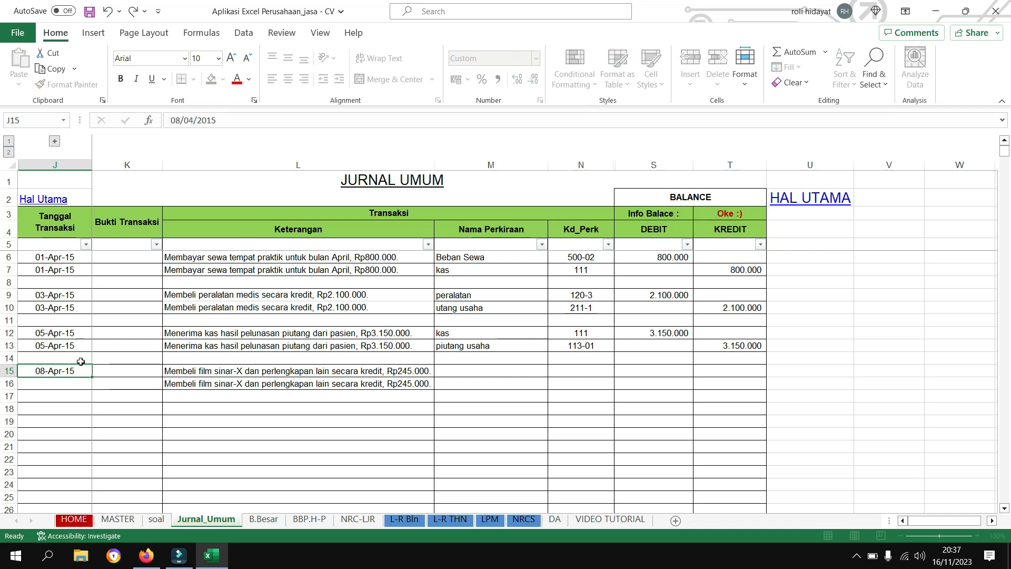
- Copy the 08/04/2015 date from J15 to J16
key(ctrl+c)
key(Down)
key(ctrl+v)
- Enter perlengkapan in M15 and kas in M16 as the Nama Perkiraan of the supplies purchase
key(Right)
key(Right)
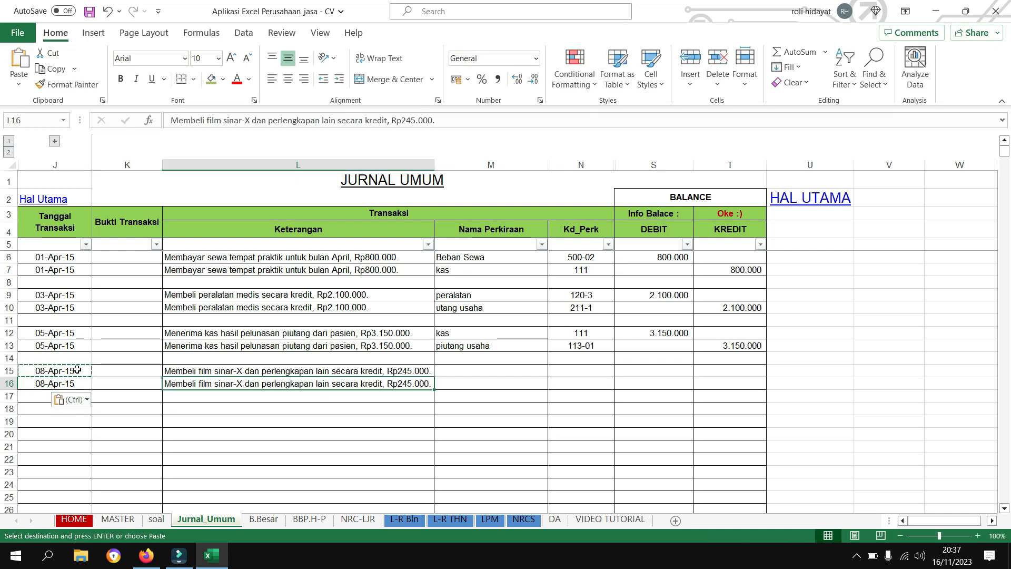
key(Up)
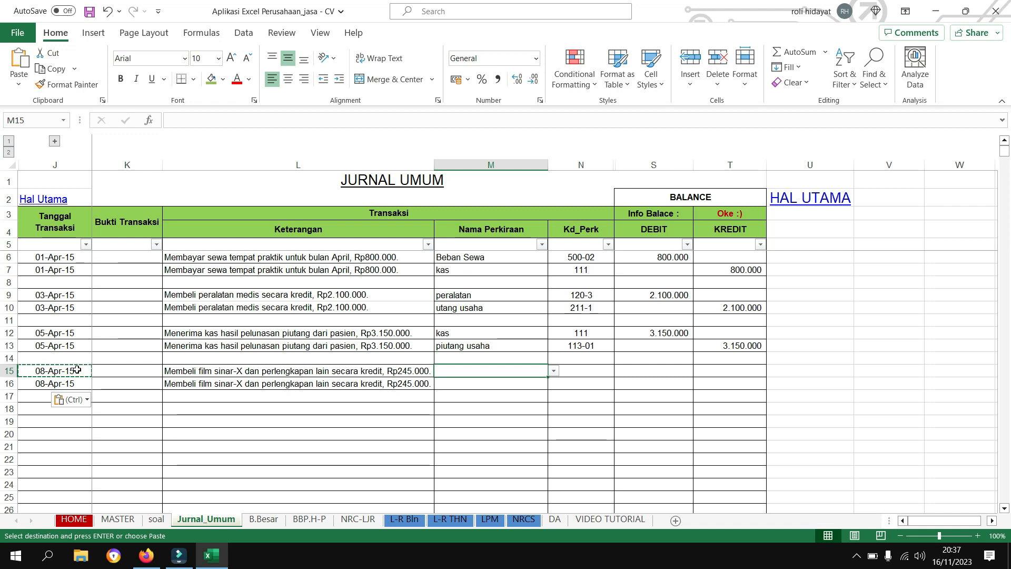
text(p)
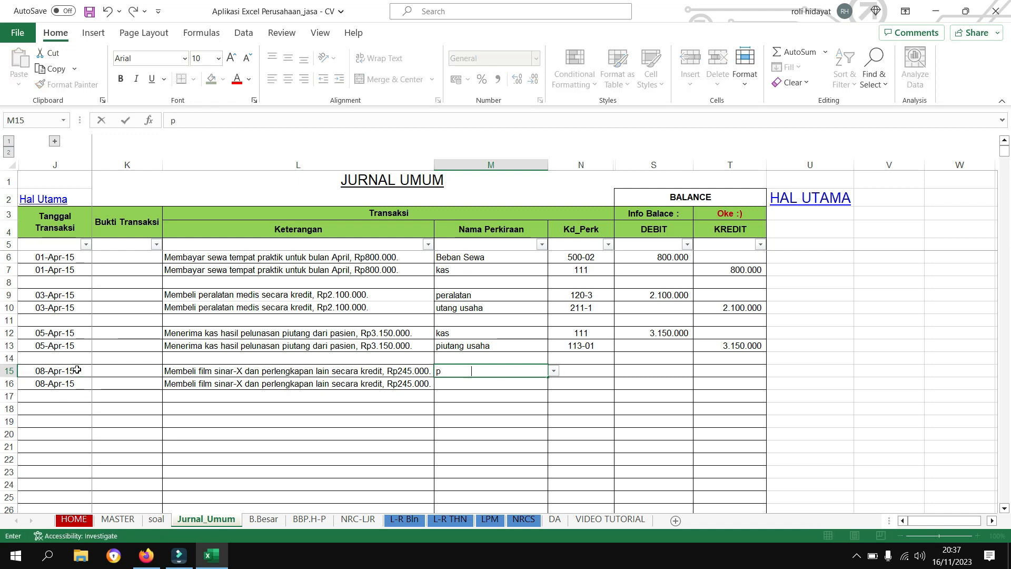
text(erelengkapan)
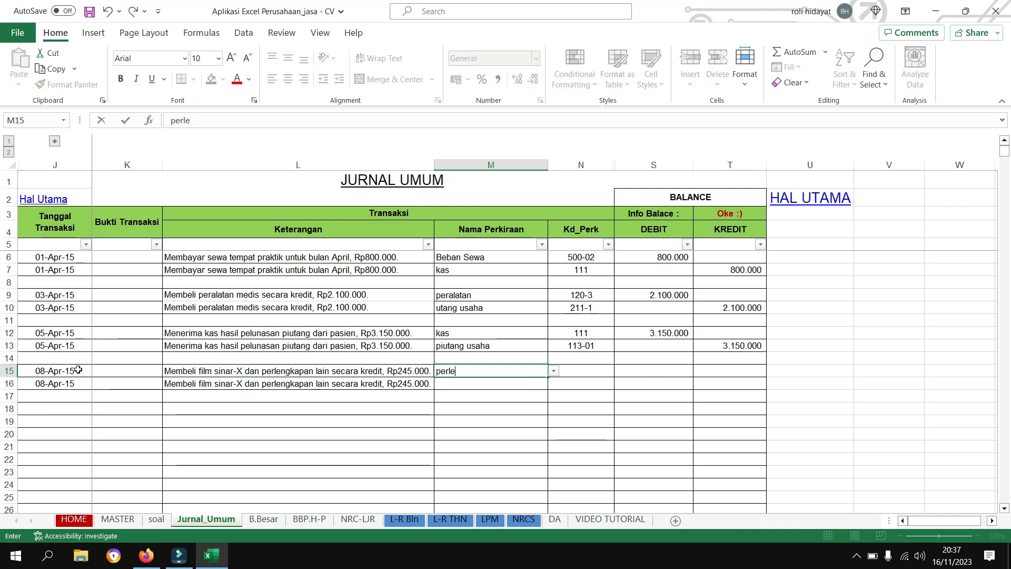
key(Return)
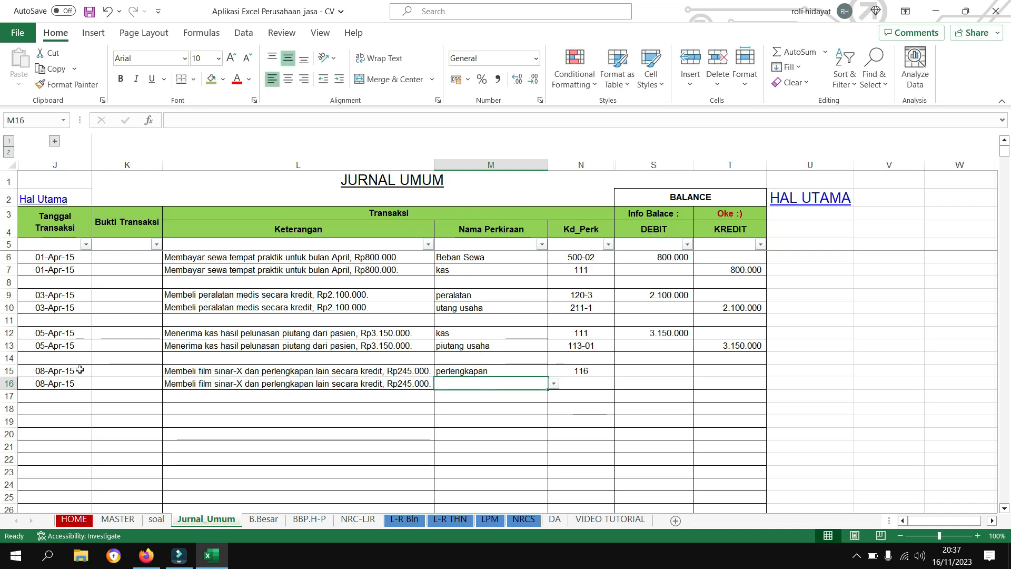
text(kas)
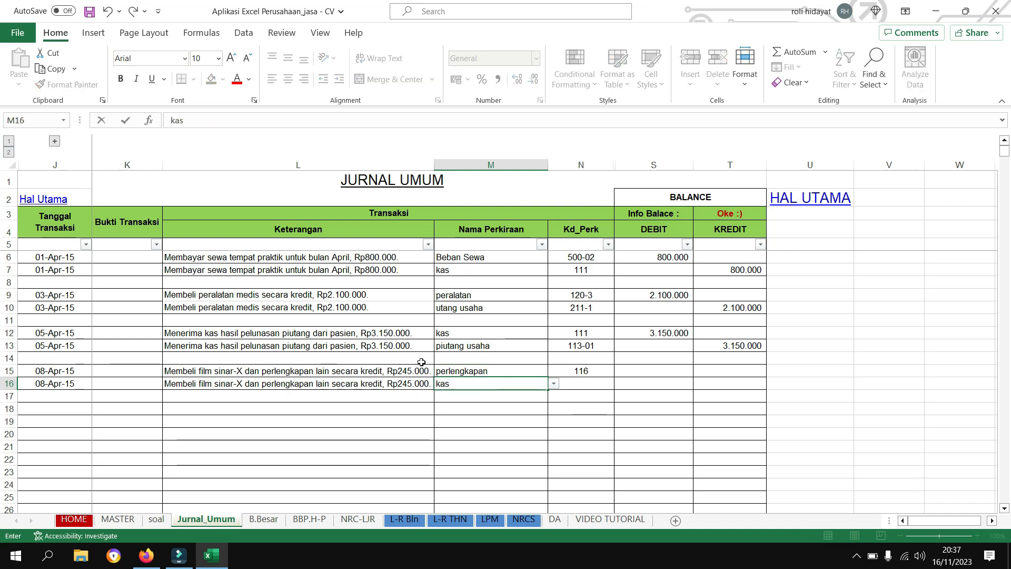
click(490, 396)
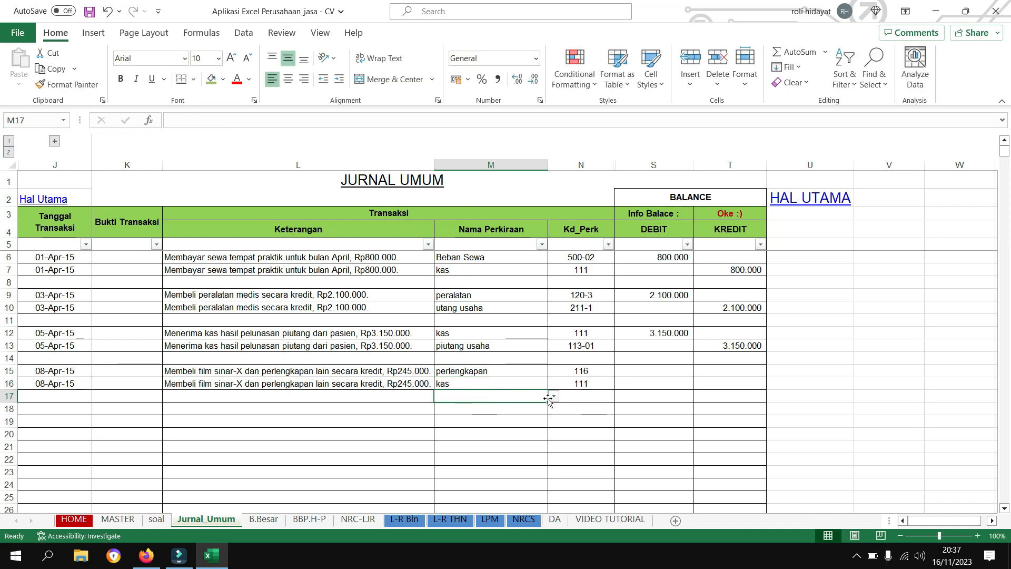
click(533, 383)
click(553, 384)
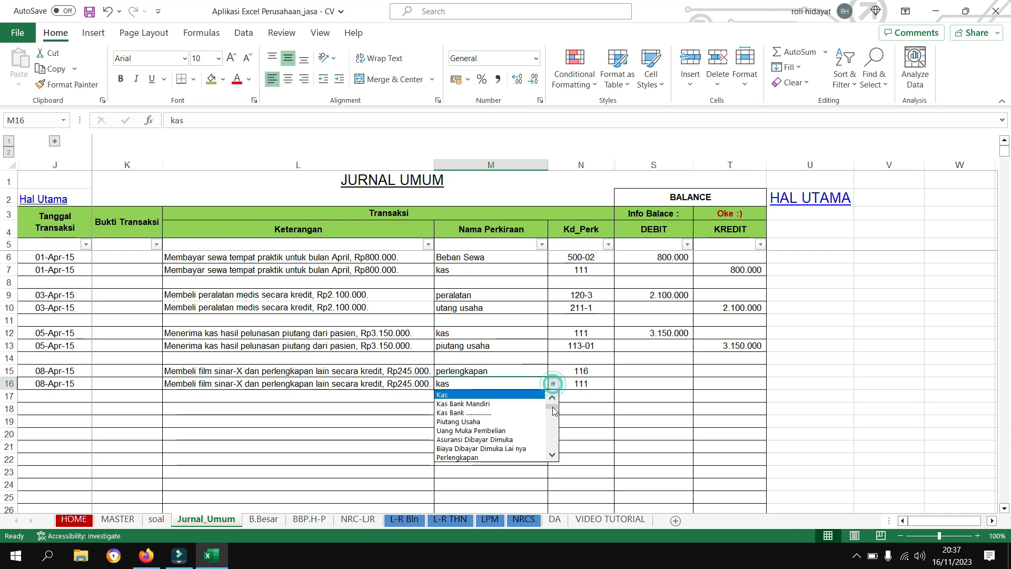
drag(554, 411, 627, 399)
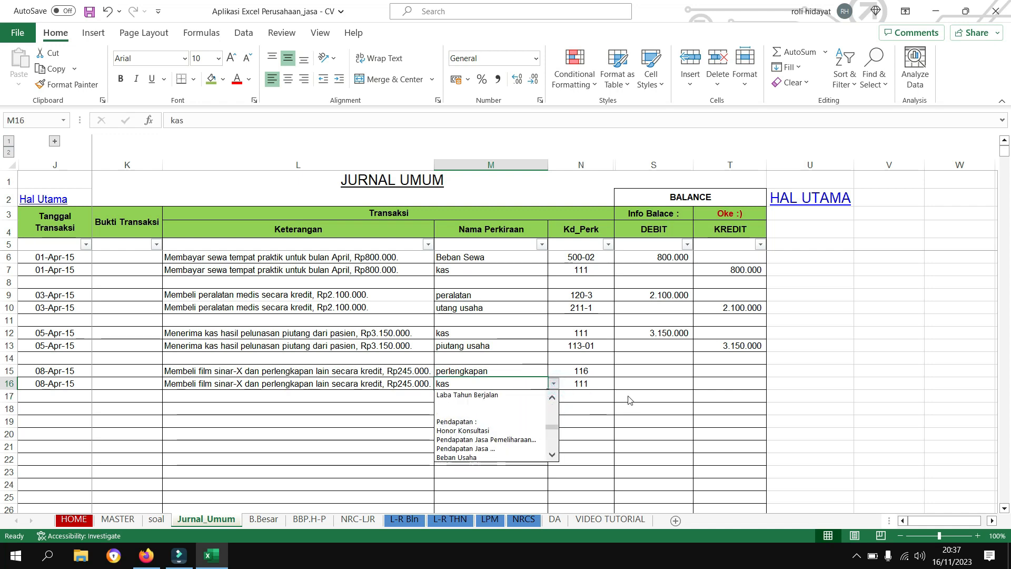
- Enter 245000 as the debit amount of perlengkapan in S15 and copy it to T16 as the credit of kas
click(641, 372)
text(24)
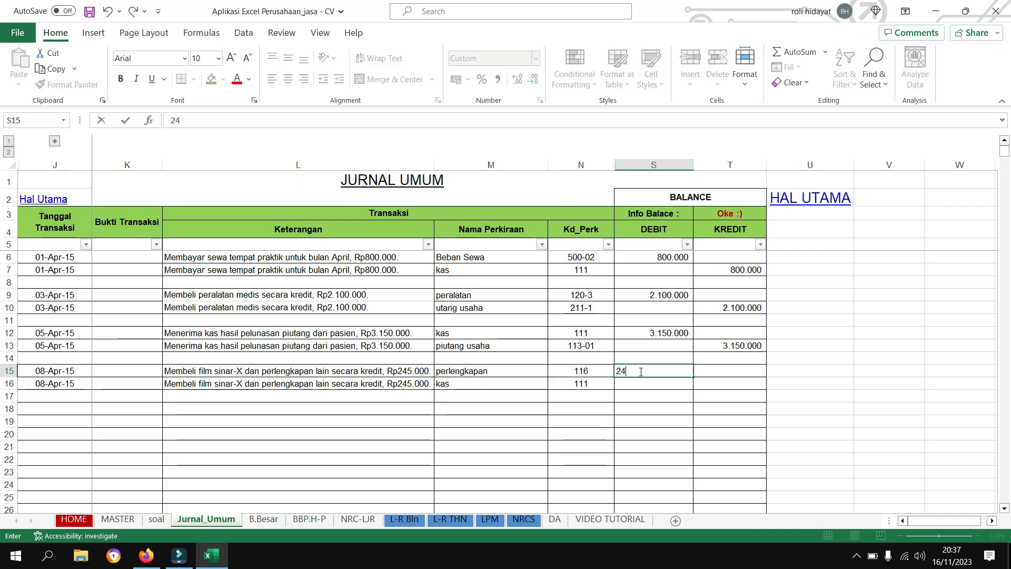
text(5.000)
key(Return)
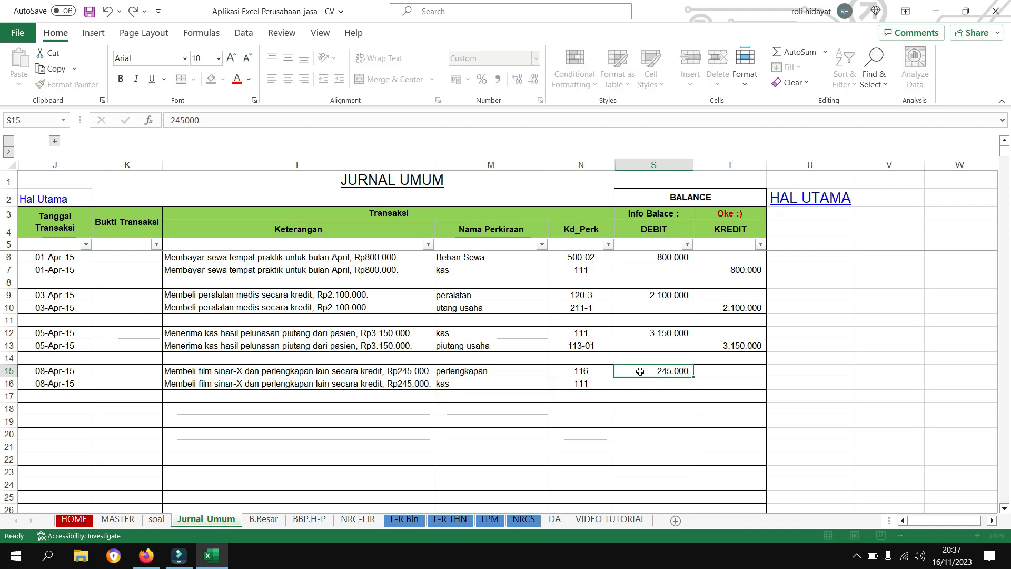
click(641, 372)
key(ctrl+c)
key(Down)
key(Right)
key(ctrl+v)
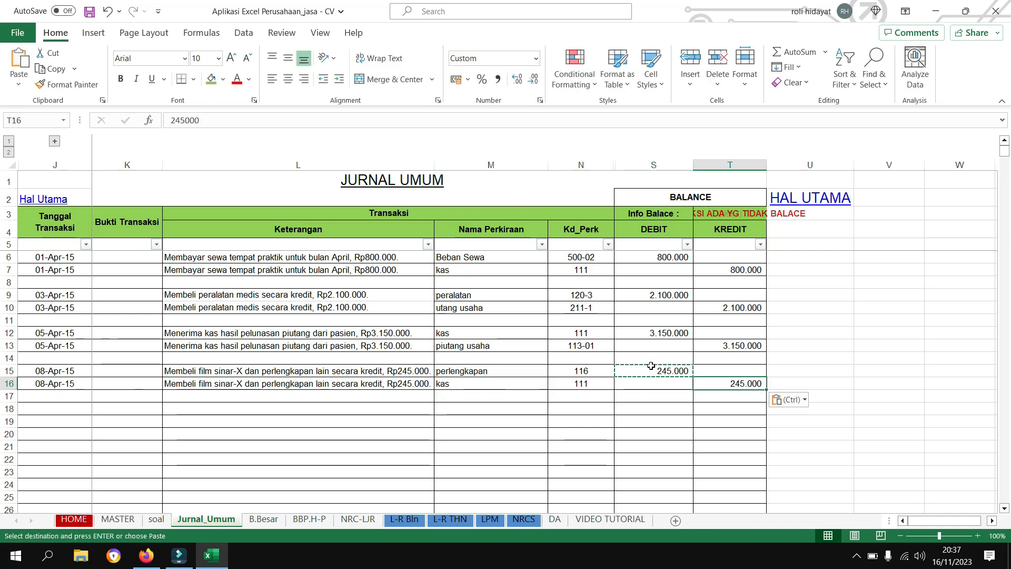
key(Left)
key(Left)
key(Left)
key(Left)
key(Left)
key(Left)
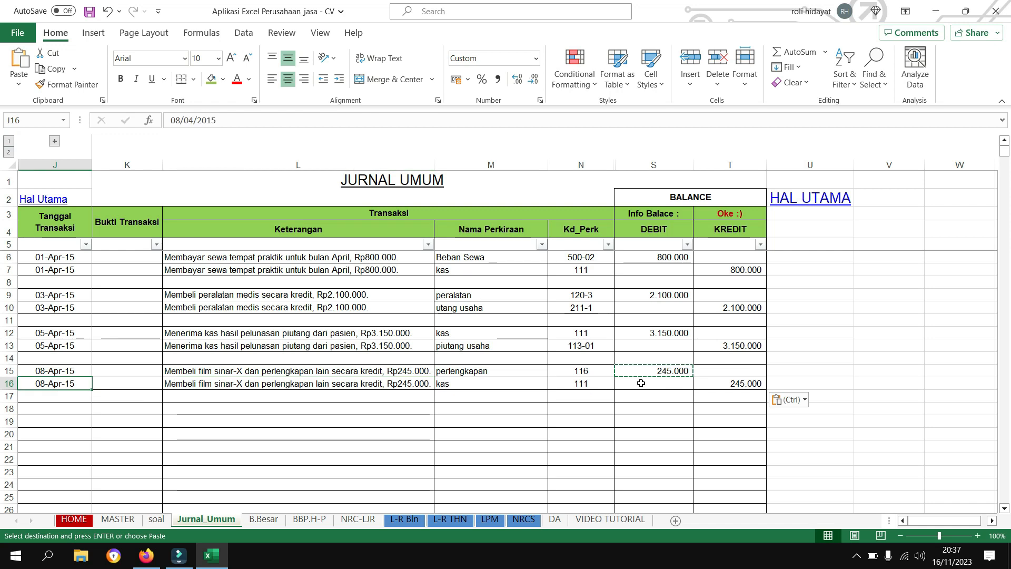
click(369, 375)
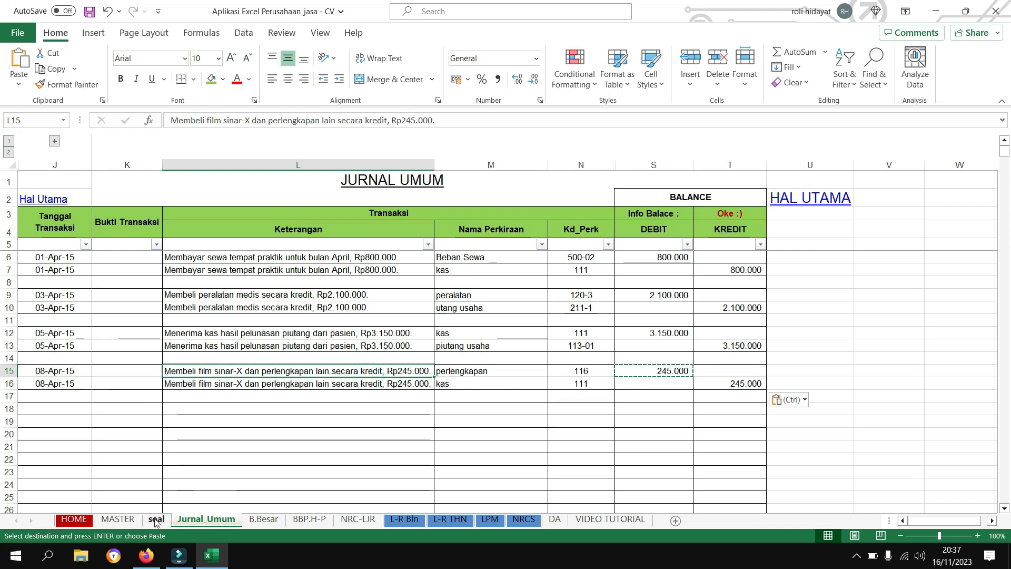
- Mark the 8 April supplies transaction in B9 of the soal sheet as done with the green fill
click(214, 446)
click(157, 521)
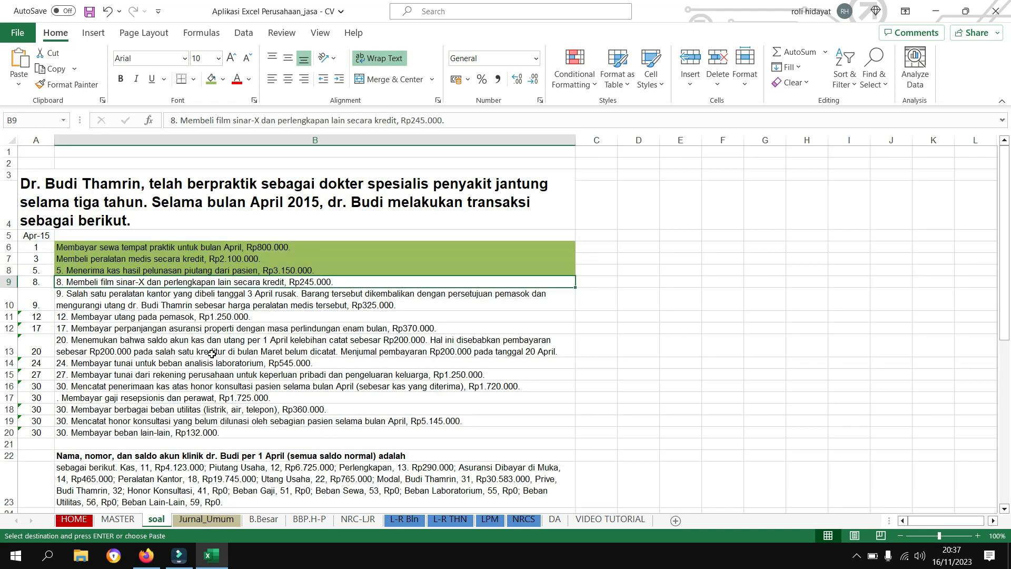
click(212, 79)
- Copy the damaged-equipment transaction text from soal B10, without its leading number, into Keterangan cells L18 and L19 of Jurnal_Umum
click(163, 294)
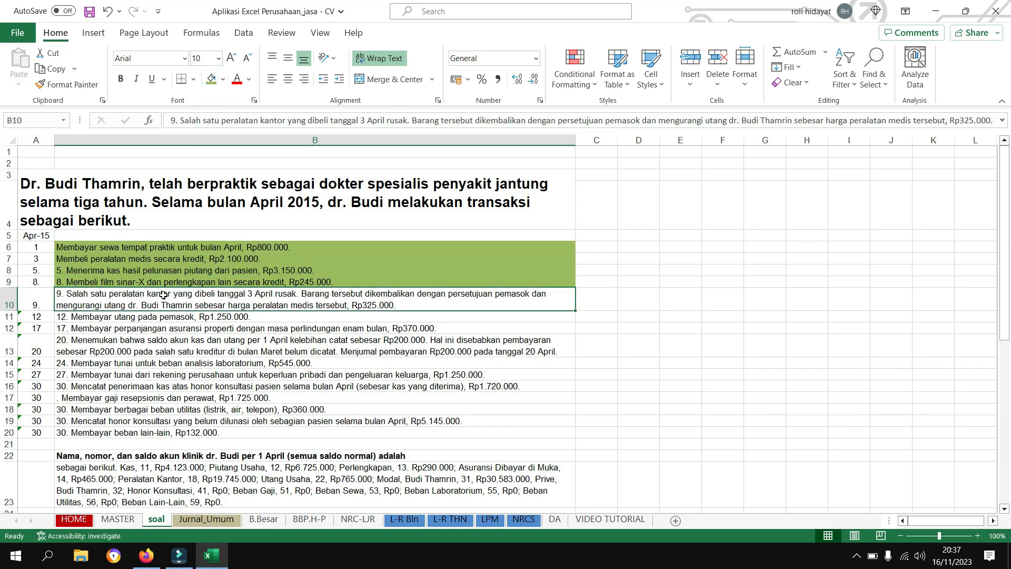
double_click(398, 305)
drag(399, 304, 67, 293)
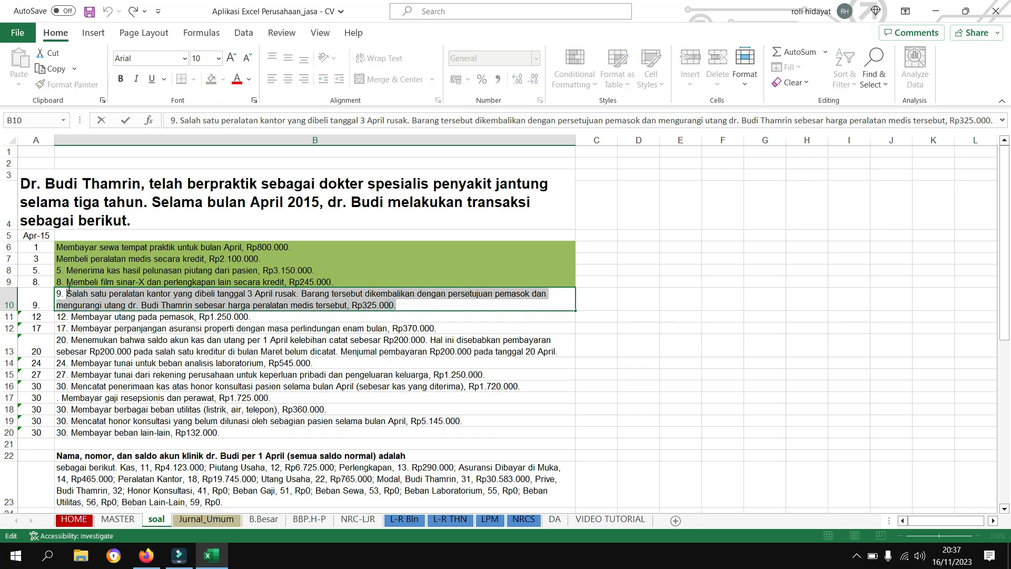
key(ctrl+c)
click(200, 519)
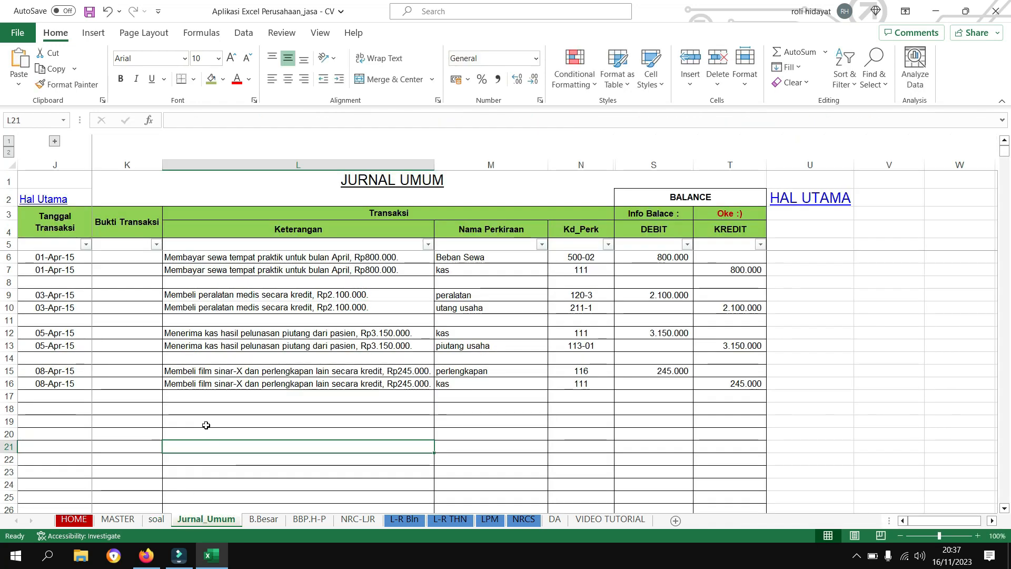
click(210, 409)
key(ctrl+v)
click(197, 421)
key(ctrl+v)
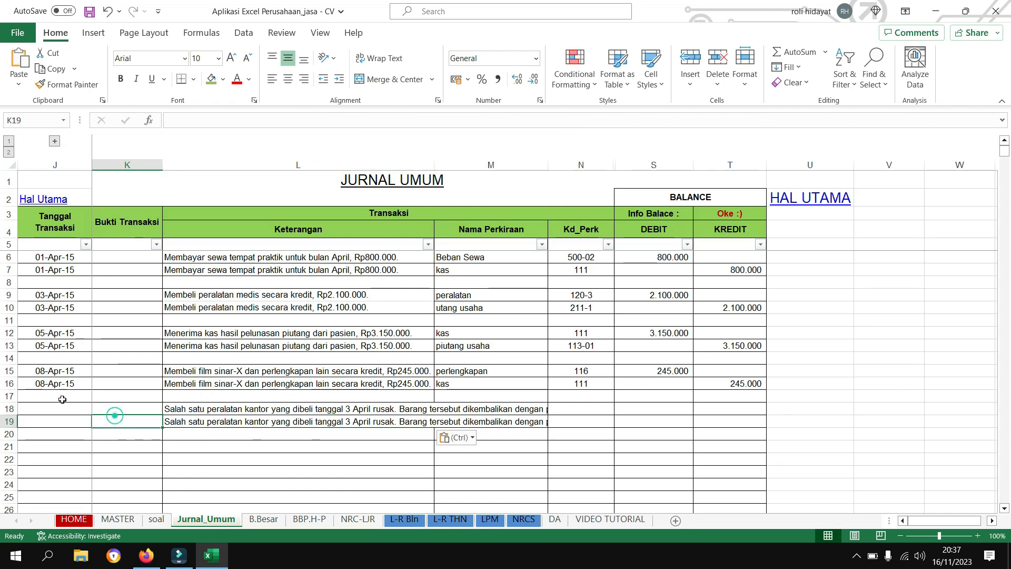
- Enter the date 09/04/2015 for the damaged-equipment entry in J18 and copy it to J19
click(52, 374)
drag(52, 381, 55, 387)
key(ctrl+c)
click(58, 411)
key(ctrl+v)
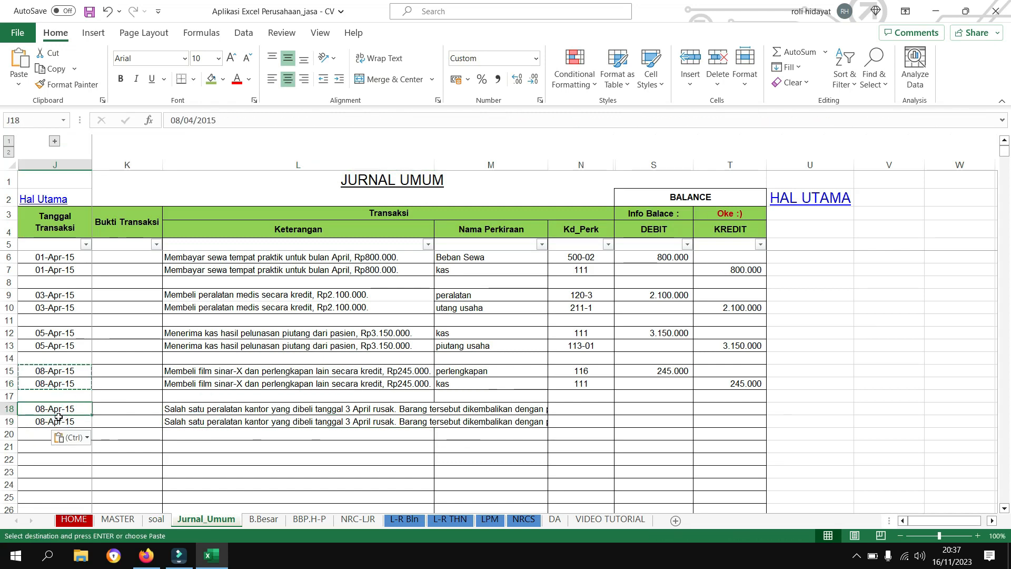
double_click(53, 408)
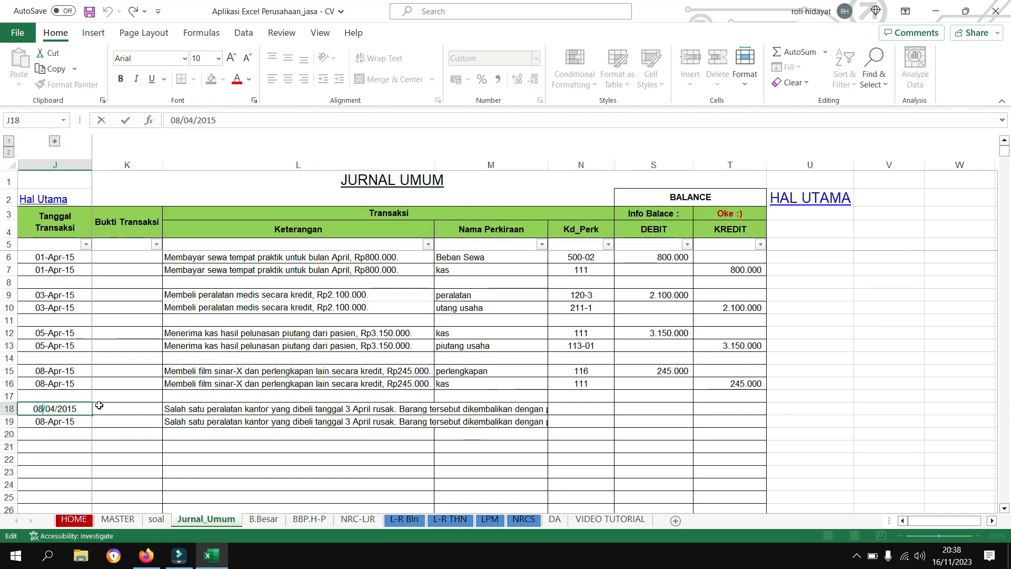
key(Return)
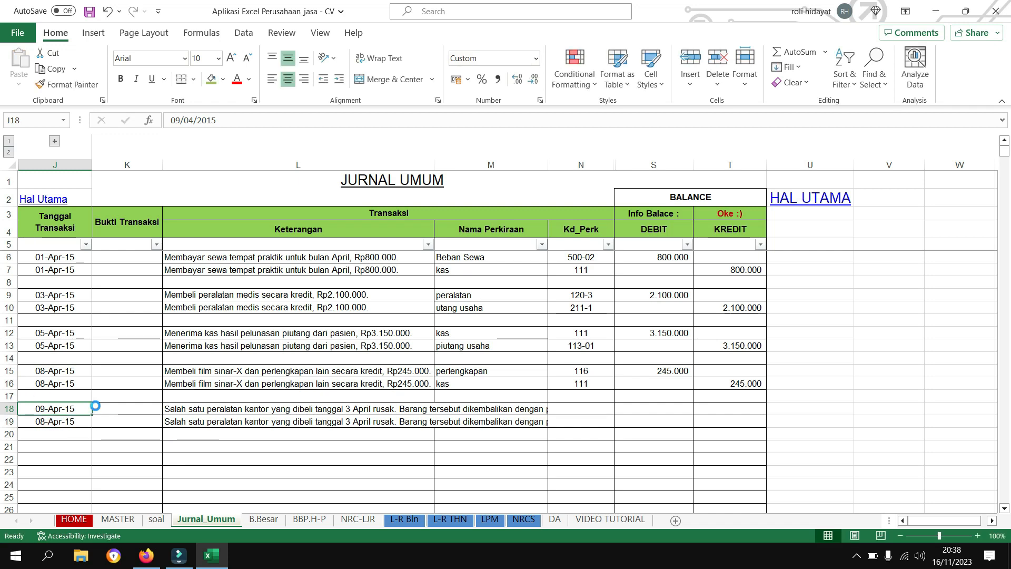
key(ctrl+c)
key(Down)
key(ctrl+v)
- Review the 3 April equipment entry and read the full damaged-equipment description in L18, checking it against the soal sheet
key(Right)
key(Right)
key(Up)
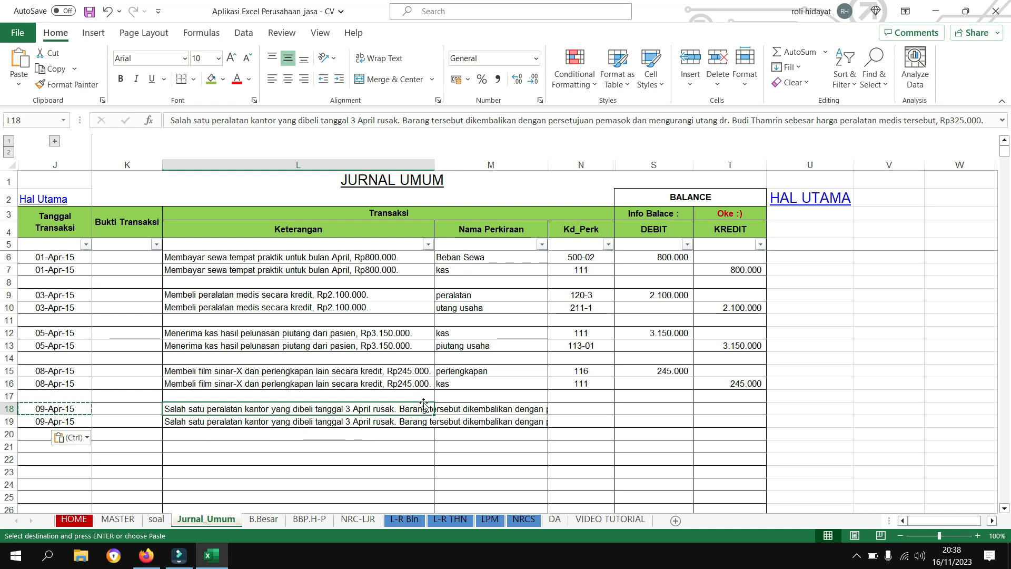
click(287, 293)
mouse_move(286, 294)
mouse_down()
mouse_move(738, 297)
mouse_move(737, 307)
mouse_up()
drag(50, 298, 653, 295)
click(332, 410)
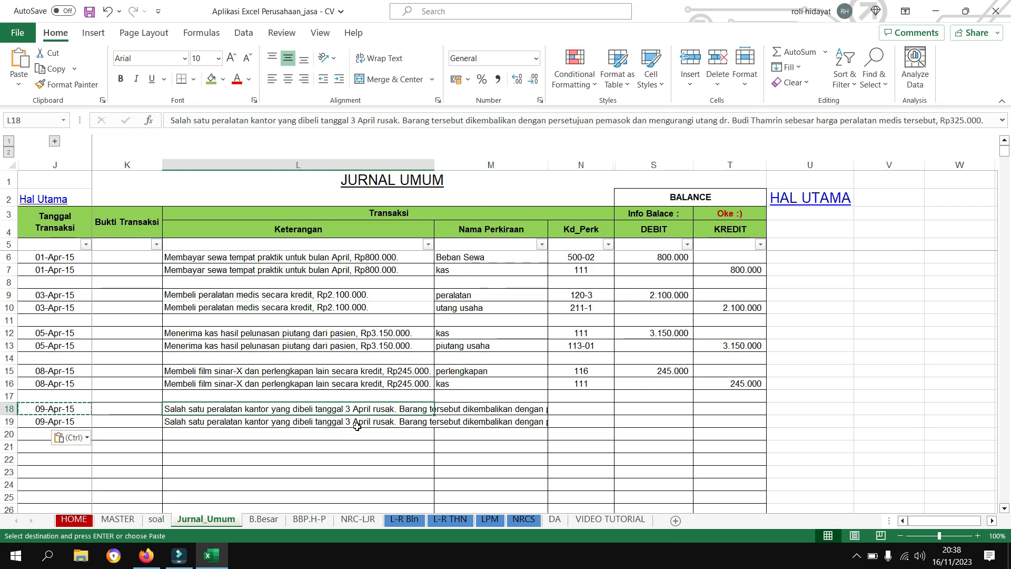
click(416, 121)
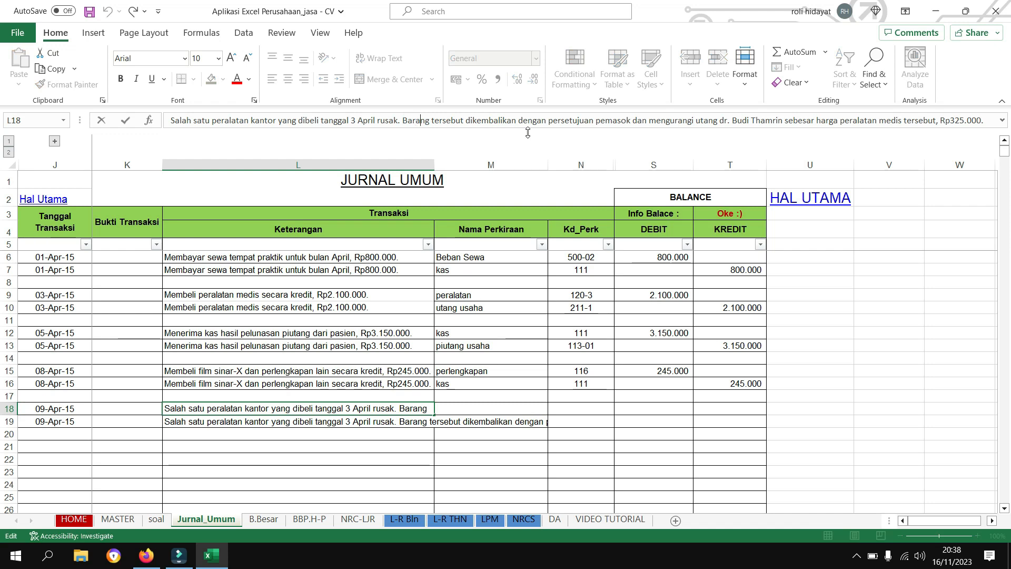
key(Right)
key(Right)
key(Right)
key(Right)
key(Right)
key(Right)
key(Right)
key(Right)
key(Right)
key(Right)
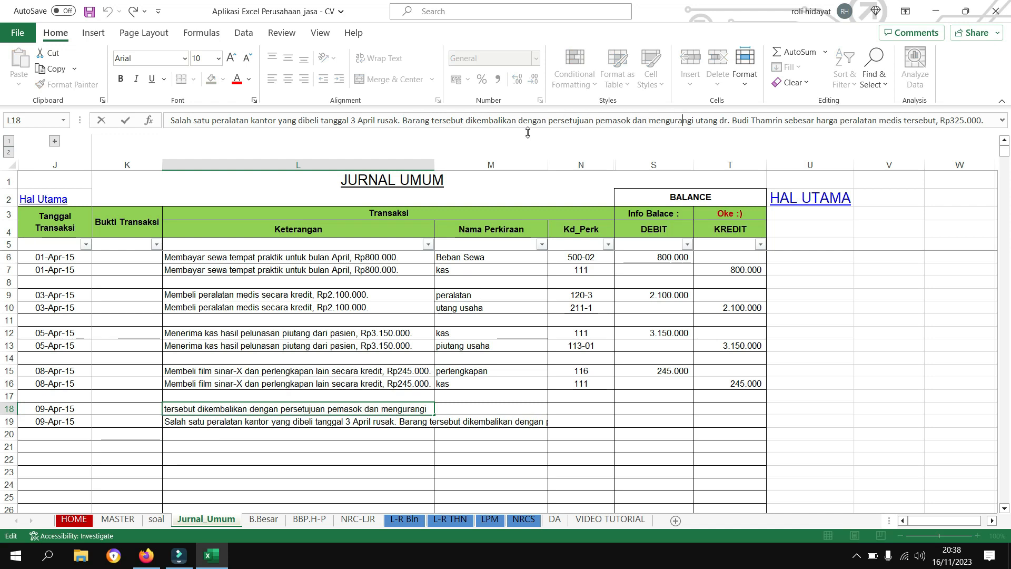
key(Right)
key(Right)
key(Right)
key(Right)
key(Right)
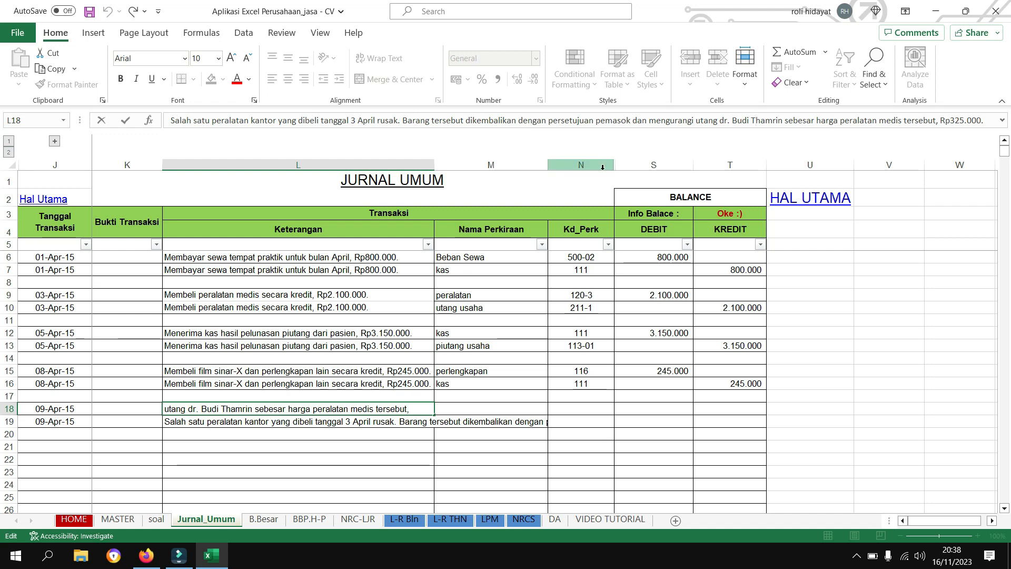
click(242, 444)
click(157, 519)
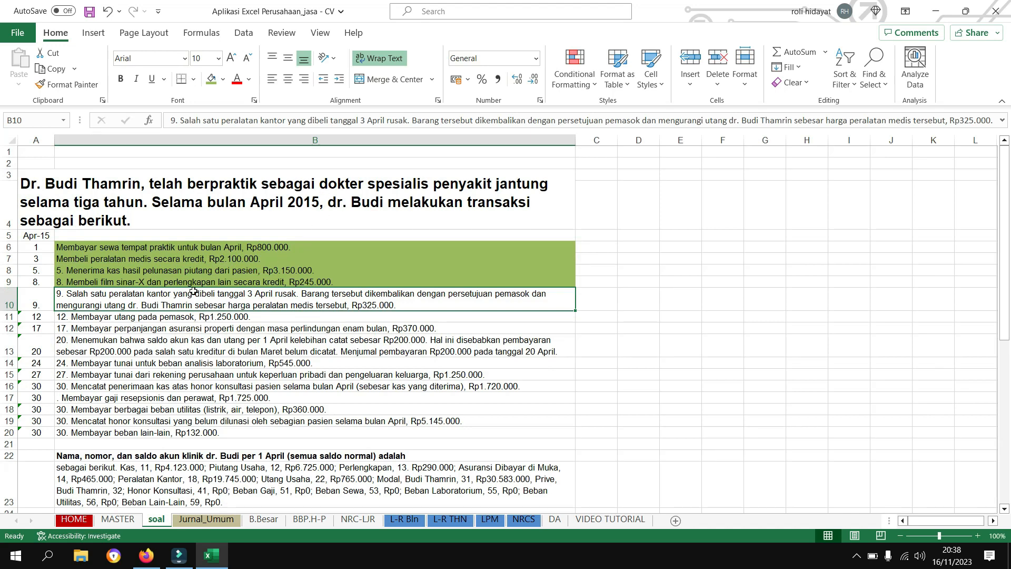
click(193, 519)
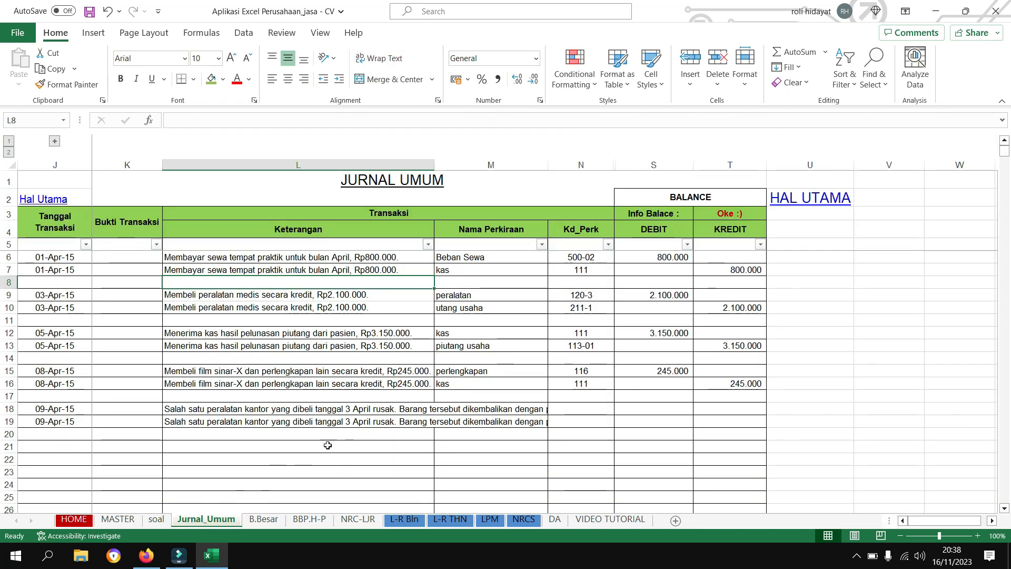
click(340, 417)
click(342, 407)
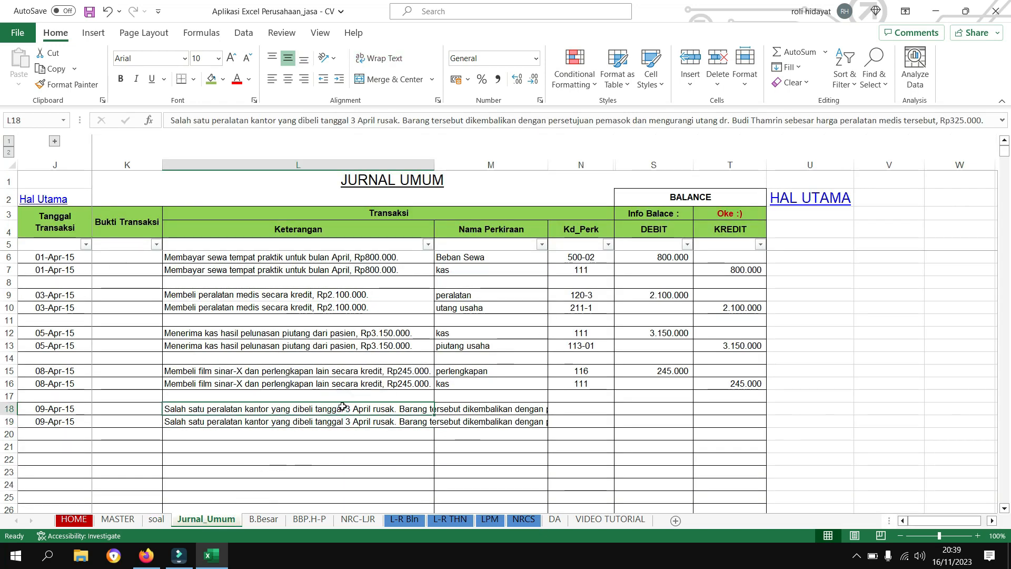
- Copy peralatan from M9 into M19 and enter utang usaha in M18 as the accounts of the equipment return
key(Right)
key(Up)
key(Up)
key(Up)
key(Up)
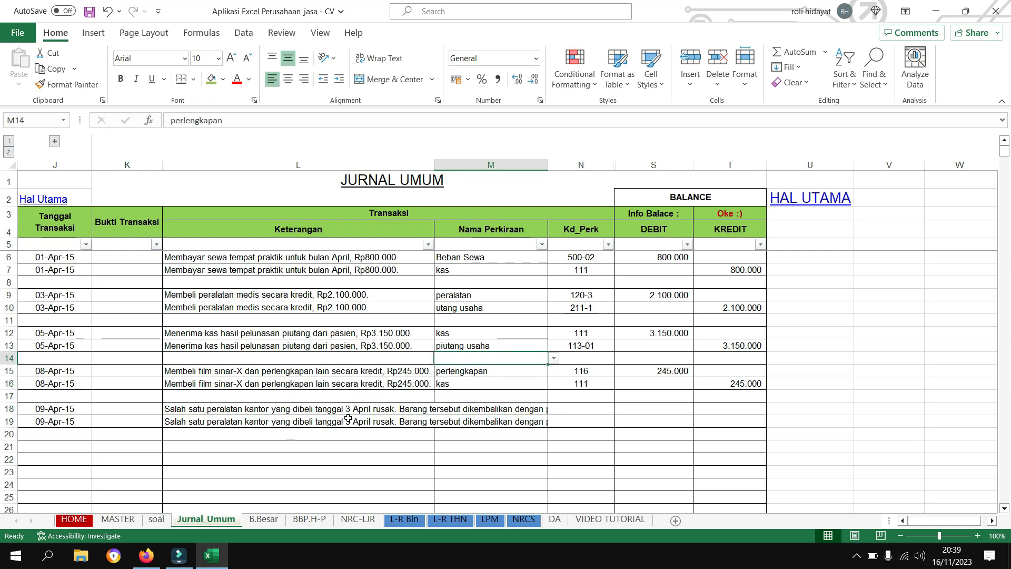
key(Up)
key(Up)
key(Up)
key(Up)
key(Up)
key(ctrl+c)
key(Down)
key(Down)
key(Down)
key(Down)
key(Down)
key(Down)
key(Down)
key(Down)
key(Down)
key(Down)
key(Down)
key(Down)
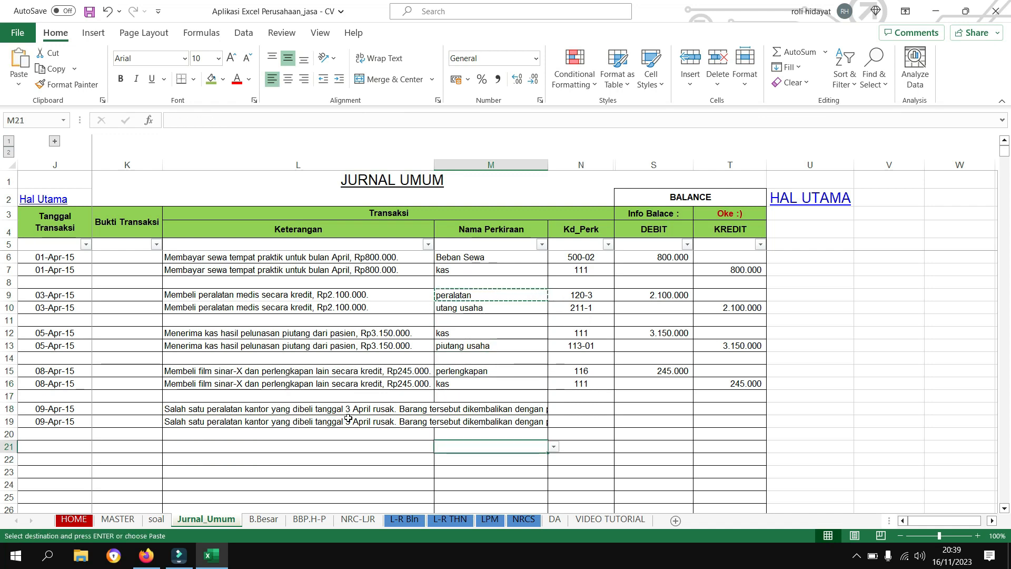
key(Up)
key(Up)
key(ctrl+v)
key(Up)
text(u)
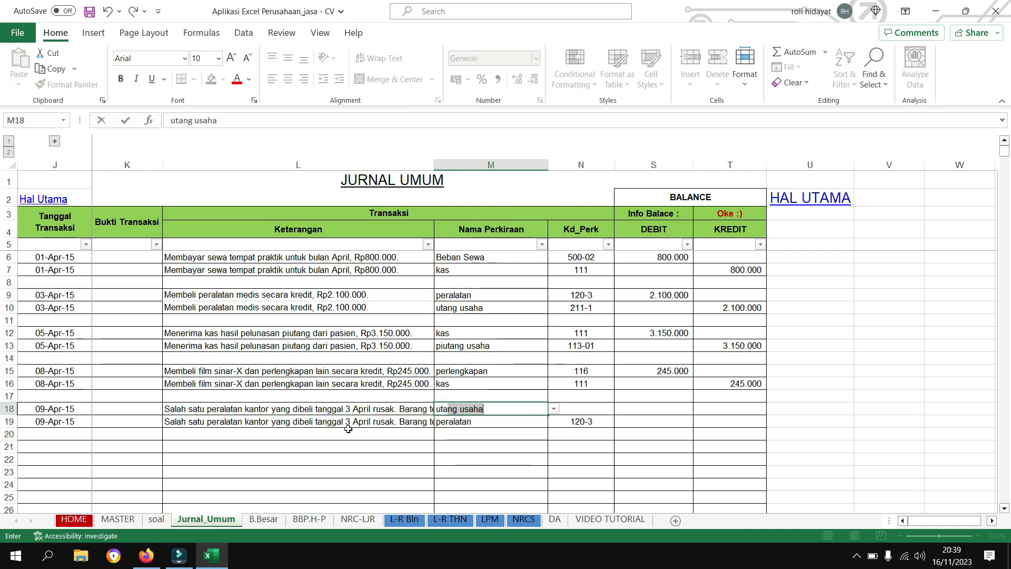
text(tang usaha)
key(Tab)
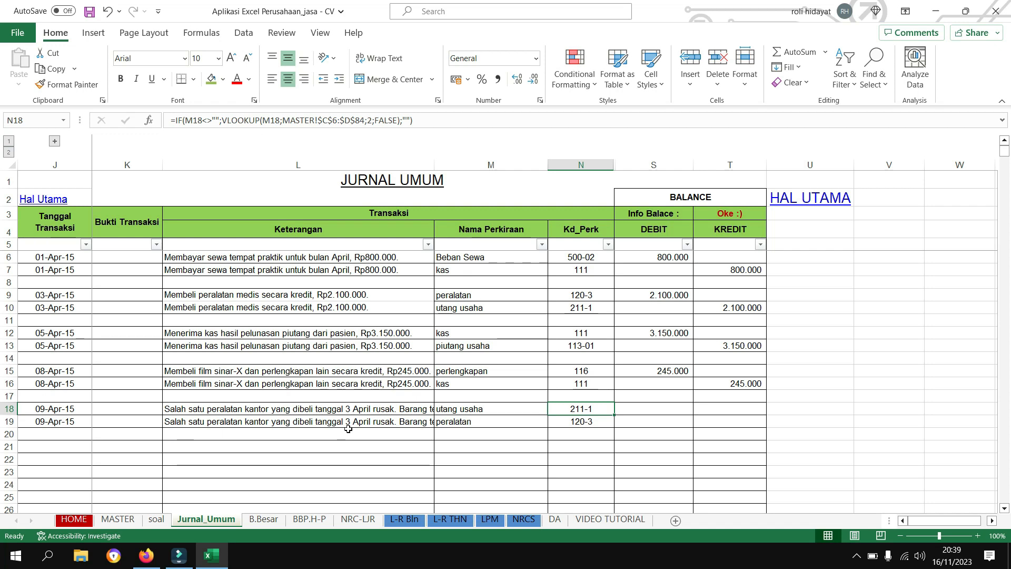
- Enter 325000 as the debit of utang usaha in S18 and copy it to T19 as the credit of peralatan
key(Right)
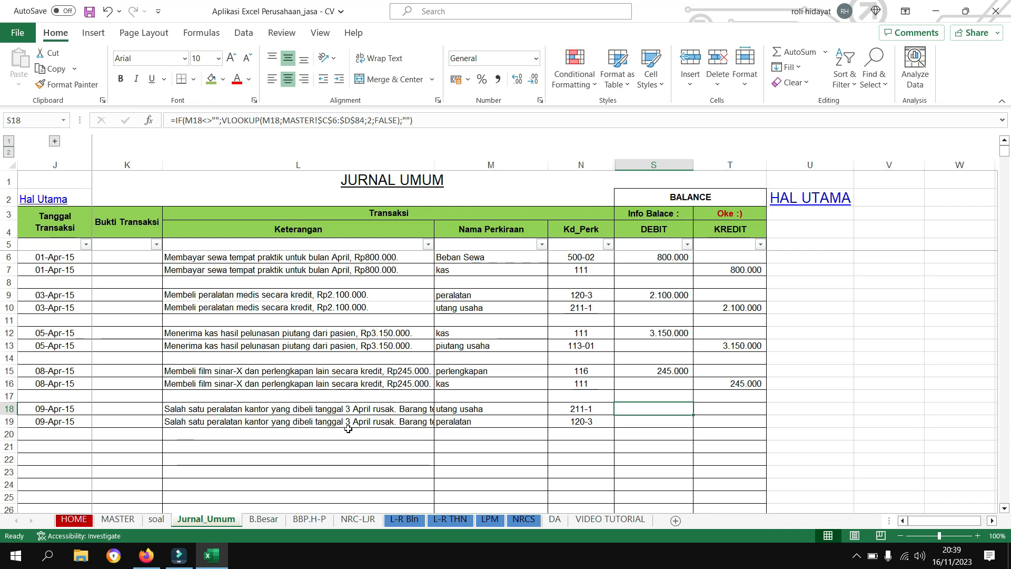
key(Delete)
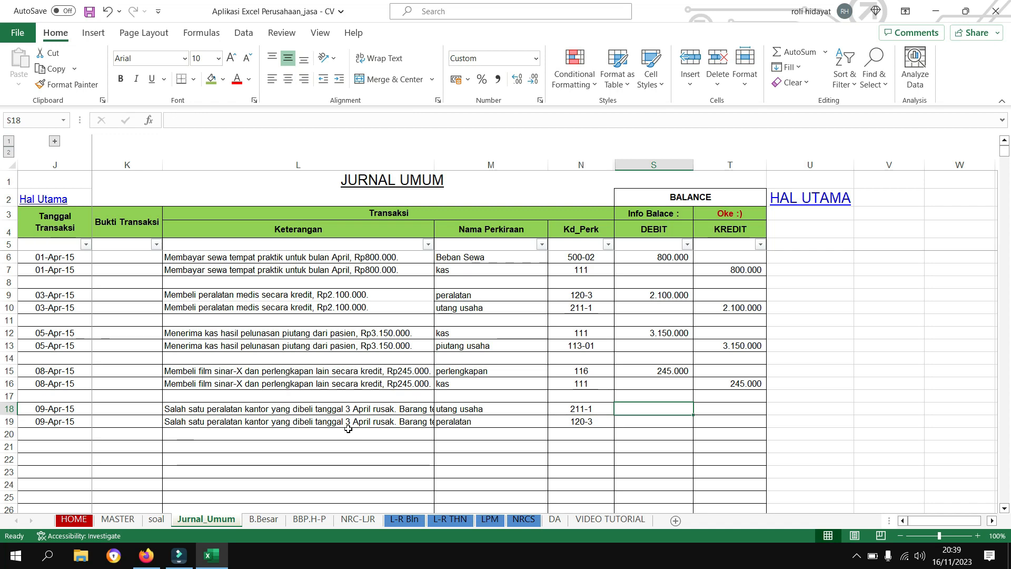
key(Left)
key(Left)
key(Left)
key(Right)
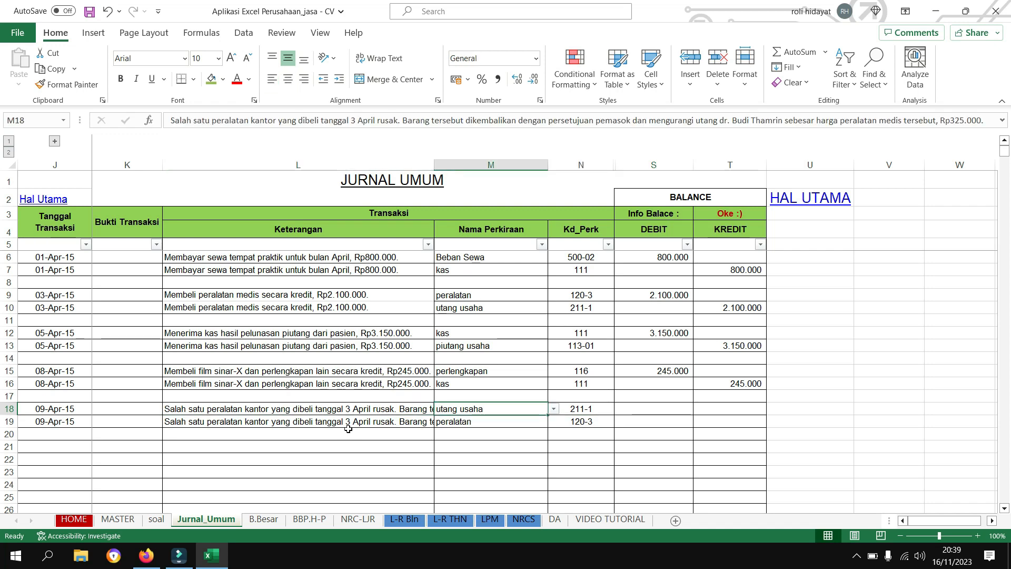
key(Right)
key(Right)
text(32)
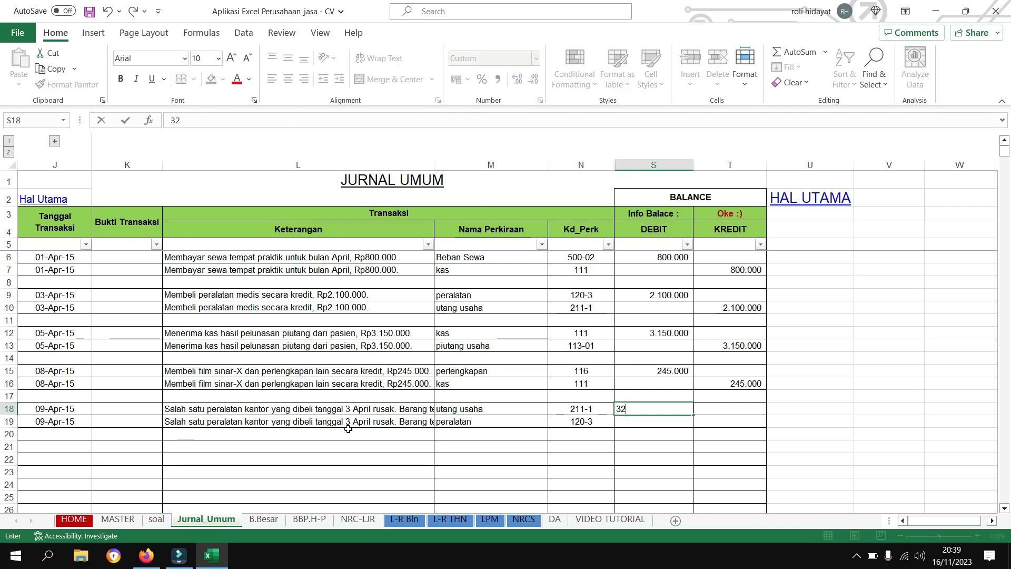
text(5000)
key(Return)
key(Up)
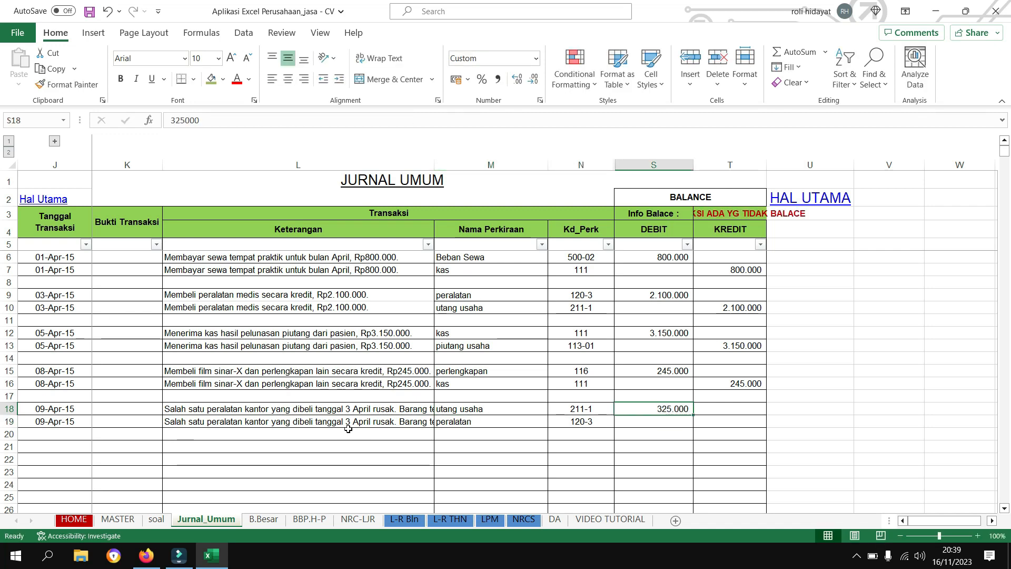
key(ctrl+c)
key(Down)
key(Right)
key(ctrl+v)
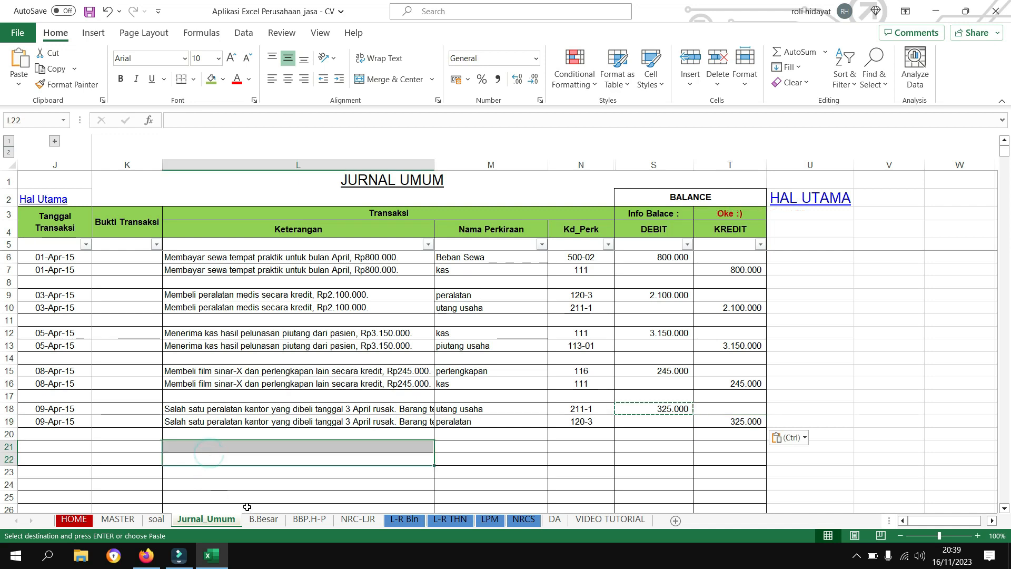
- Mark the 9 April damaged-equipment transaction in B10 of the soal sheet as done with the green fill
click(156, 519)
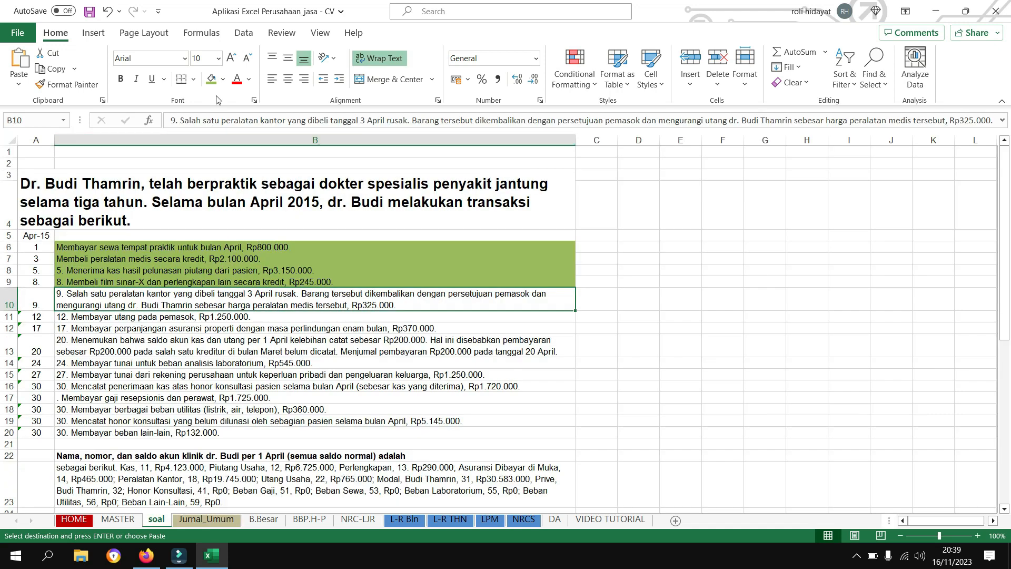
click(212, 79)
- Copy the supplier debt payment text from soal B11, without its leading number, into Keterangan cells L21 and L22 of Jurnal_Umum
click(130, 319)
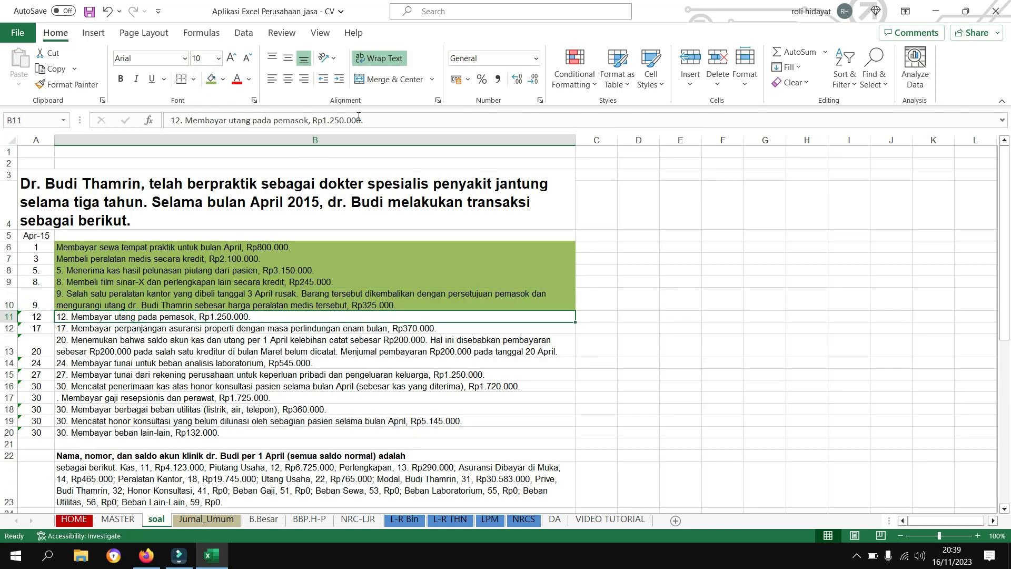
drag(373, 120, 184, 121)
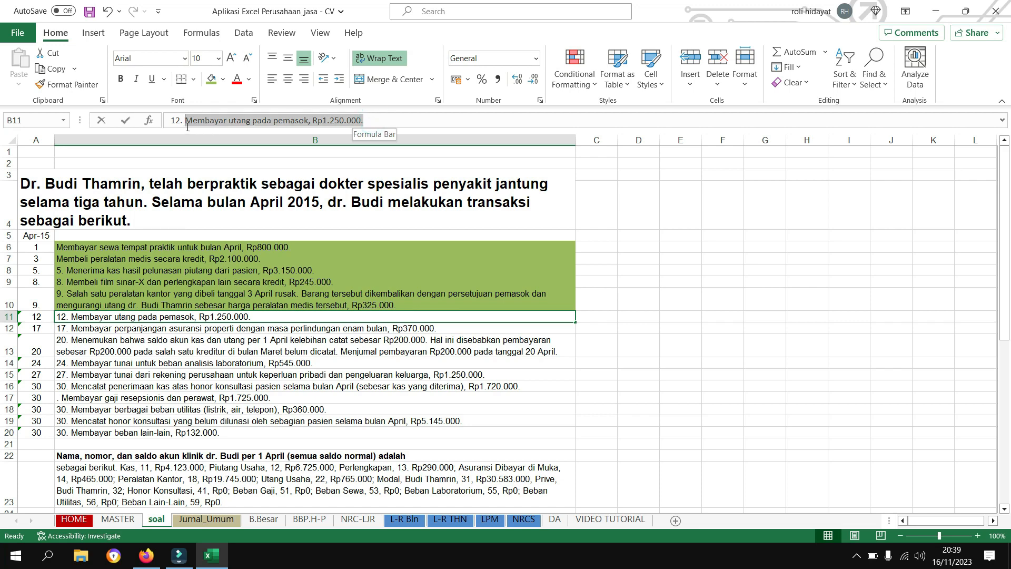
key(Escape)
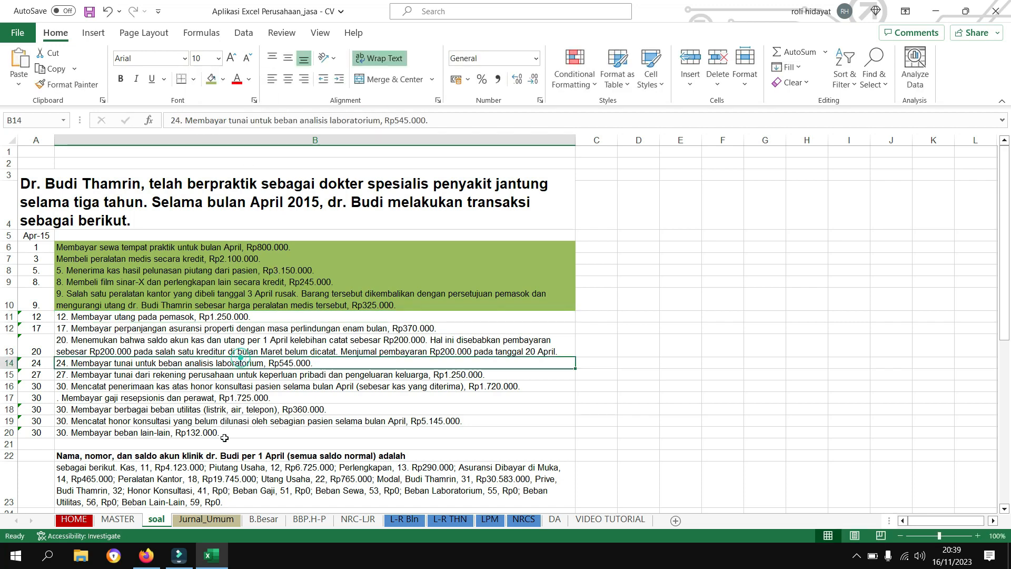
click(206, 519)
click(206, 444)
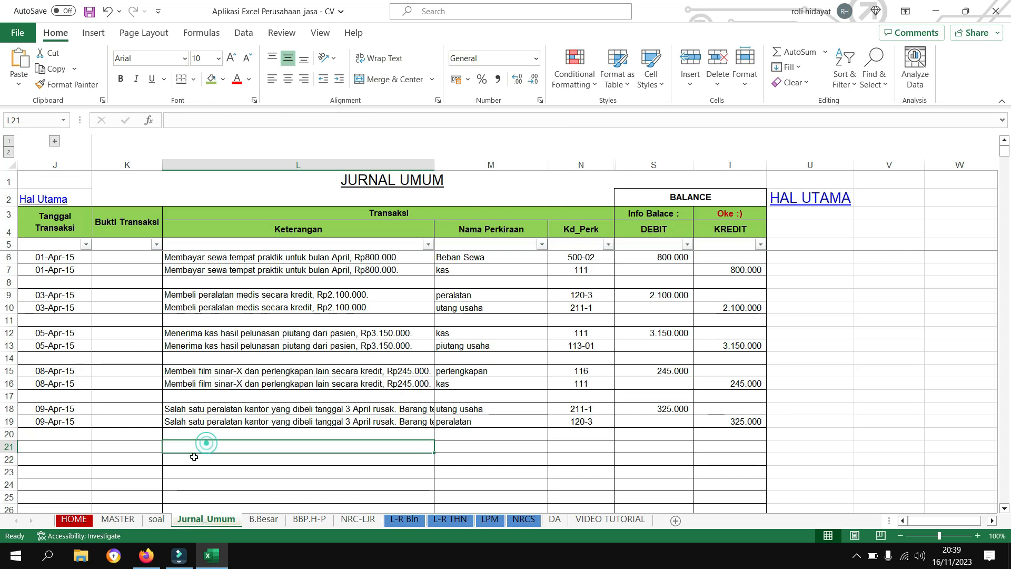
key(ctrl+v)
key(Return)
key(ctrl+v)
- Mark the 12 April debt payment transaction in B11 of the soal sheet as done with the green fill
click(148, 514)
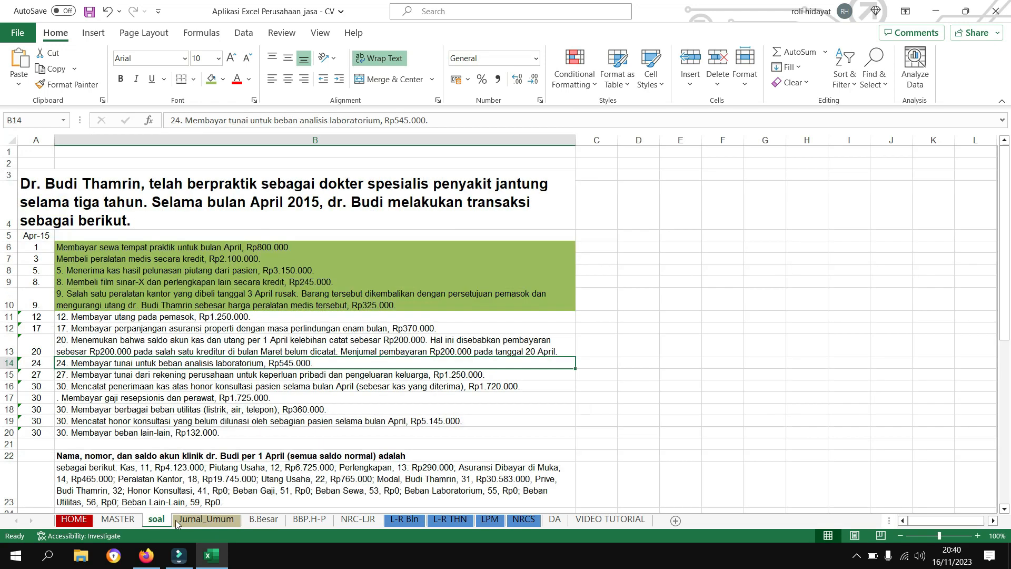
click(154, 326)
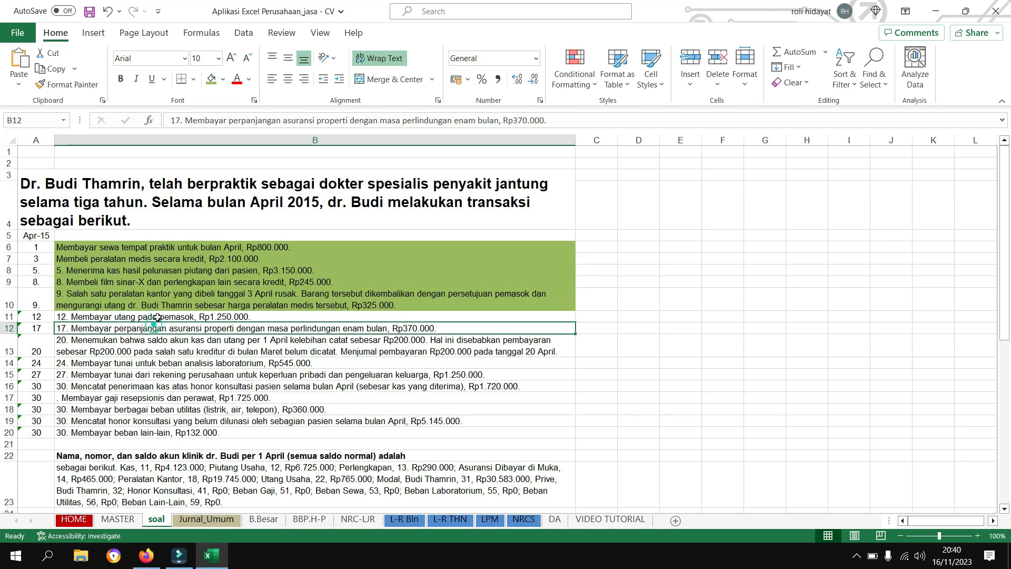
click(155, 316)
click(212, 78)
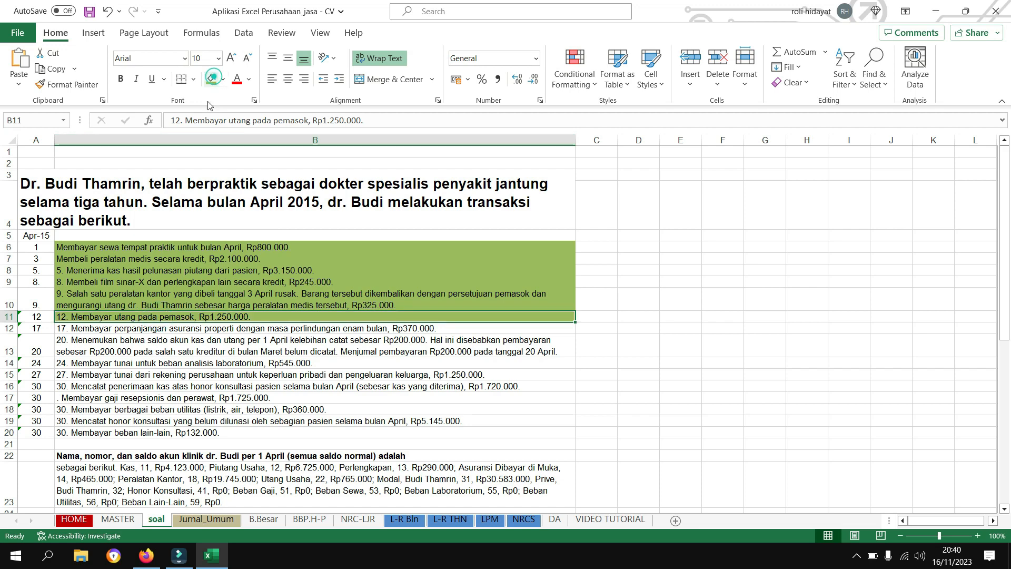
click(163, 329)
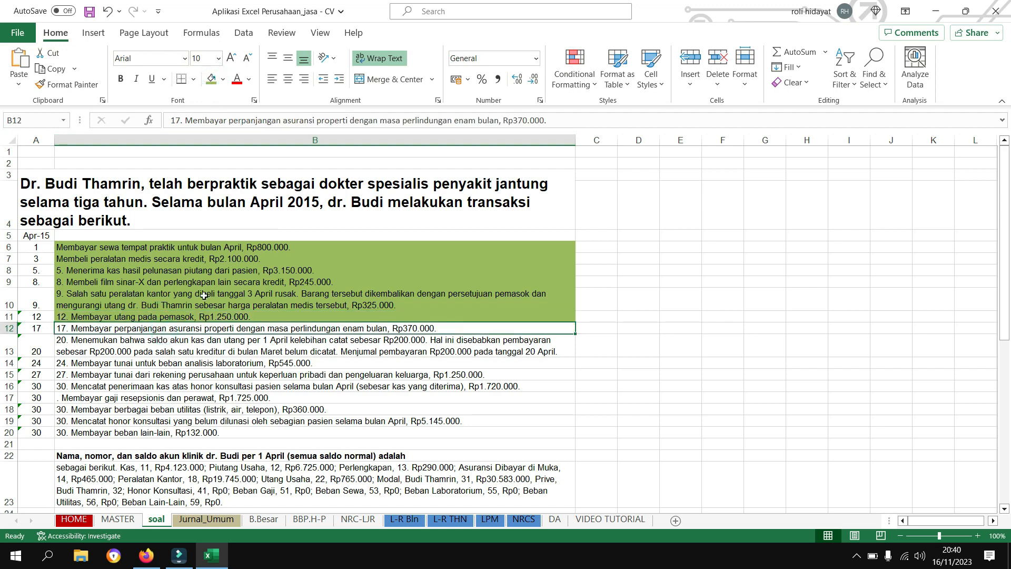
click(236, 314)
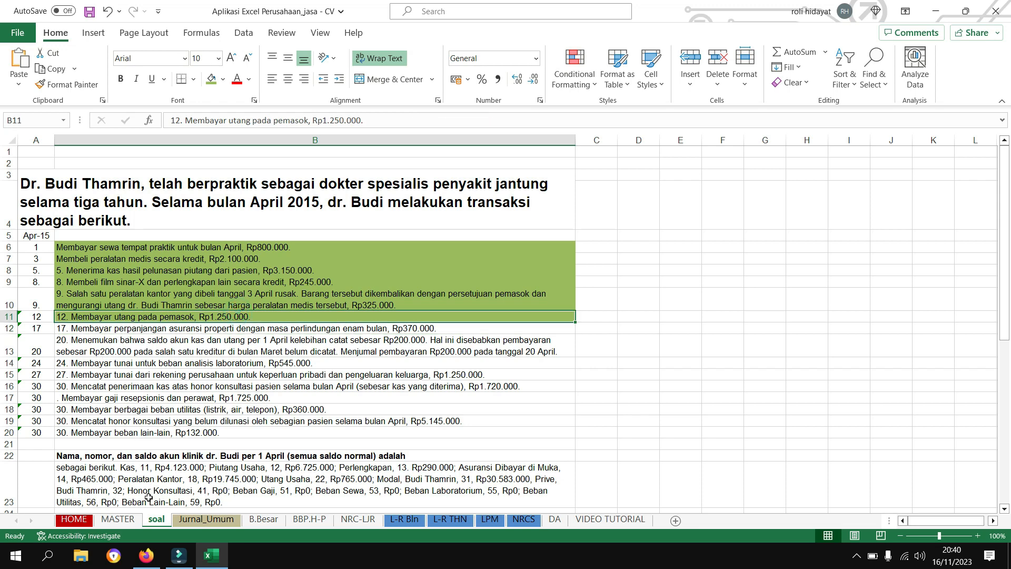
- In Jurnal_Umum, copy the date from J19 into J21 and change its day to 12, giving 12/04/2015
click(192, 518)
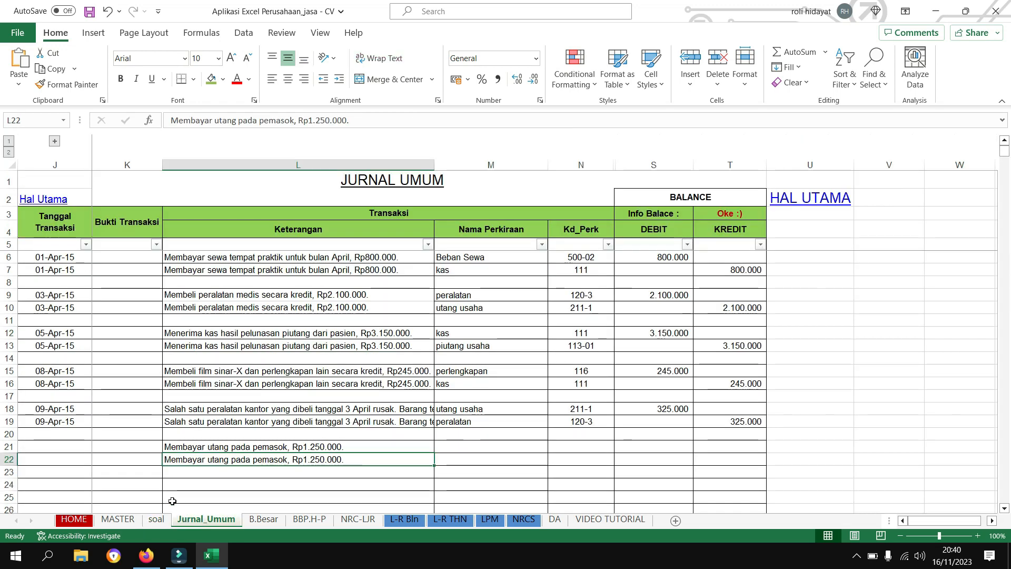
click(68, 420)
key(ctrl+c)
click(55, 447)
key(ctrl+v)
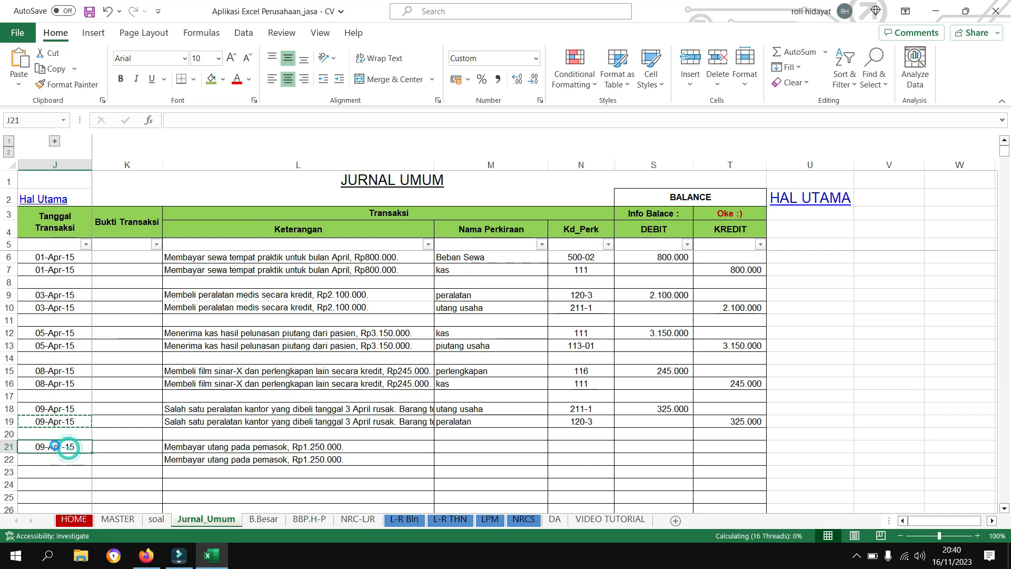
double_click(44, 446)
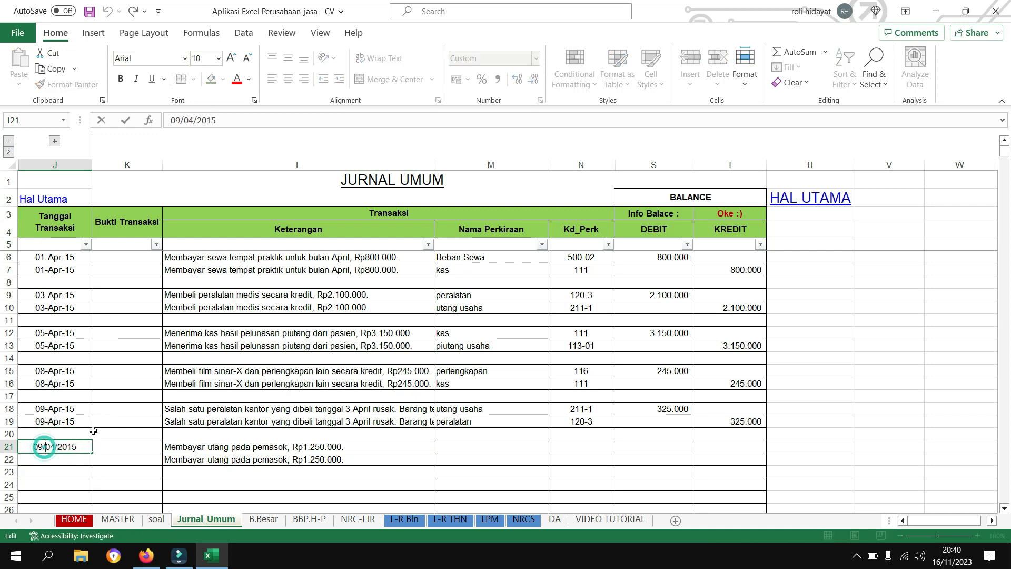
key(BackSpace)
key(BackSpace)
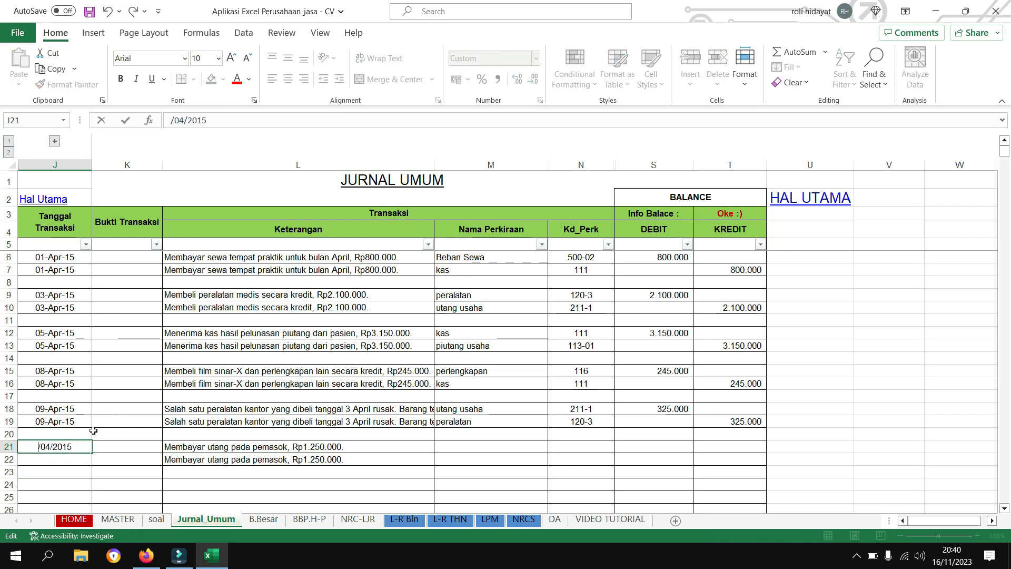
text(12)
key(Return)
- Copy the 12 April 2015 date from J21 to J22 for the second line of the debt payment
key(Up)
key(ctrl+c)
key(Down)
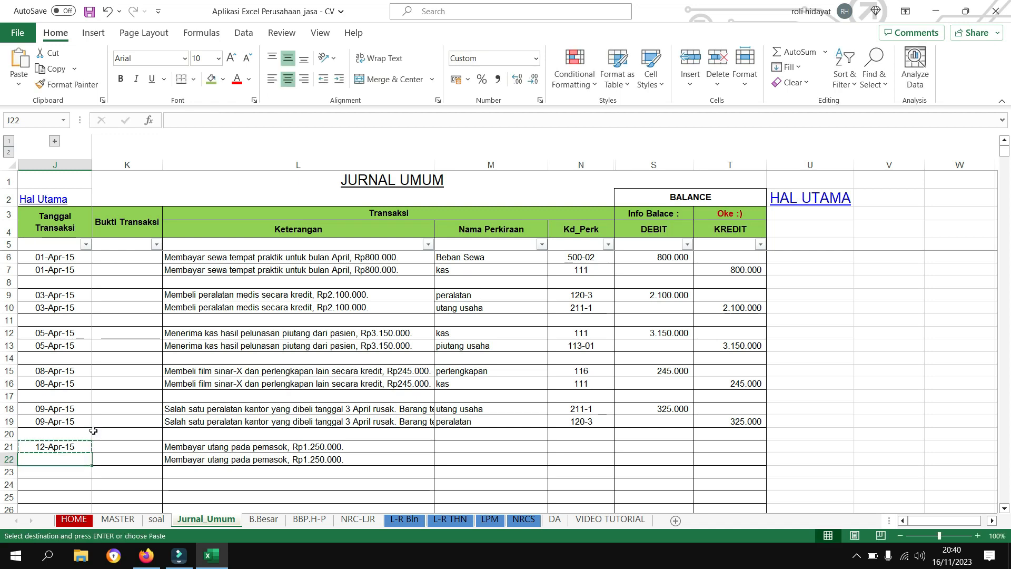
key(ctrl+v)
key(Right)
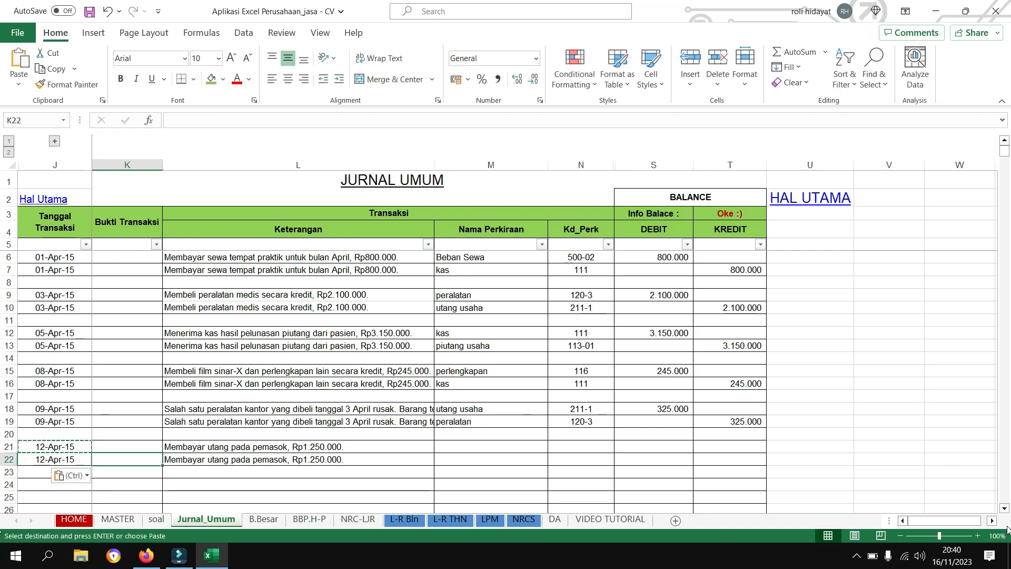
click(857, 555)
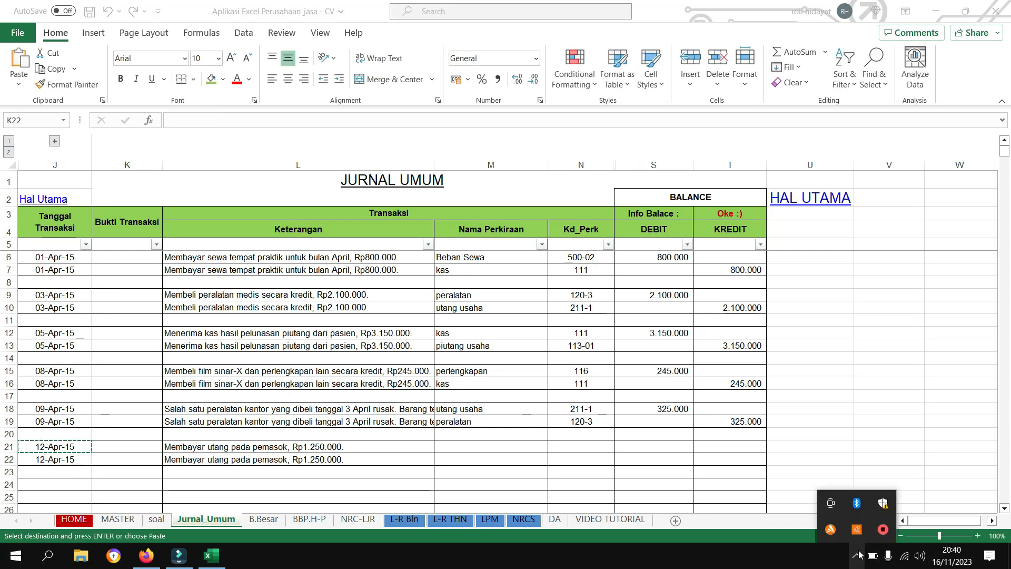
right_click(883, 530)
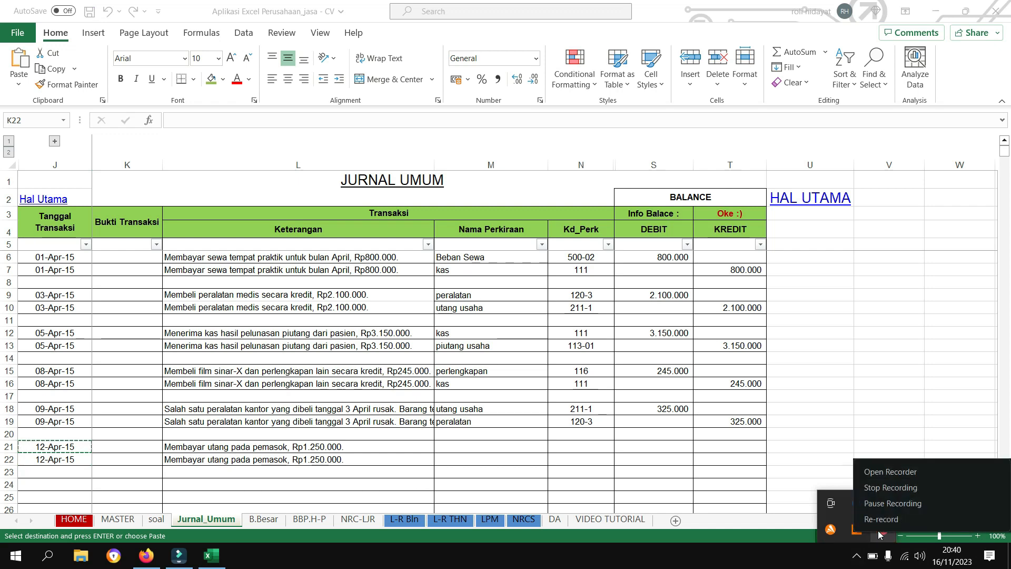
click(109, 463)
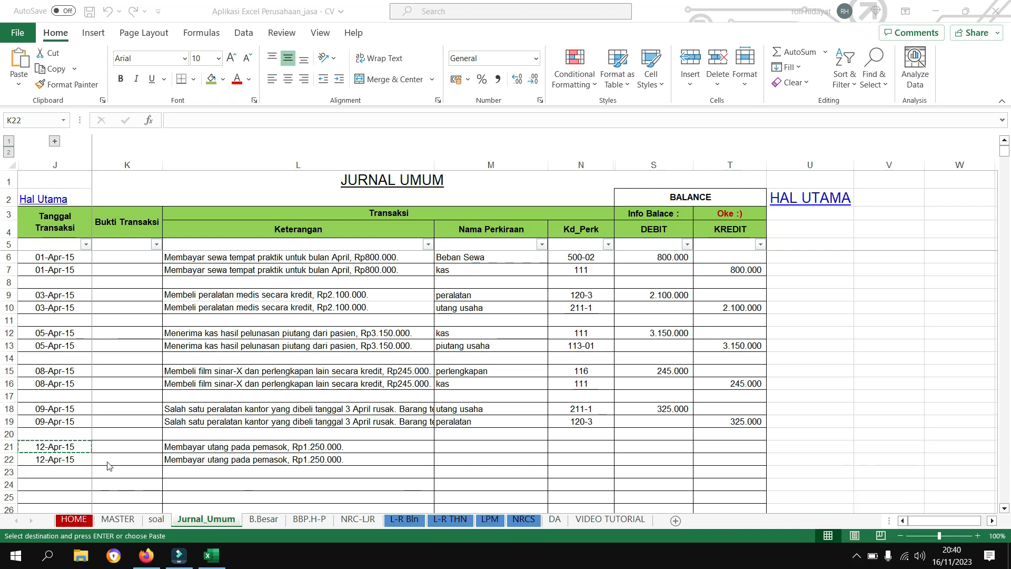
- Enter utang usaha in M21 and kas in M22 as the account names of the 12 April debt payment
click(324, 445)
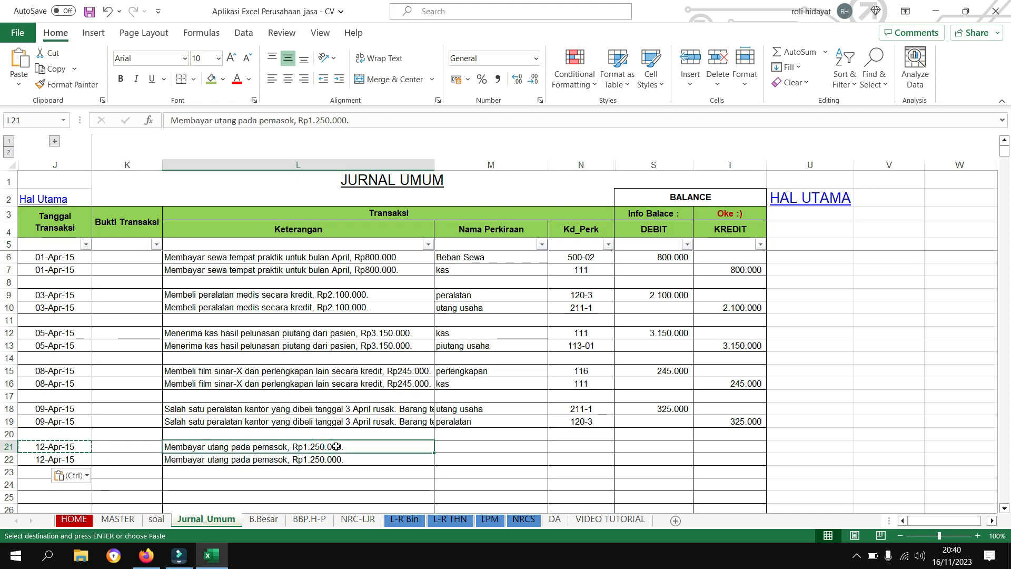
key(Right)
key(Right)
key(Left)
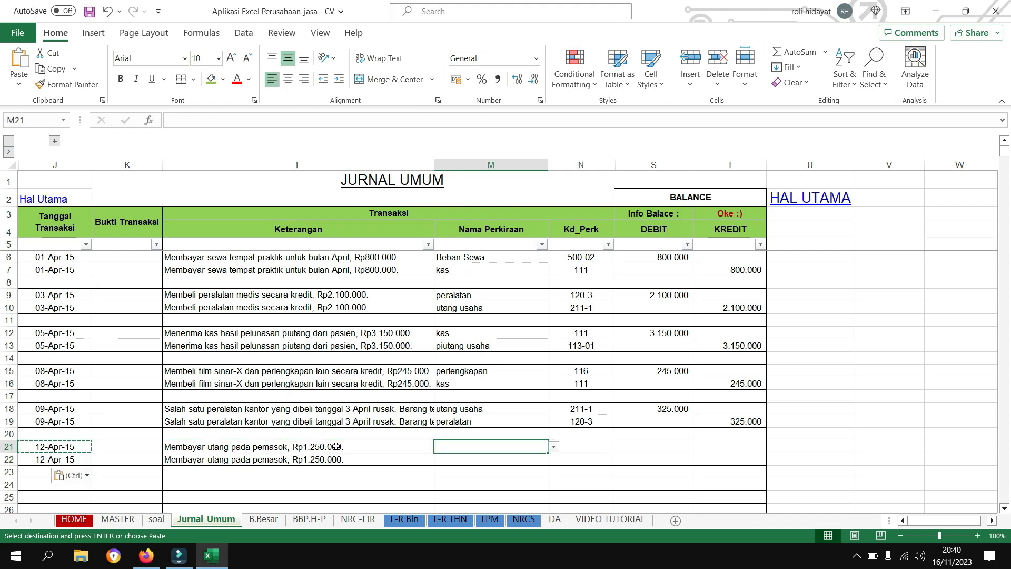
text(utang usaha)
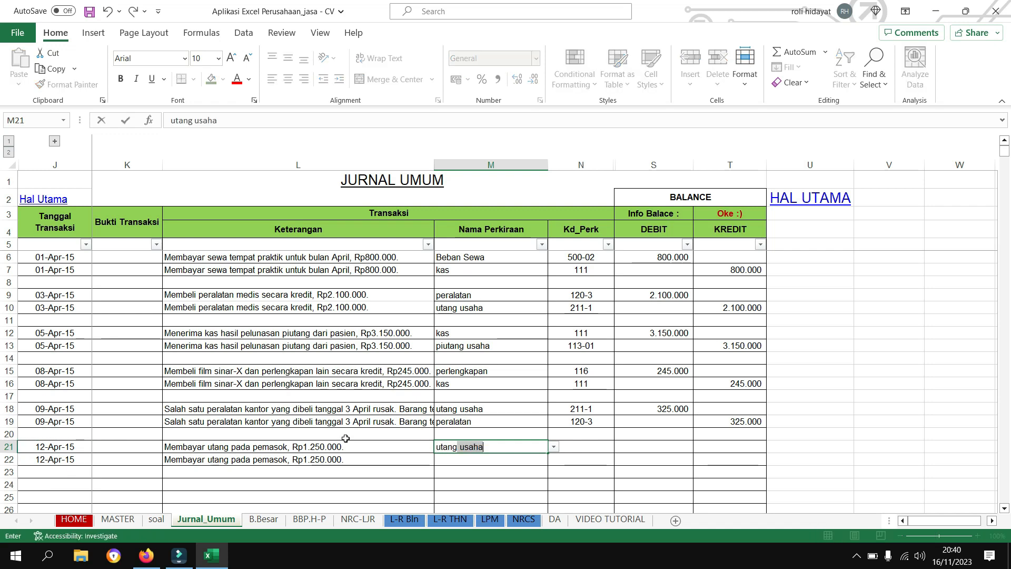
key(Return)
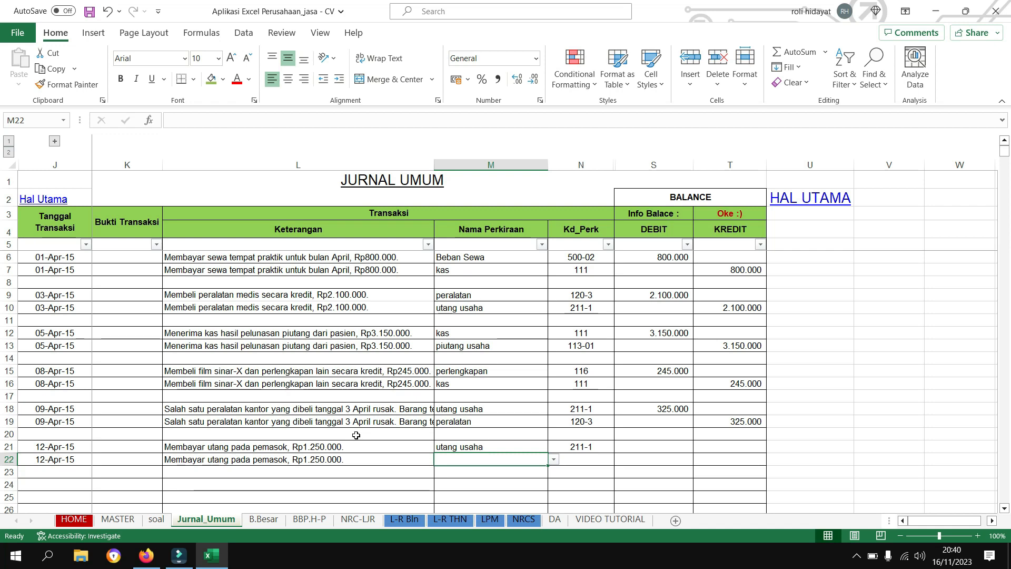
text(kas)
key(Return)
- Enter 1250000 as the debit of utang usaha in S21 and copy it to T22 as the credit of kas
key(Up)
key(Up)
key(Right)
key(Right)
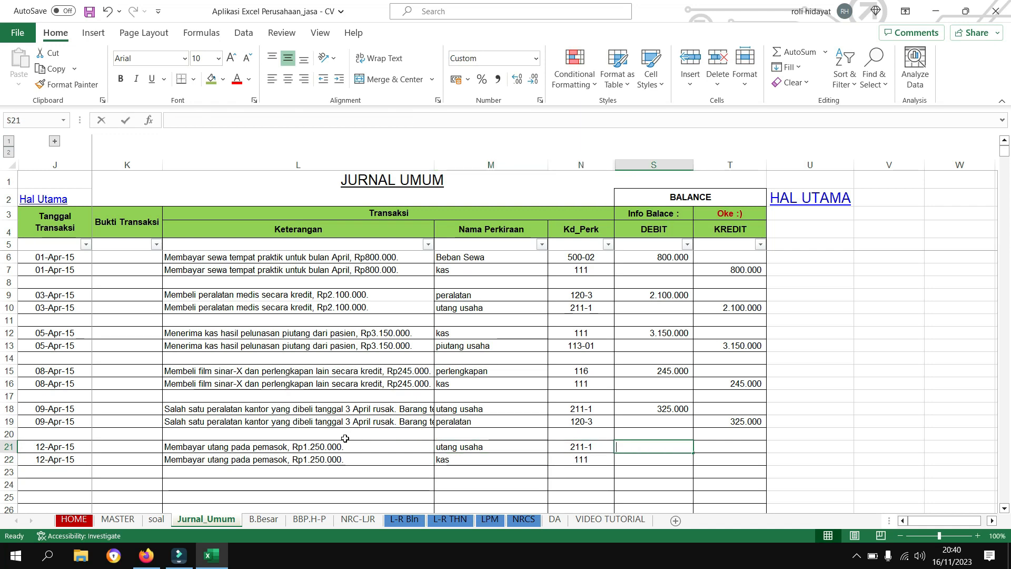
text(1.250.0)
text(0000)
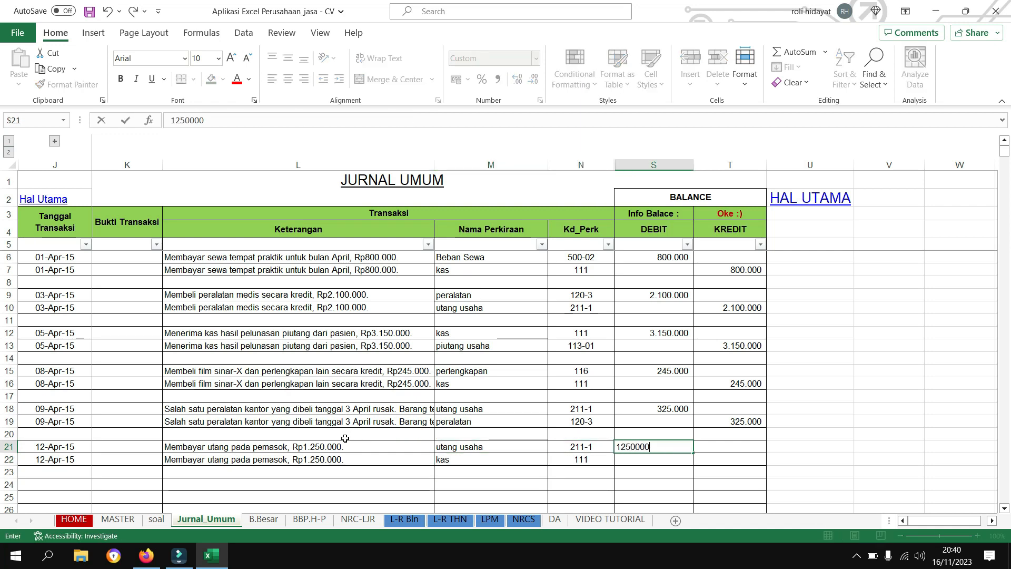
key(Return)
key(Up)
key(ctrl+c)
key(Down)
key(Right)
key(ctrl+v)
key(Left)
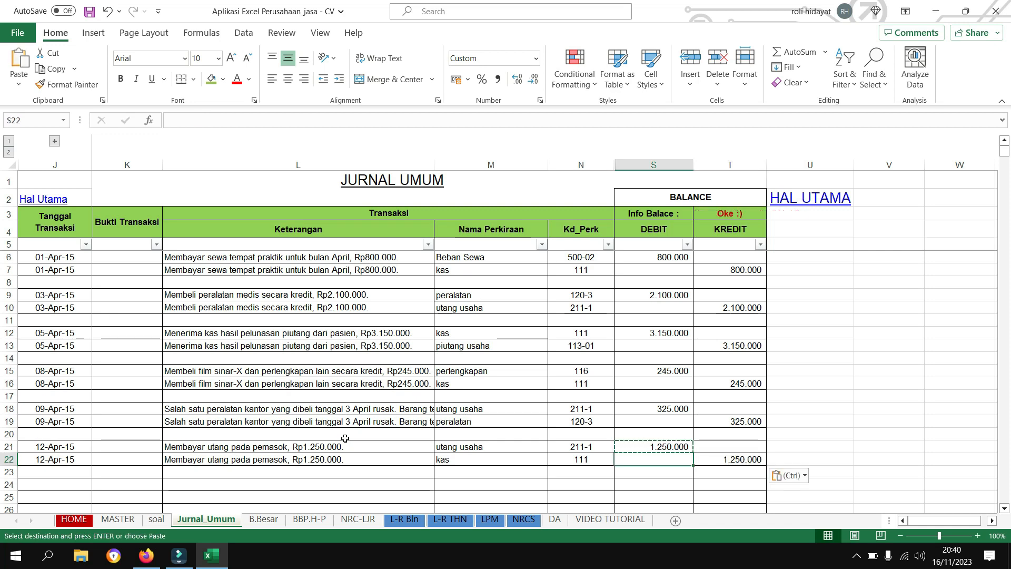
- Review the company identity entries, including company name and business type, on the HOME sheet
click(74, 520)
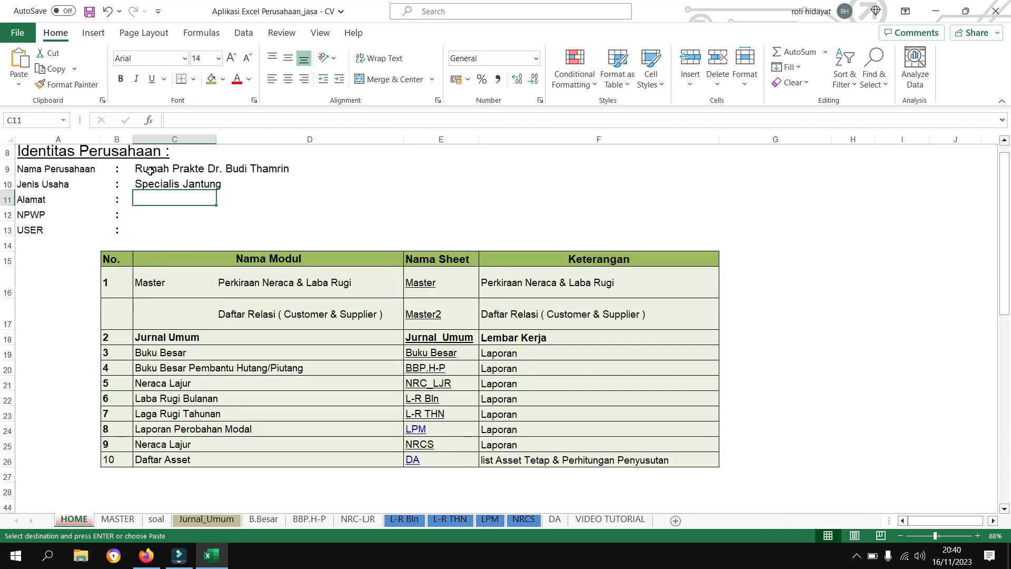
drag(151, 171, 236, 200)
click(202, 214)
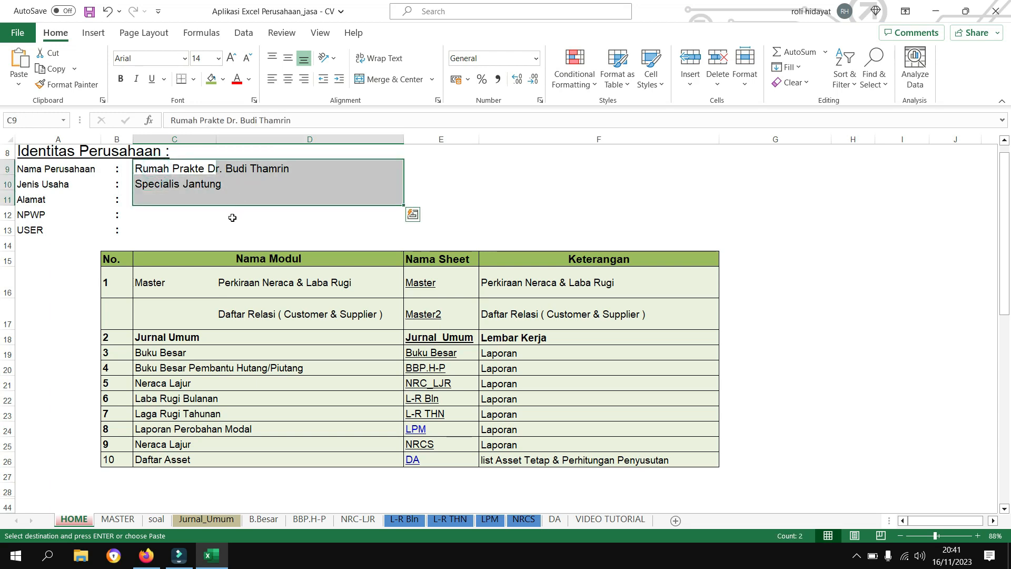
click(207, 223)
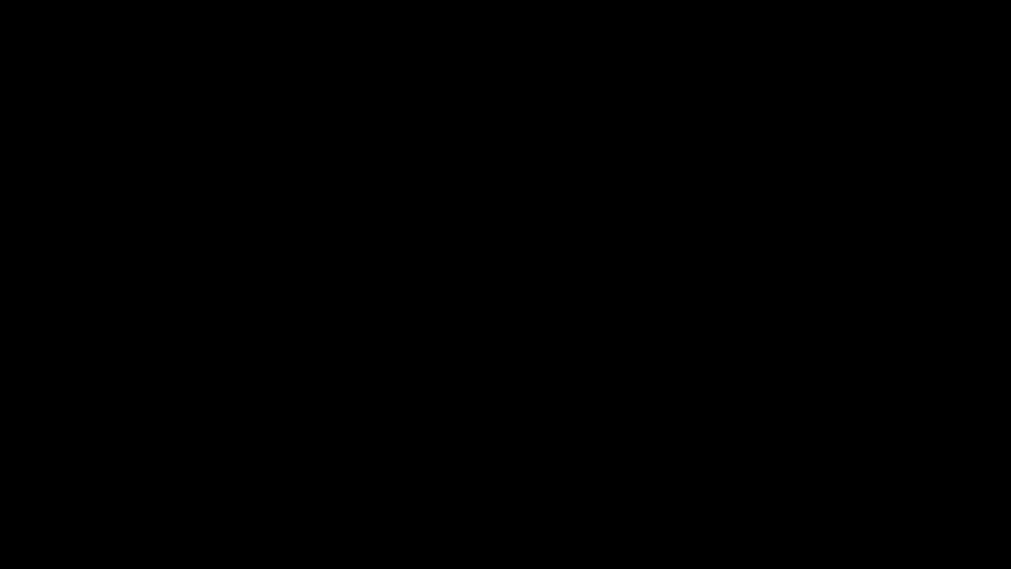